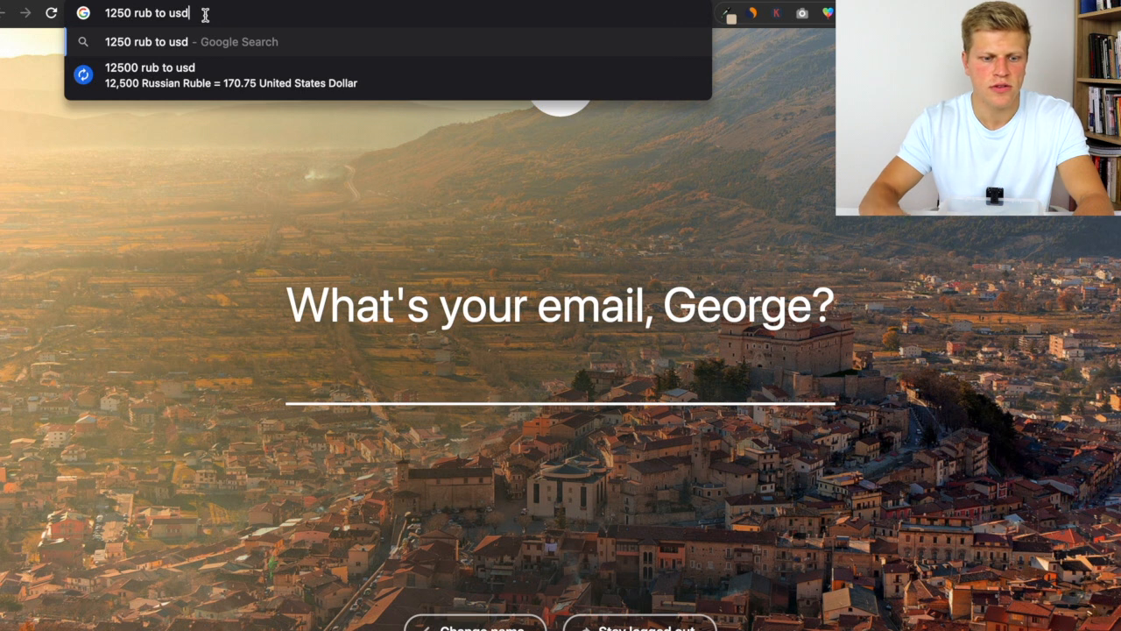
- Convert 1250 Russian rubles to US dollars with a Google search
key("Return")
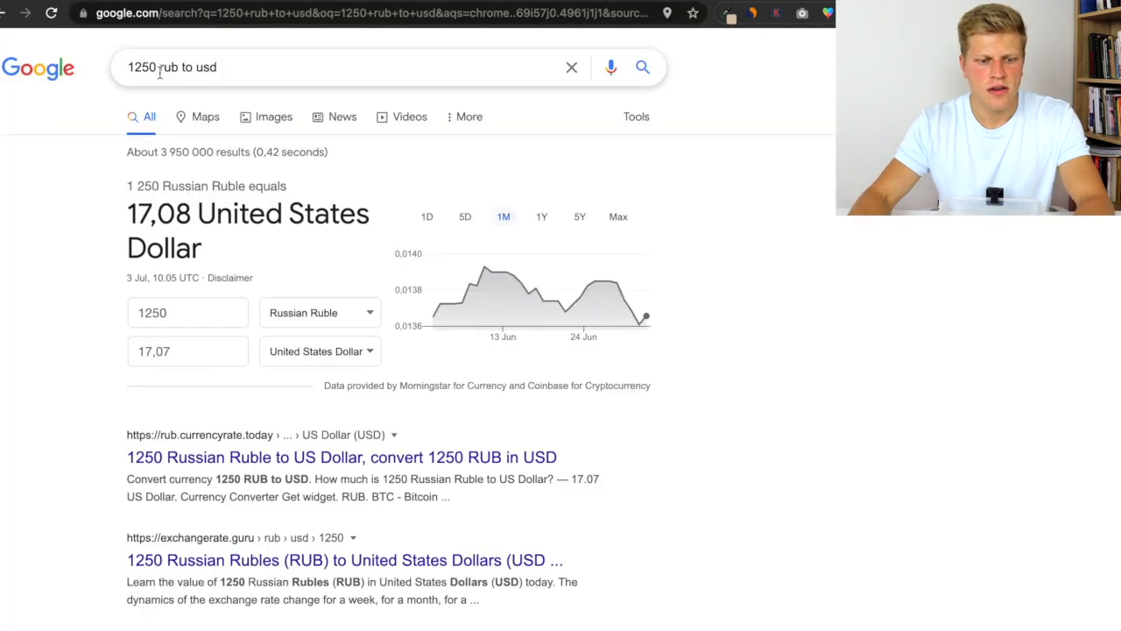
left_click(260, 3)
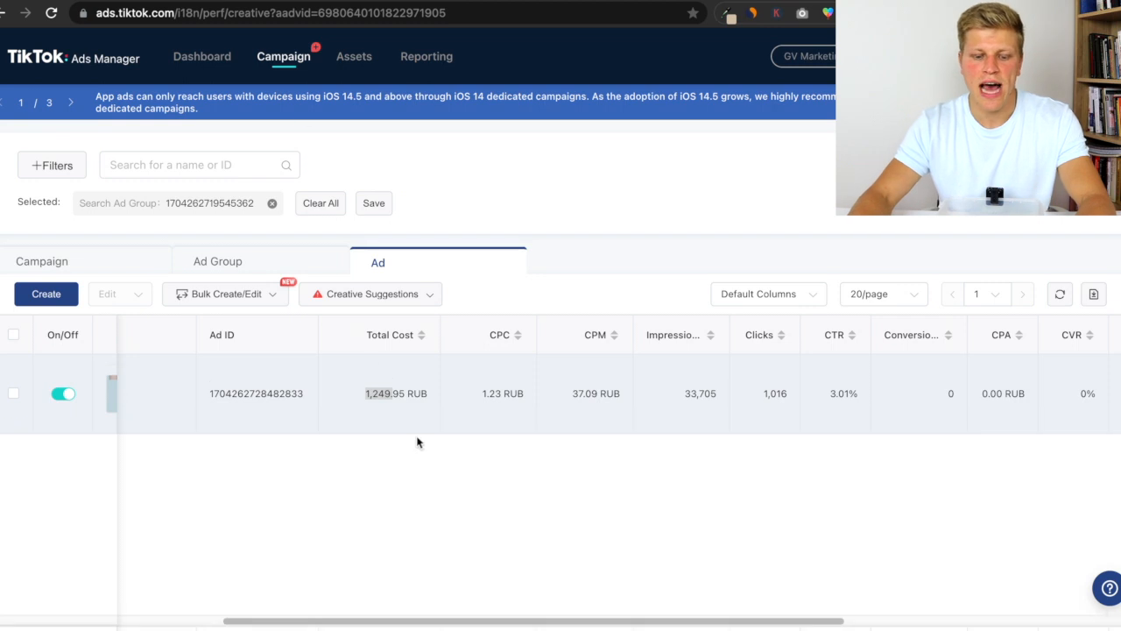
left_click(418, 442)
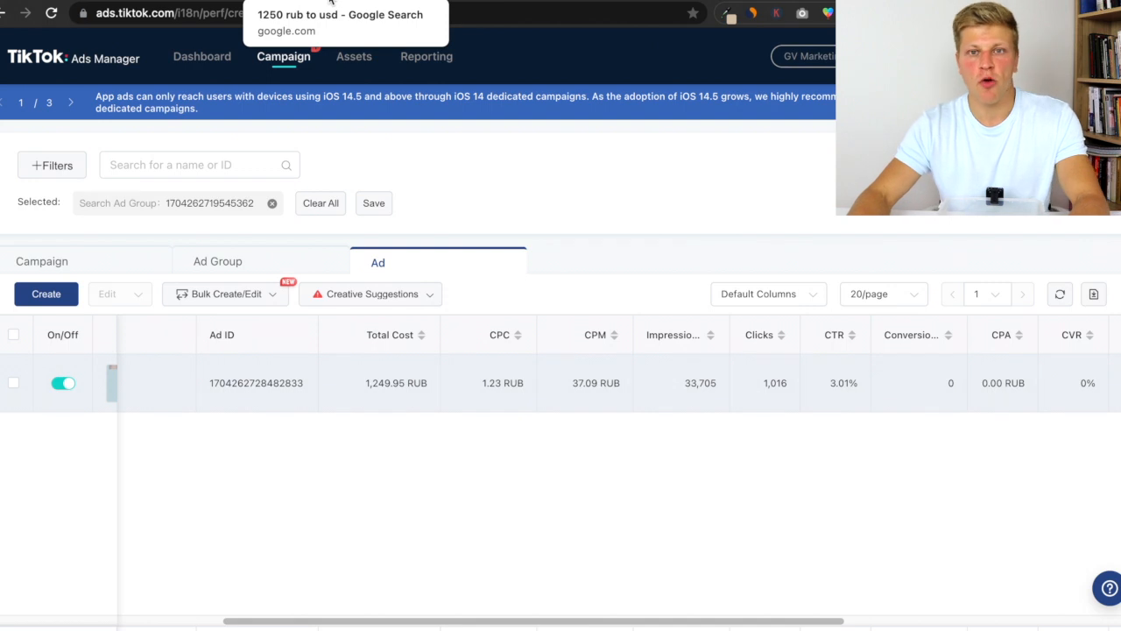
- Convert the 1.23 RUB cost per click to US dollars by editing the Google search
left_click(331, 3)
left_click(155, 67)
key("BackSpace")
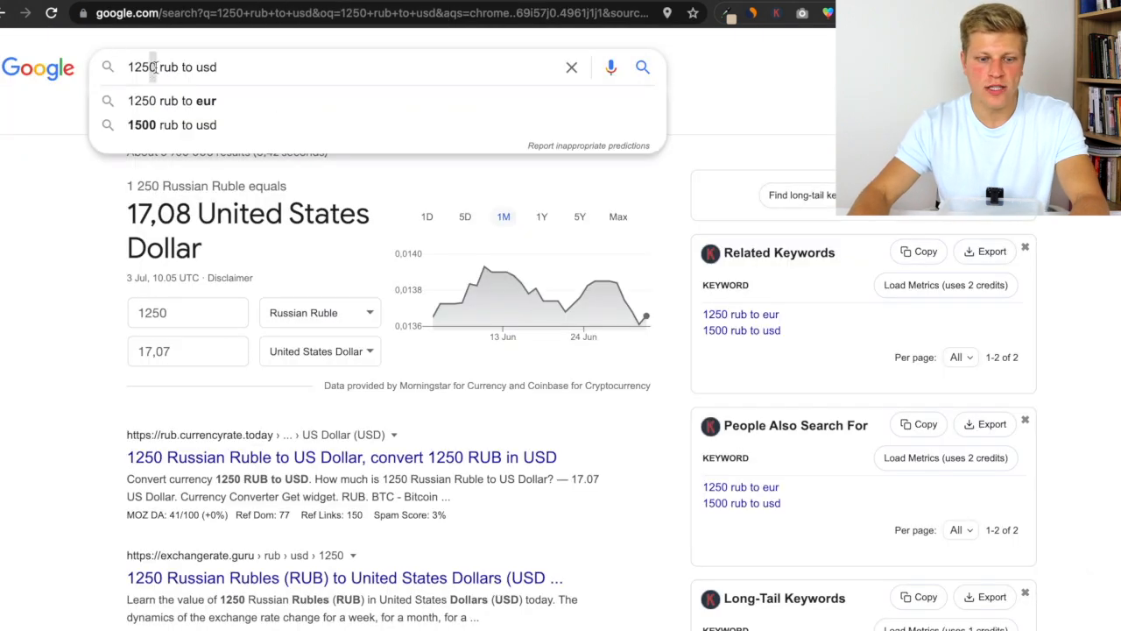
key("BackSpace")
key("BackSpace")
type(",23")
key("Return")
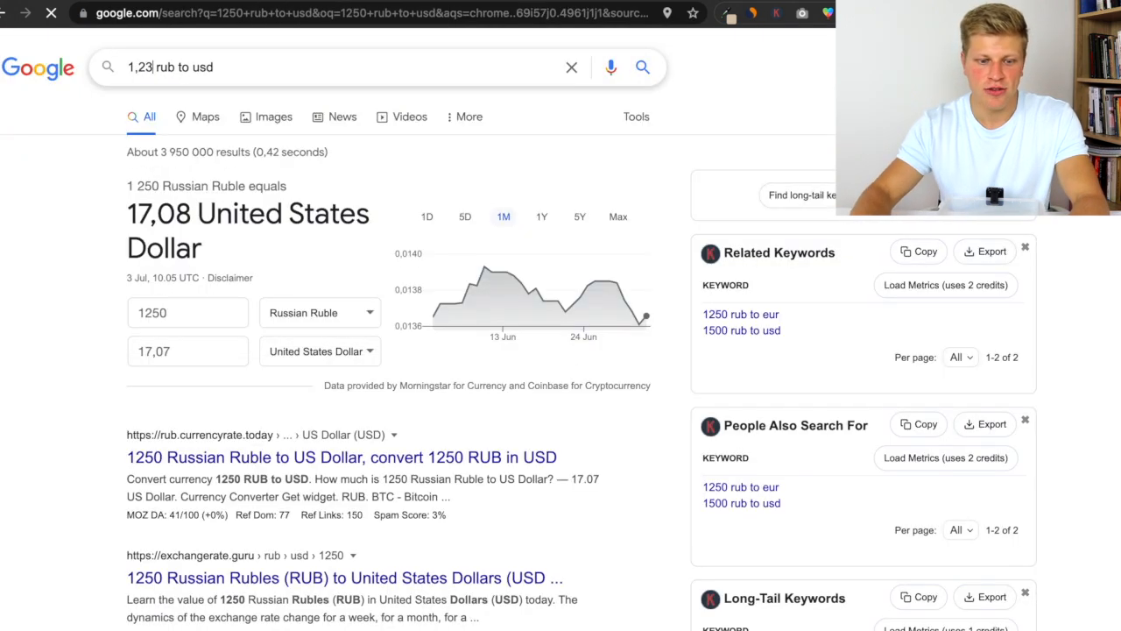
left_click(146, 66)
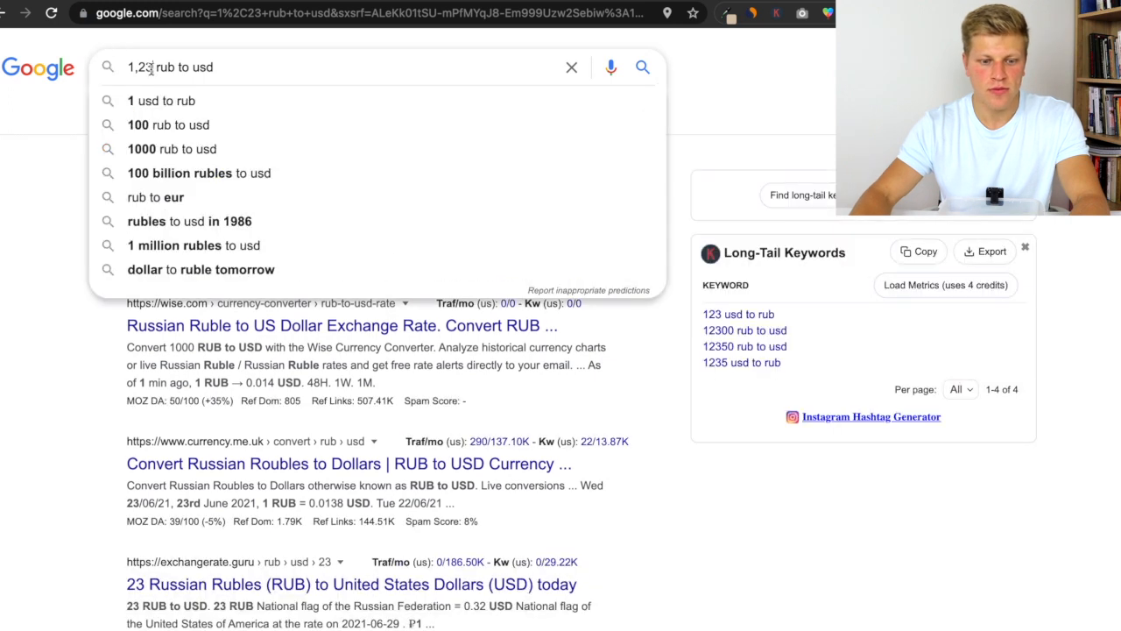
key("BackSpace")
type(".")
key("Return")
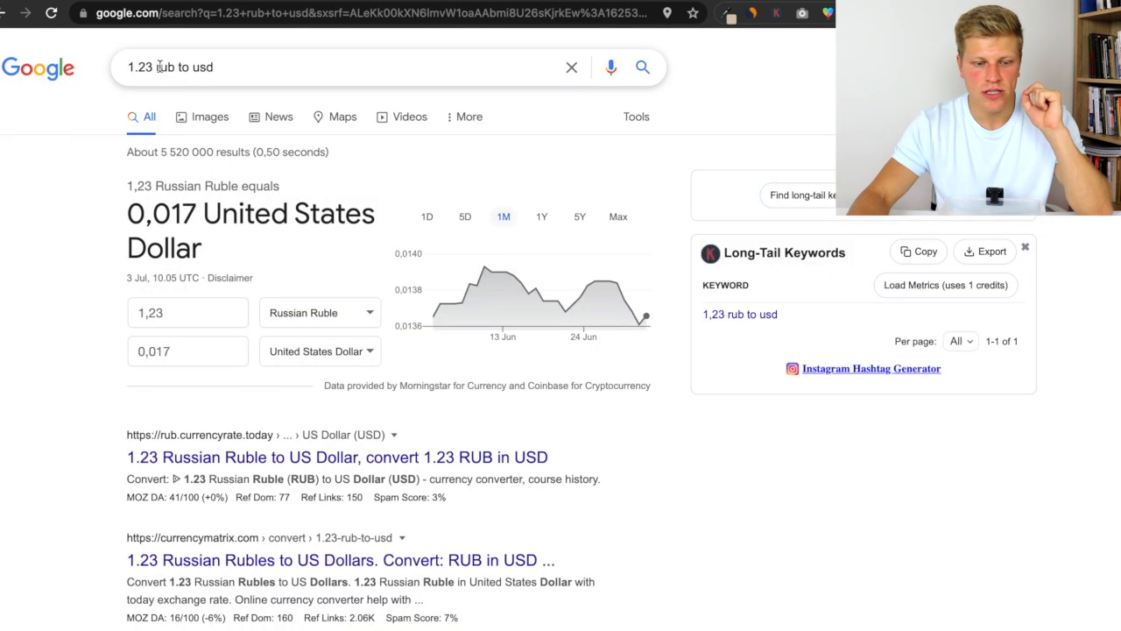
- Convert 37 RUB to US dollars with the same search
left_click_drag(160, 68, 86, 66)
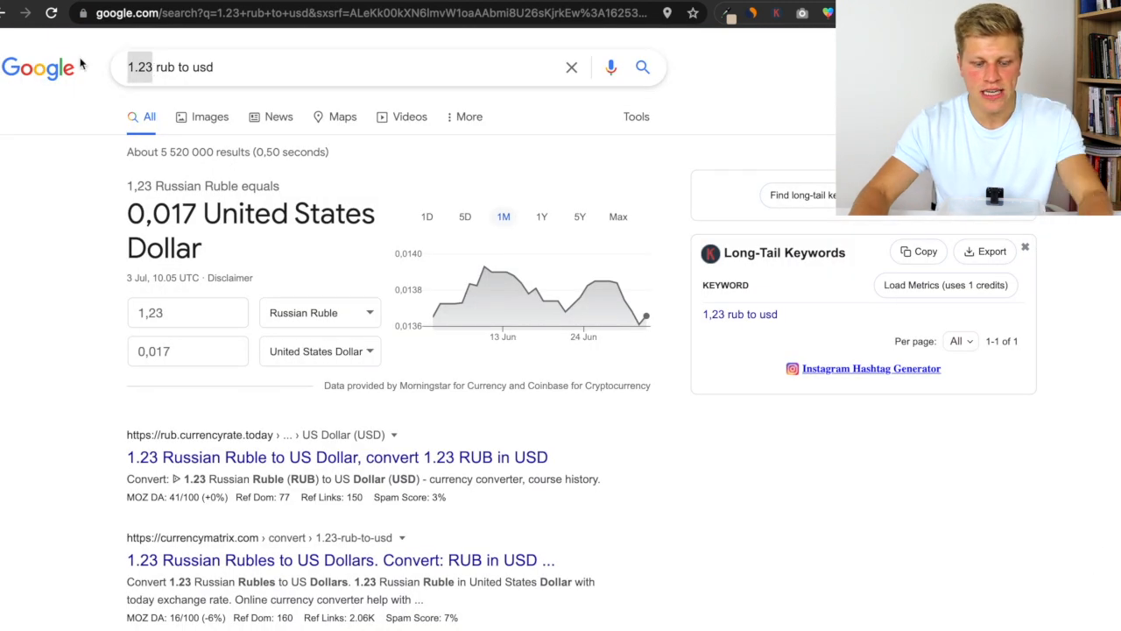
type("37")
key("Return")
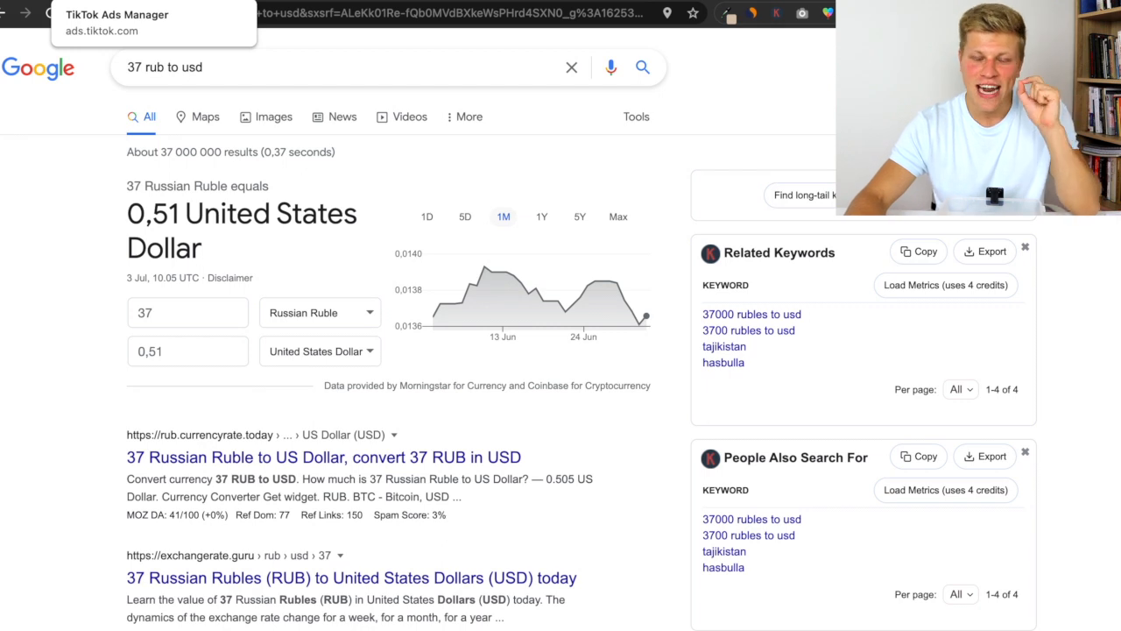
- Return to the Ads Manager and scroll across the ad's metrics table to view its columns
left_click(109, 1)
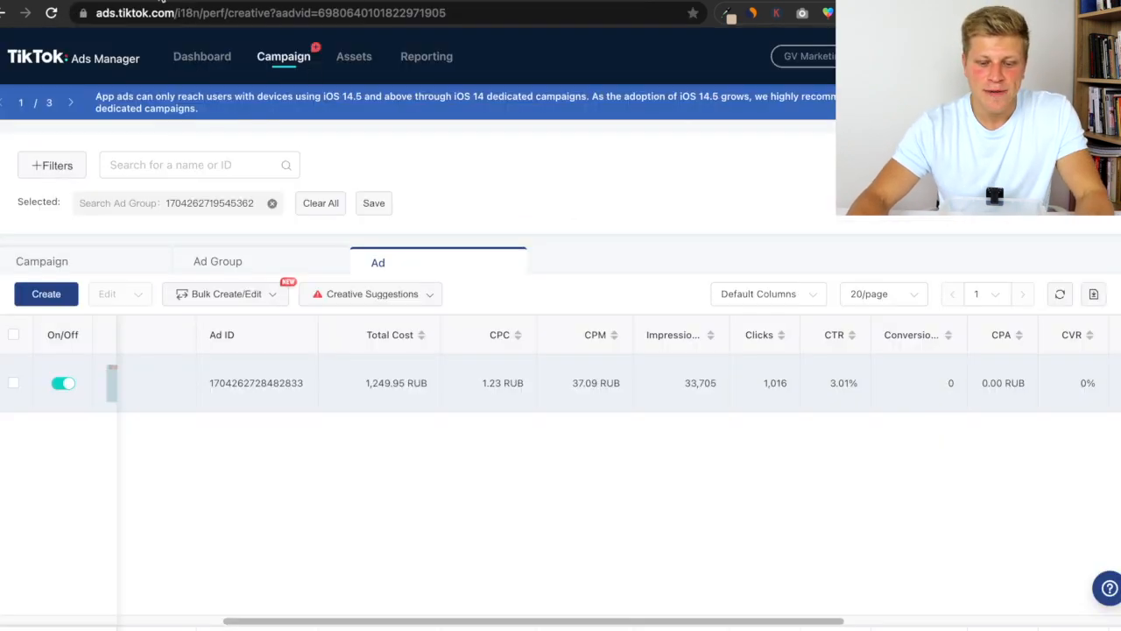
scroll(675, 614, "right", 3)
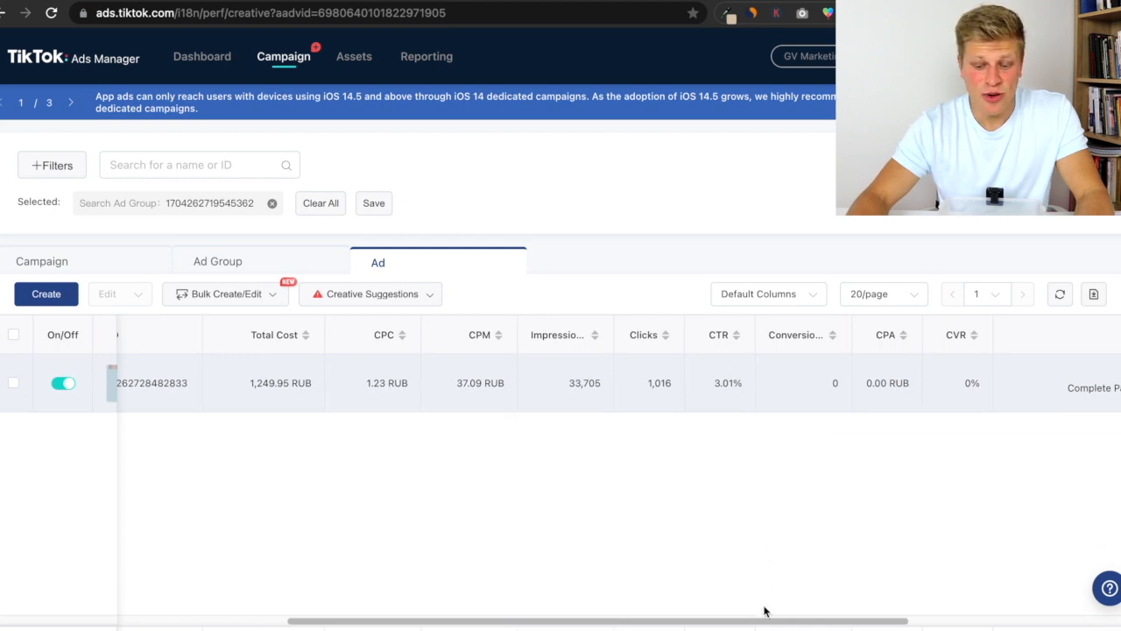
left_click_drag(762, 621, 517, 613)
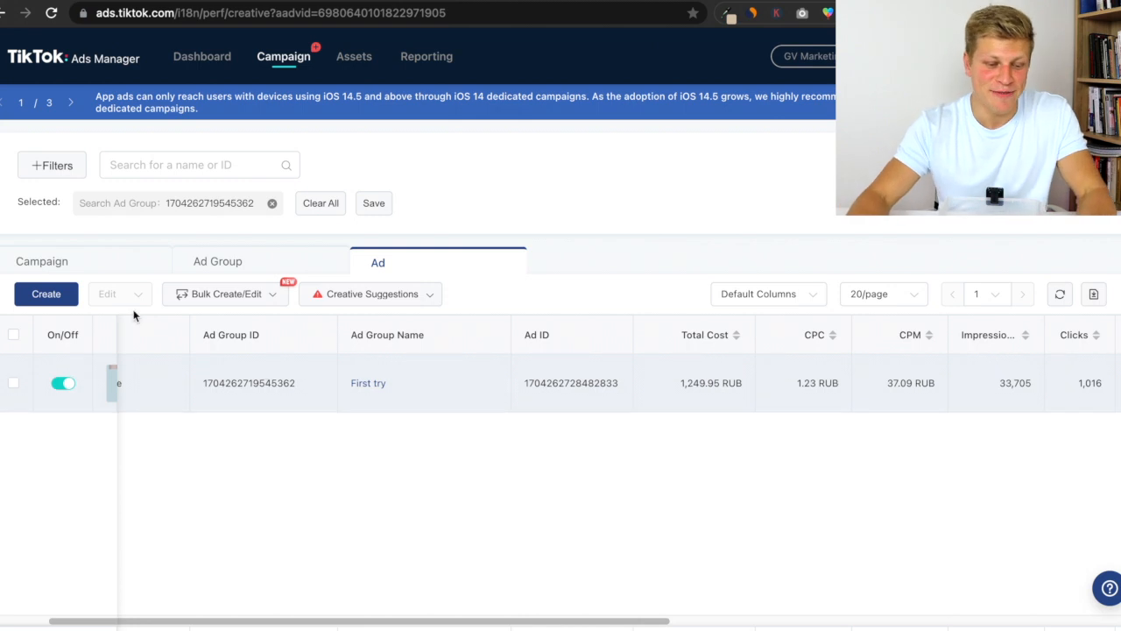
- Start creating a new campaign and choose the Conversions advertising objective
left_click(47, 294)
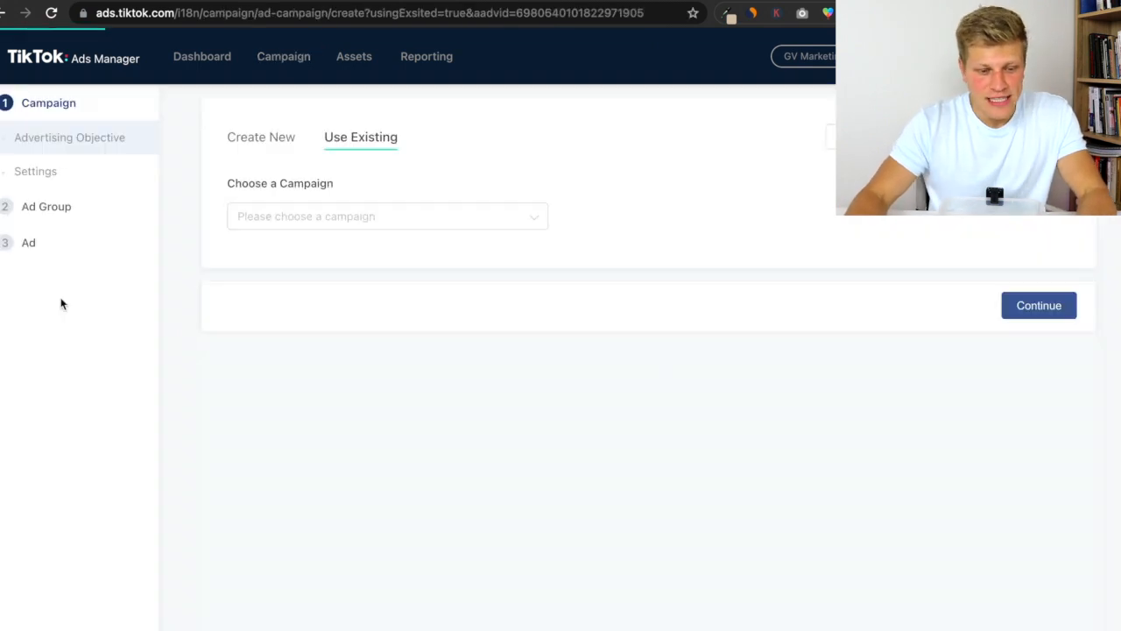
left_click(382, 218)
left_click(321, 158)
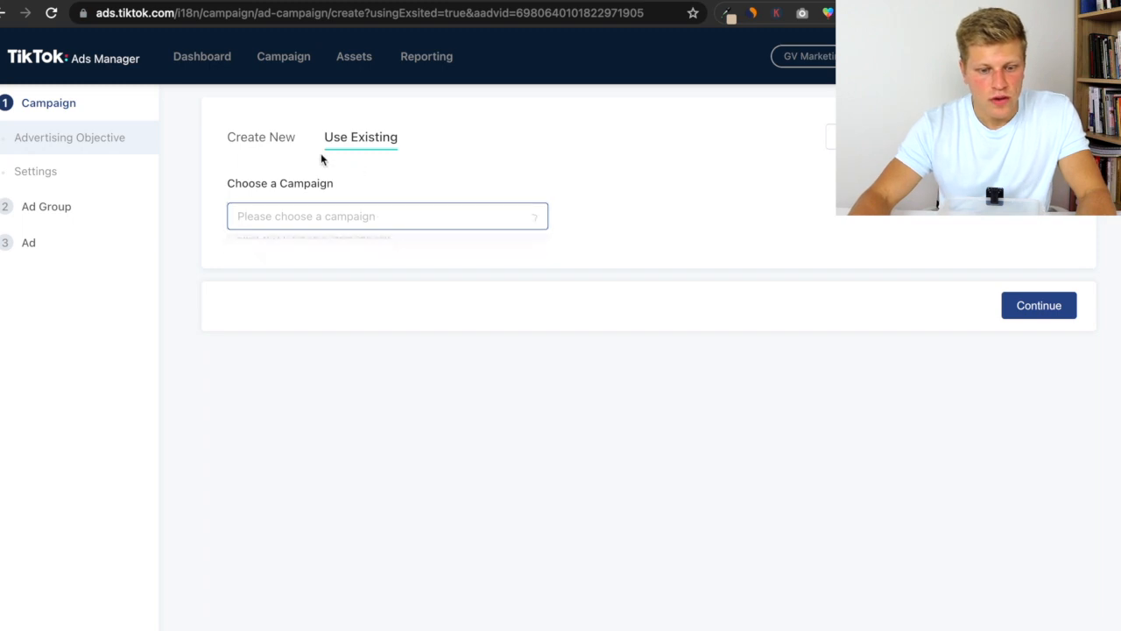
left_click(265, 141)
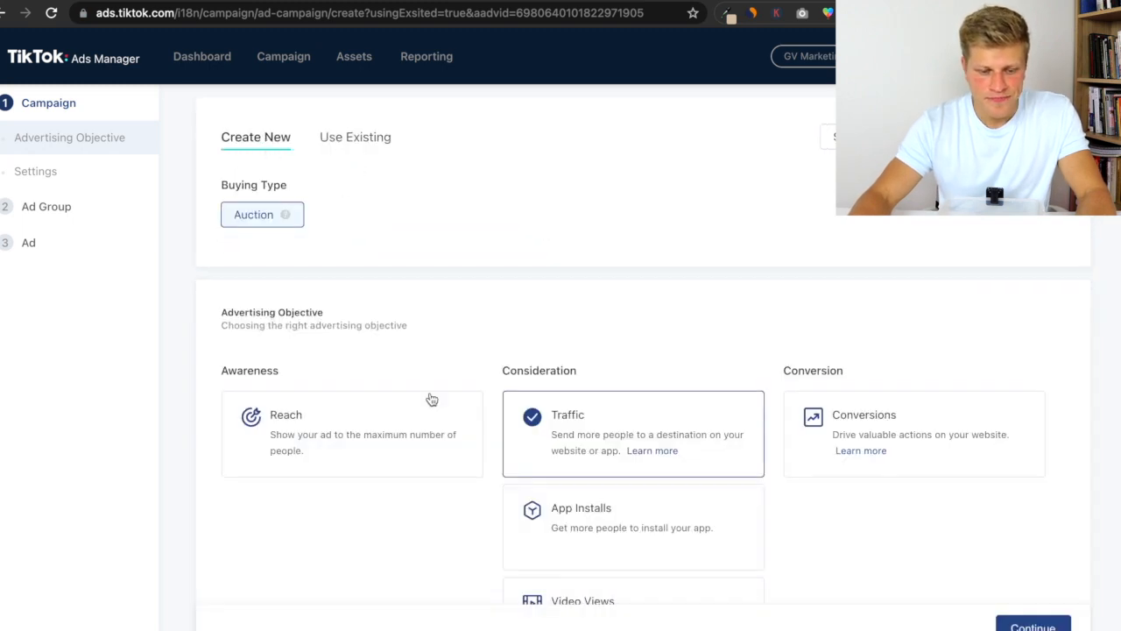
scroll(429, 403, "down", 2)
left_click(842, 311)
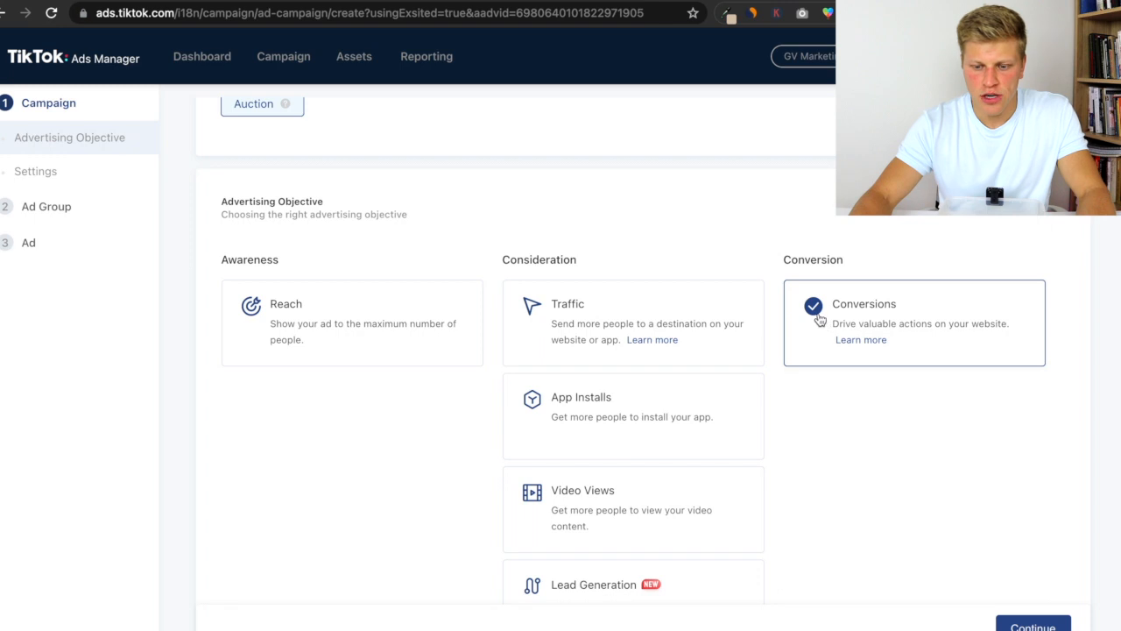
- Name the campaign YT Tutorial
scroll(688, 318, "down", 4)
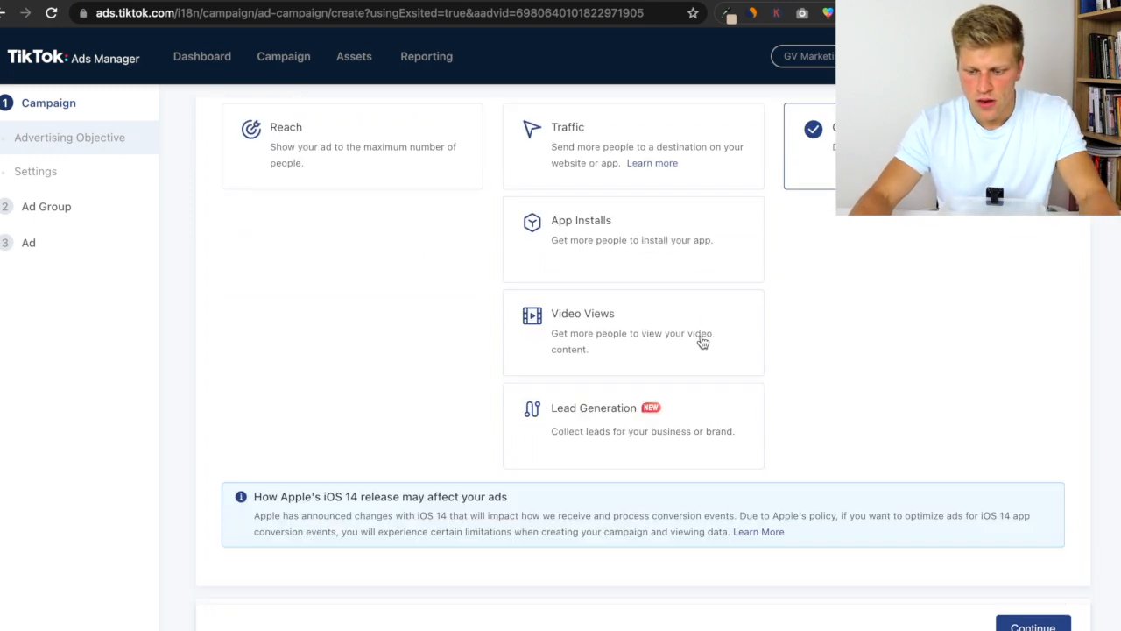
scroll(833, 428, "down", 2)
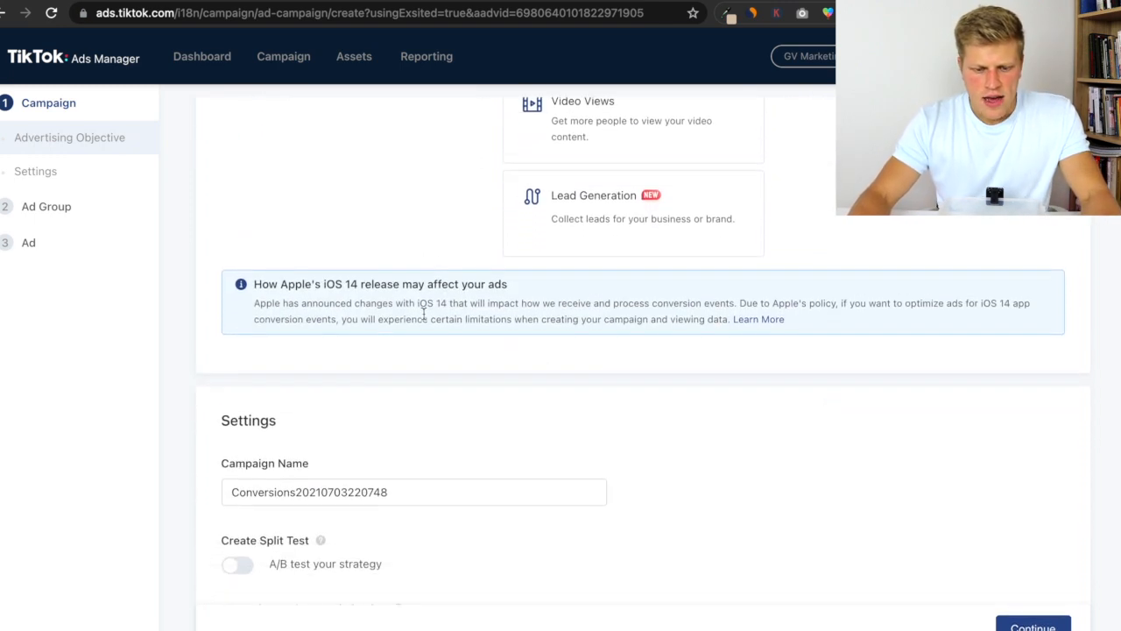
left_click_drag(250, 283, 555, 321)
left_click(416, 356)
scroll(416, 355, "down", 2)
double_click(415, 369)
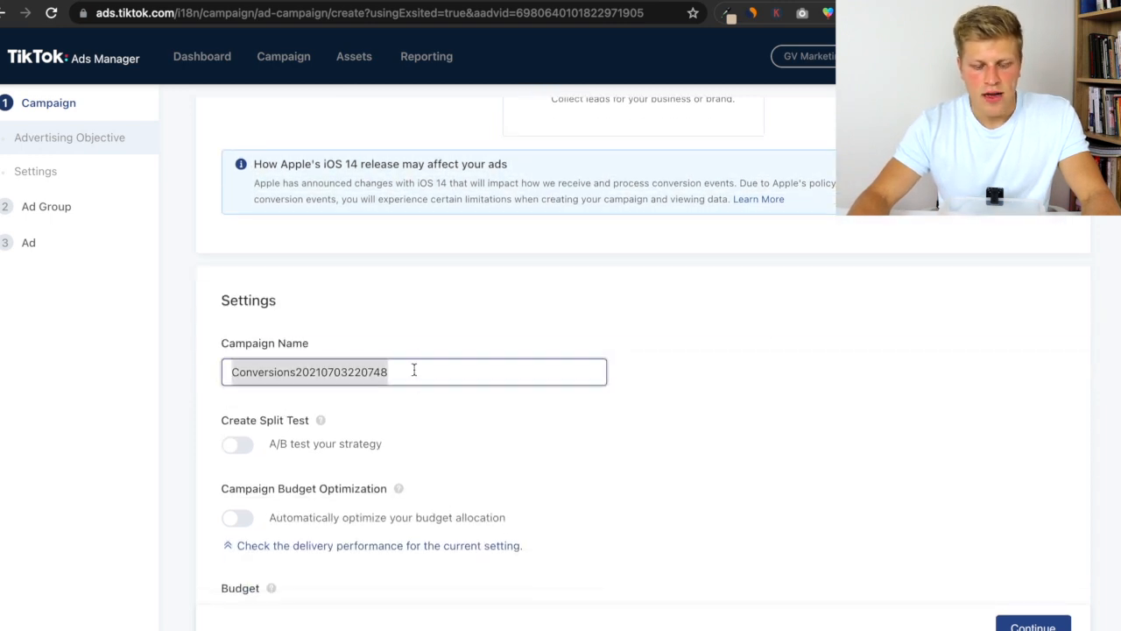
type("Y")
key("BackSpace")
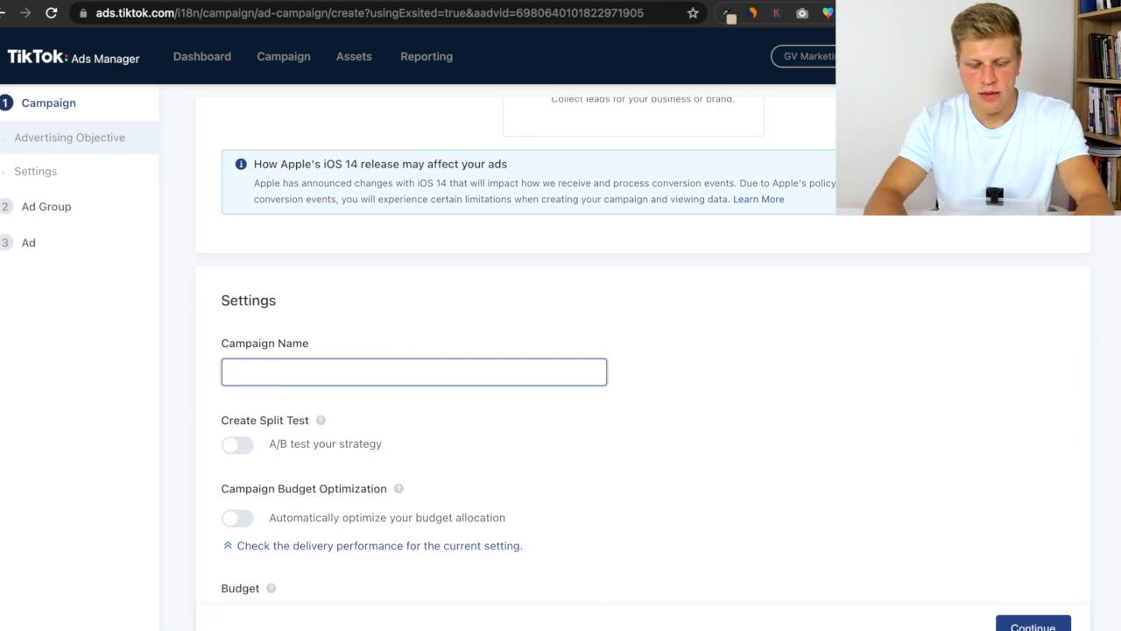
type("YT Tutoria")
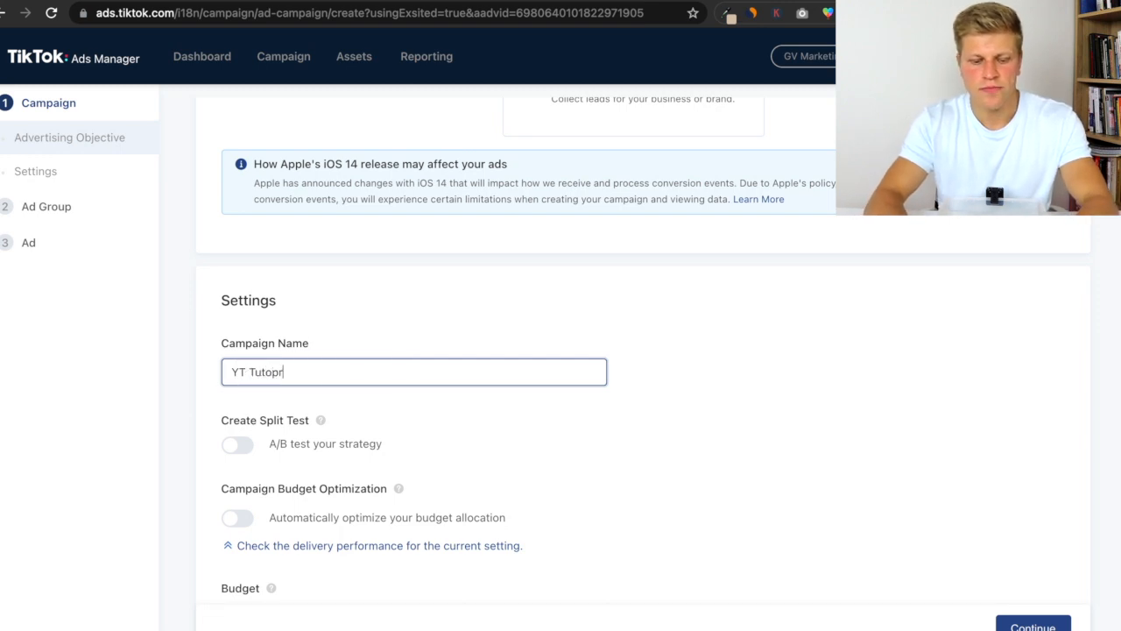
type("l")
- Leave the campaign budget at No Limit and continue to the ad group settings
scroll(415, 368, "down", 1)
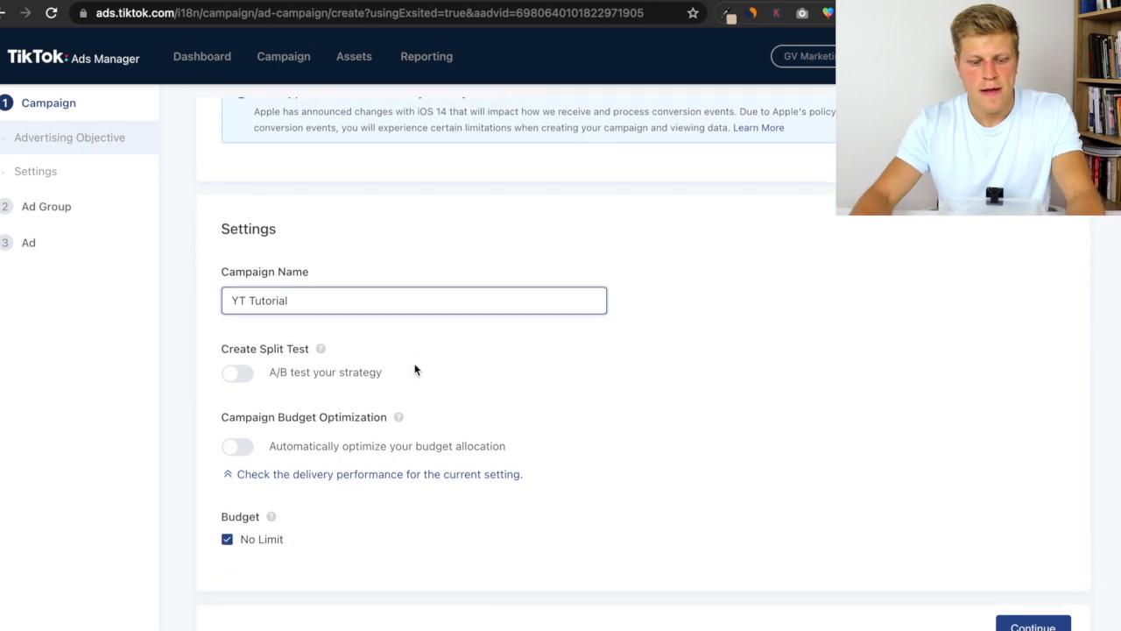
left_click(233, 544)
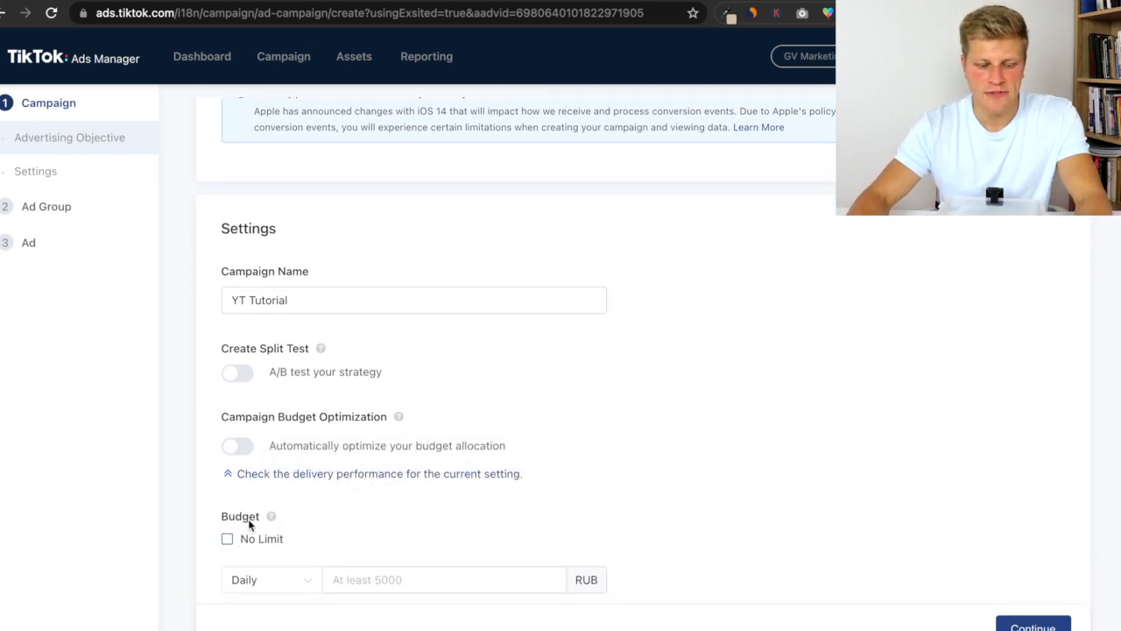
scroll(248, 518, "down", 1)
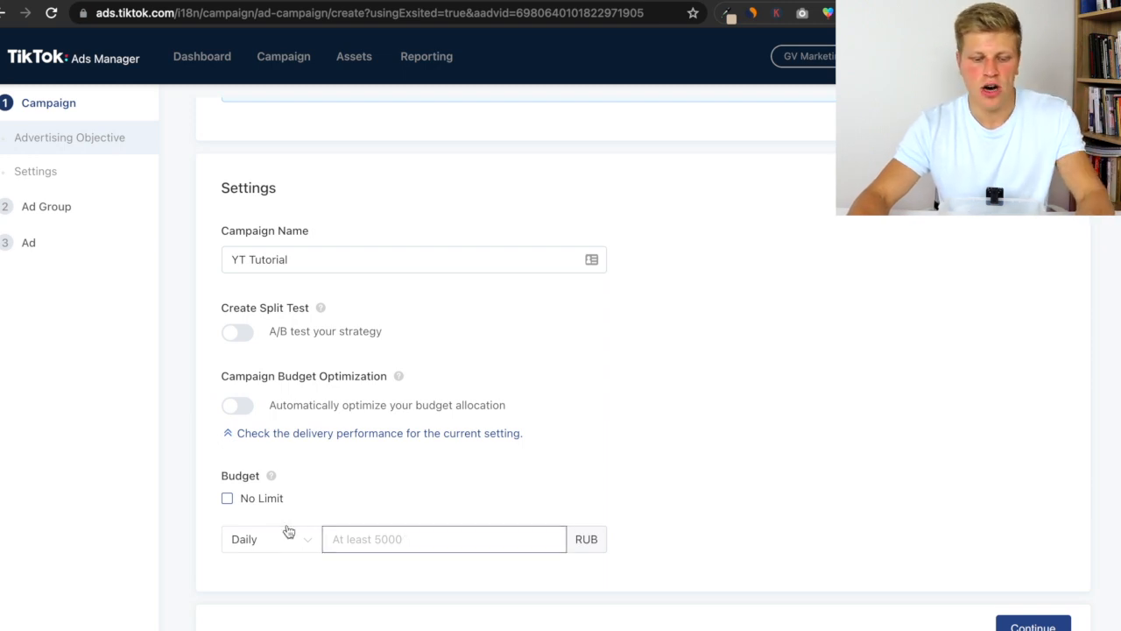
left_click(253, 499)
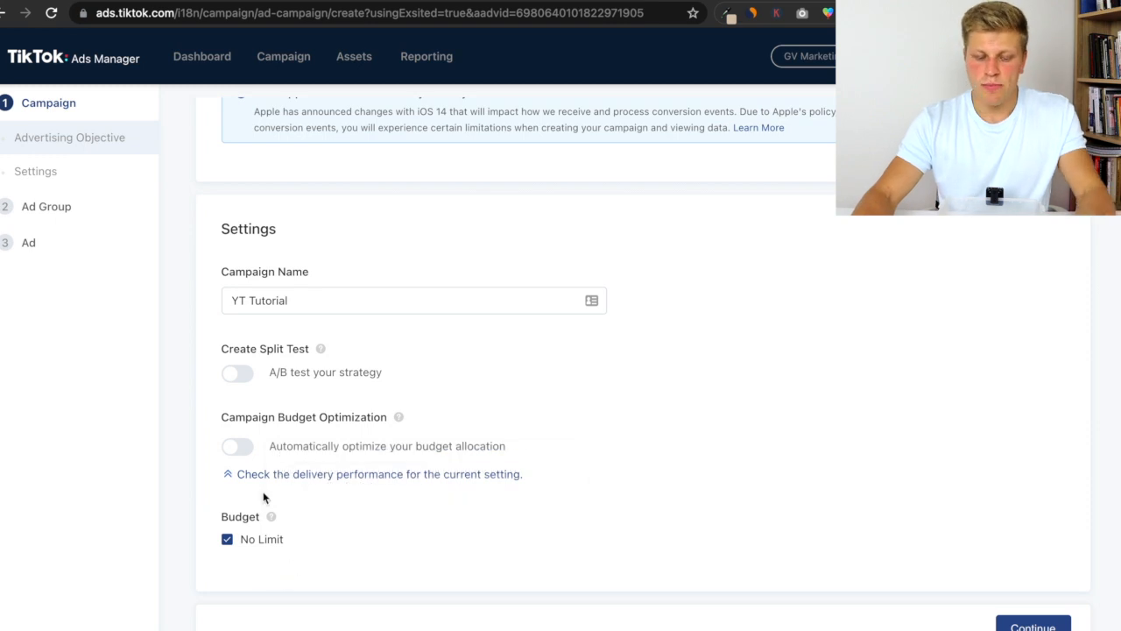
left_click(1005, 627)
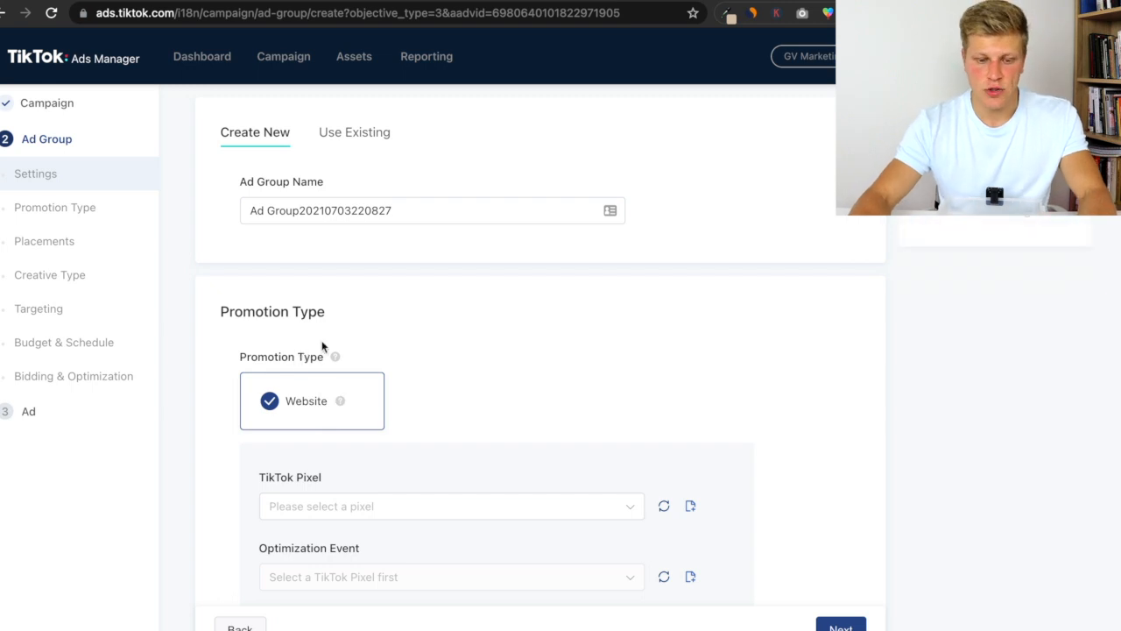
- Rename the ad group as YT Tutorial
left_click_drag(406, 210, 240, 206)
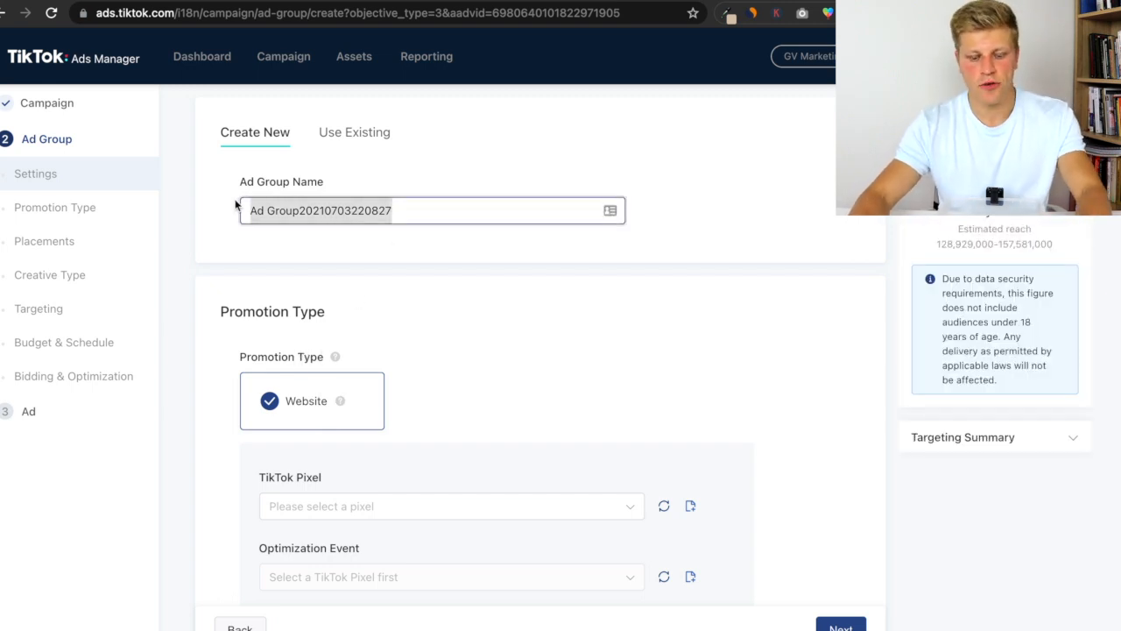
type("YT Turo")
key("BackSpace")
key("BackSpace")
key("BackSpace")
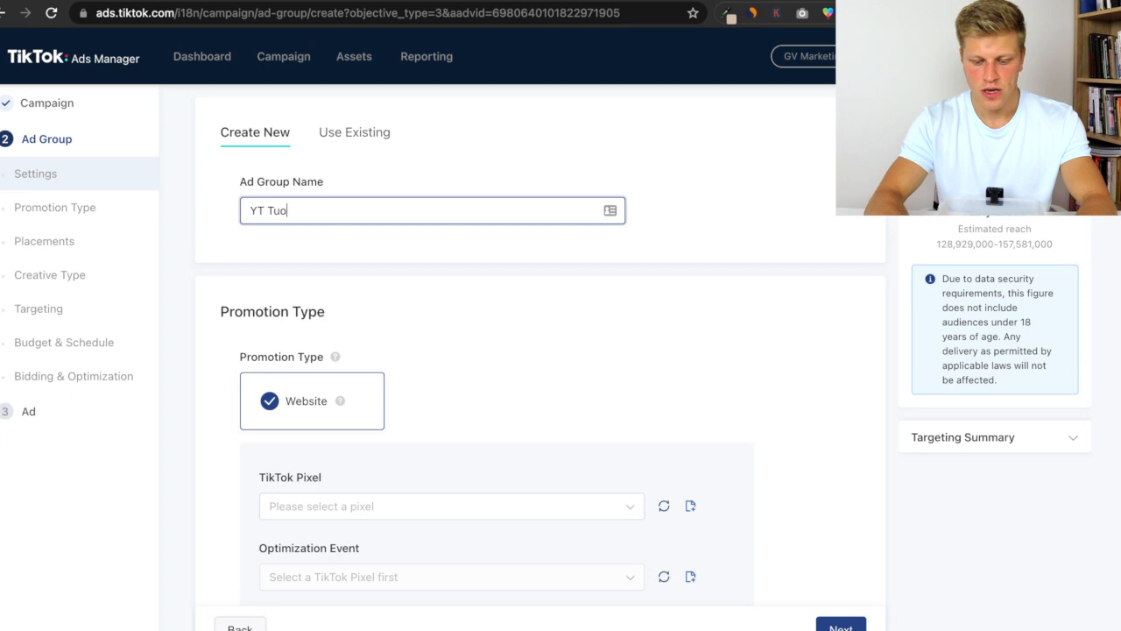
type("utorial")
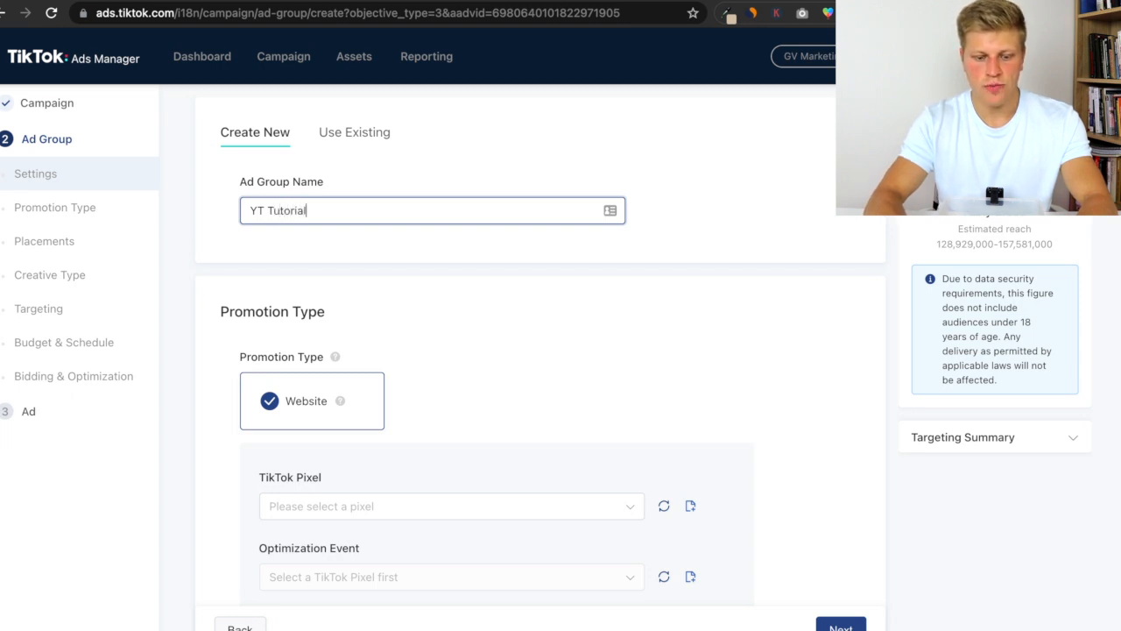
- Select the website's TikTok pixel and set the optimization event to Complete Payment
left_click(482, 357)
scroll(482, 357, "down", 1)
scroll(482, 362, "down", 5)
scroll(482, 358, "up", 3)
scroll(249, 202, "down", 1)
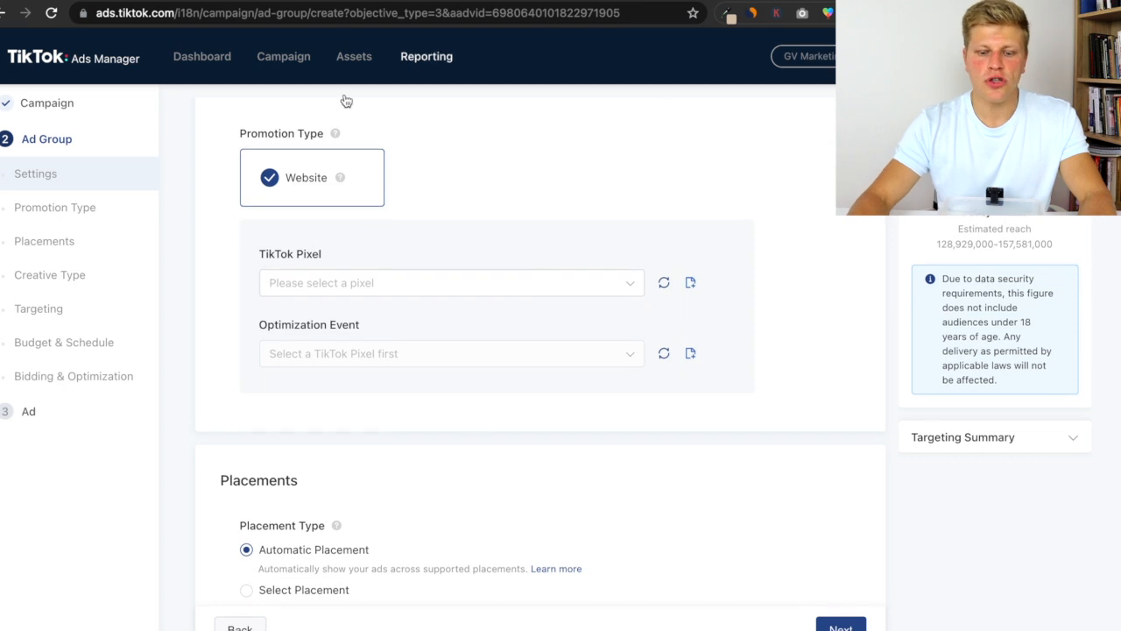
mouse_move(353, 66)
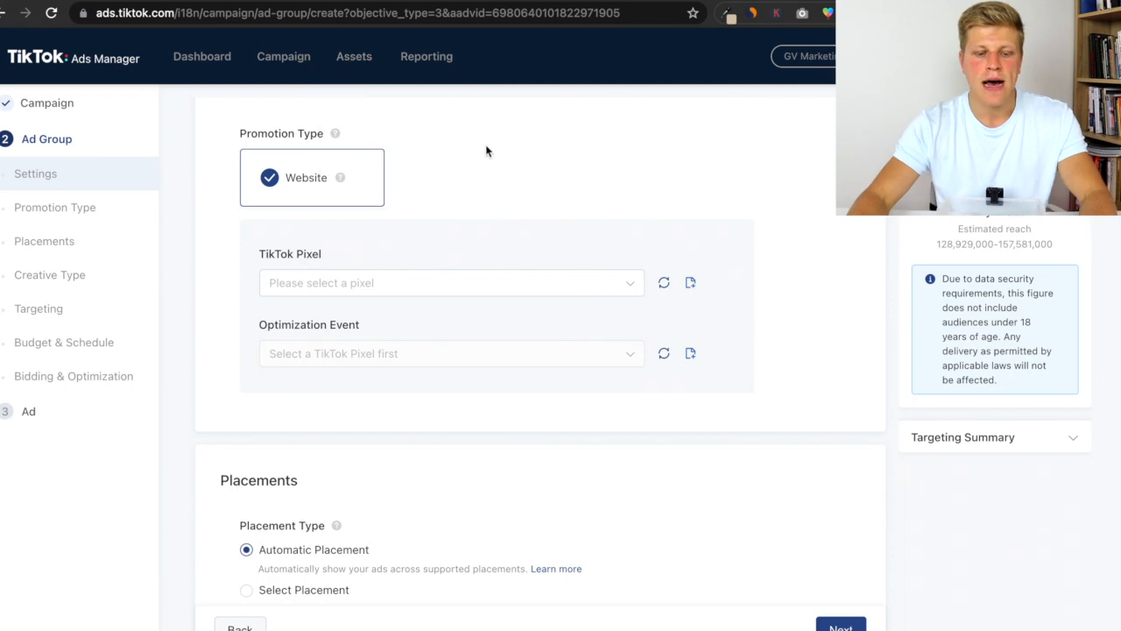
left_click(332, 291)
left_click(337, 328)
left_click(307, 353)
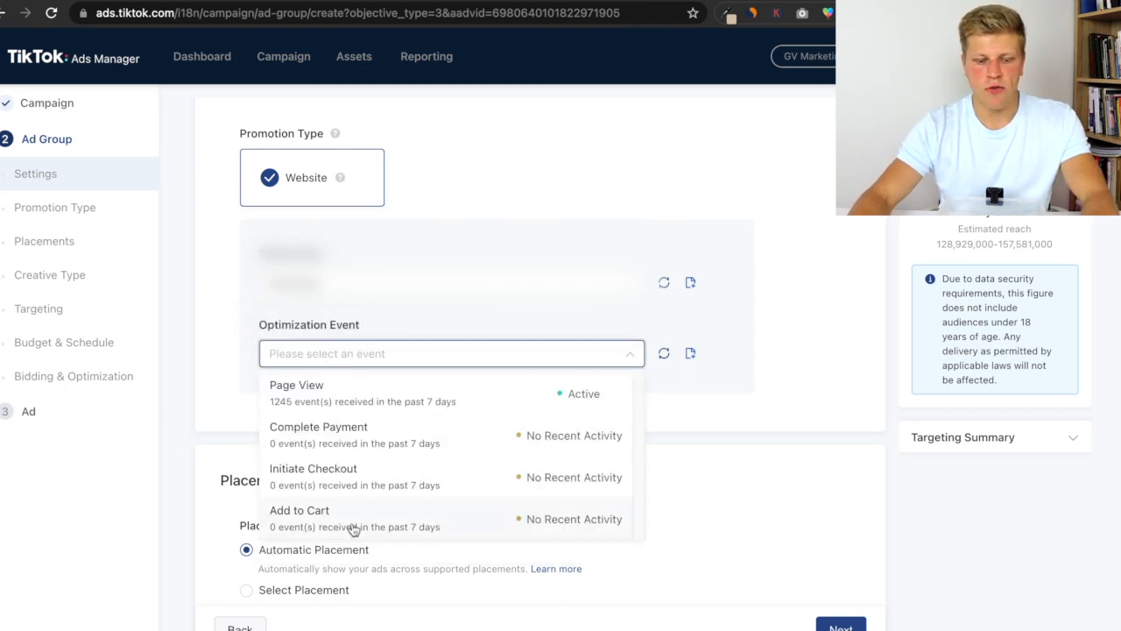
left_click(357, 438)
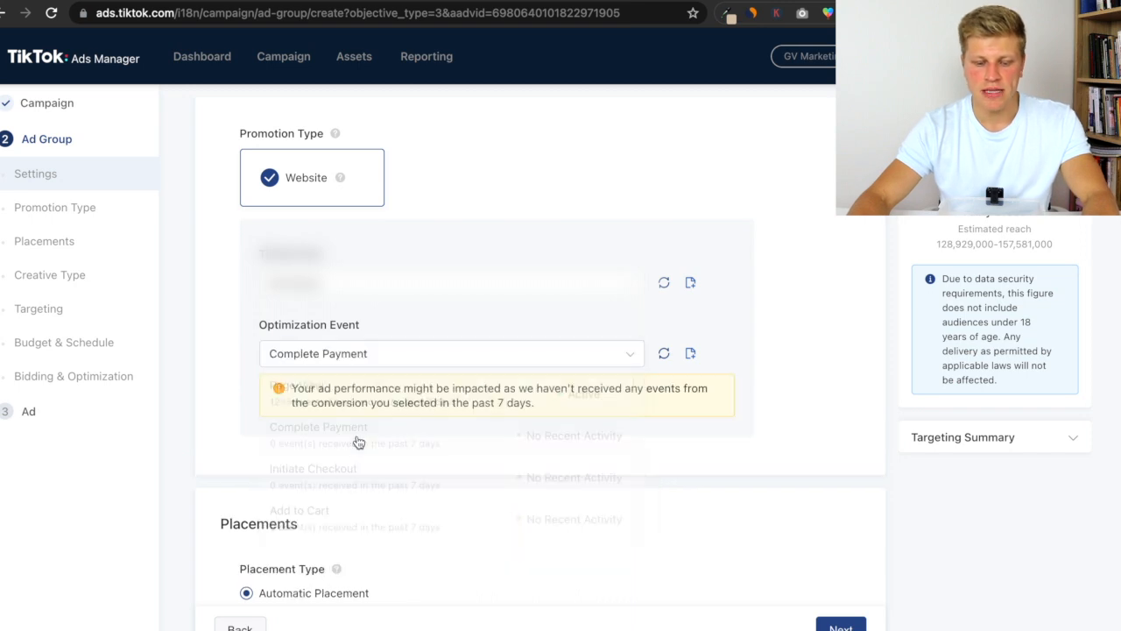
- Reopen the optimization event list to compare the events' recent activity
left_click(338, 356)
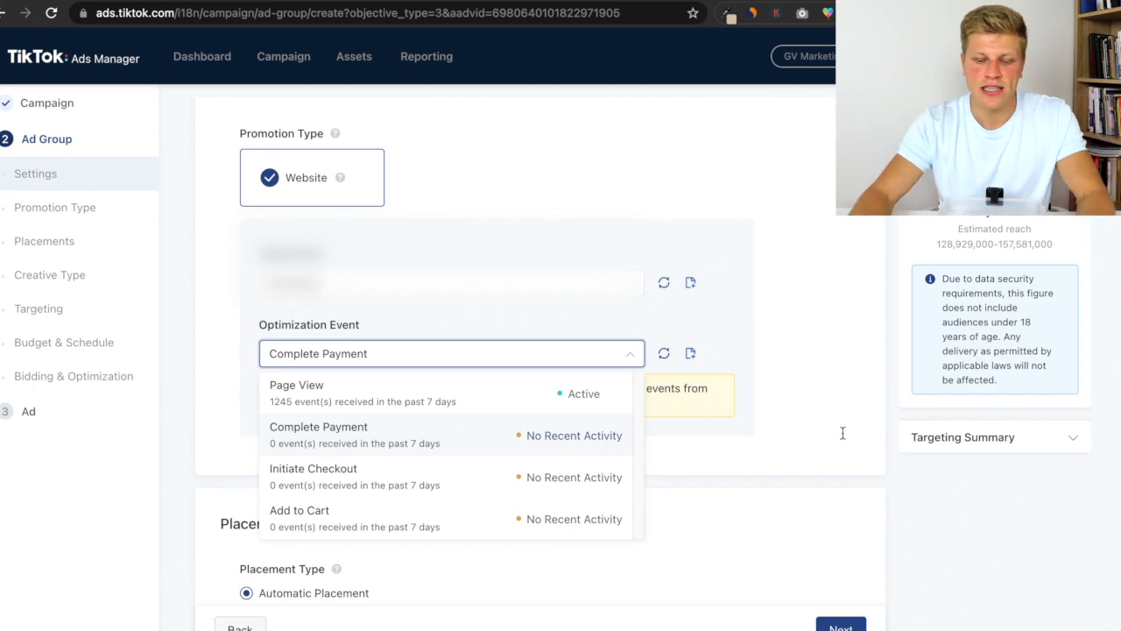
left_click(813, 455)
left_click(815, 377)
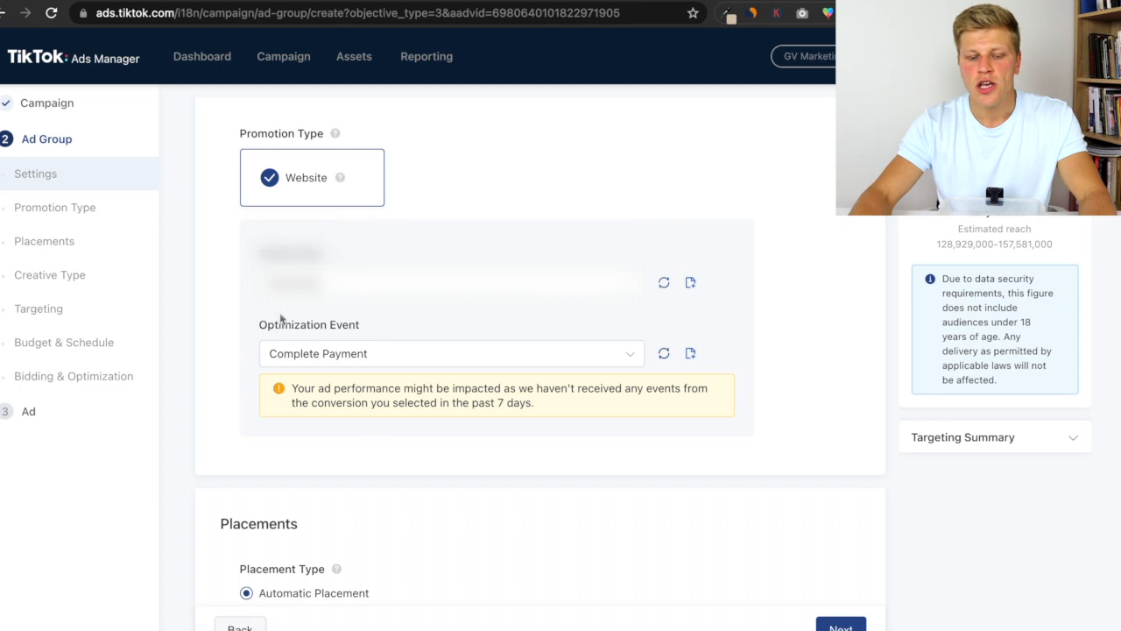
- Review the placement settings, including the Block List, User Comment and Video Download options
scroll(350, 438, "down", 5)
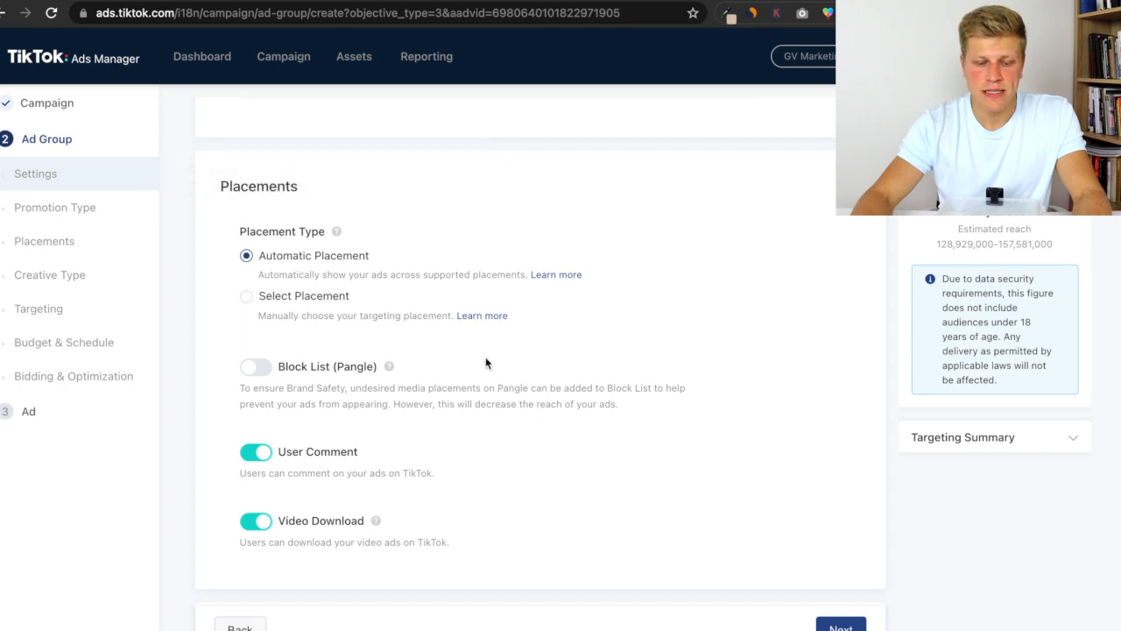
scroll(478, 352, "down", 3)
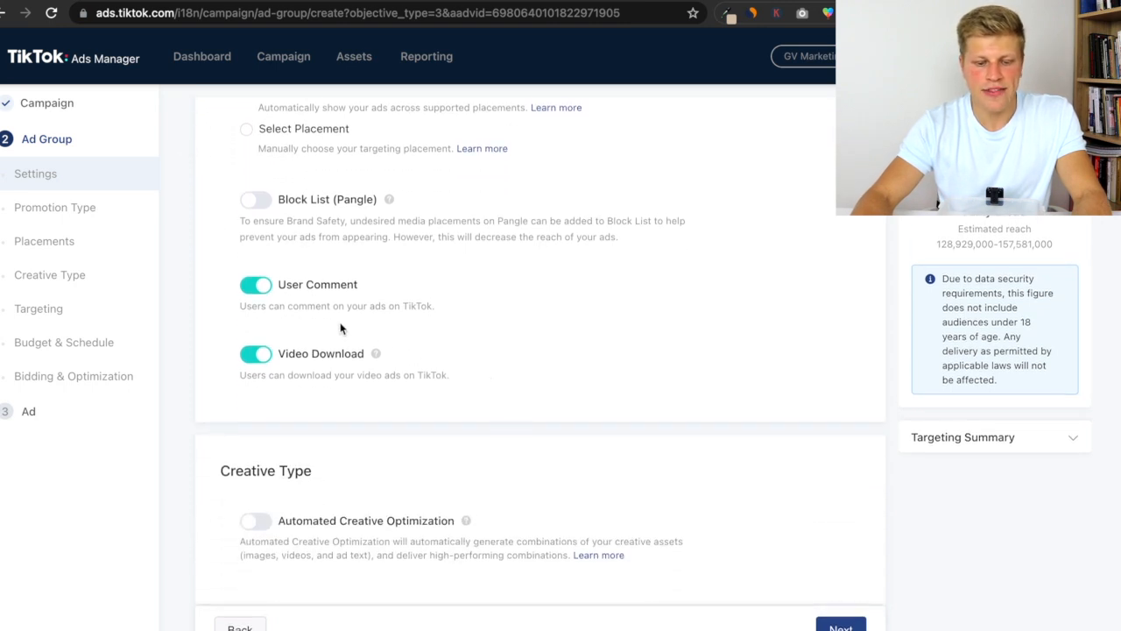
left_click_drag(281, 285, 390, 284)
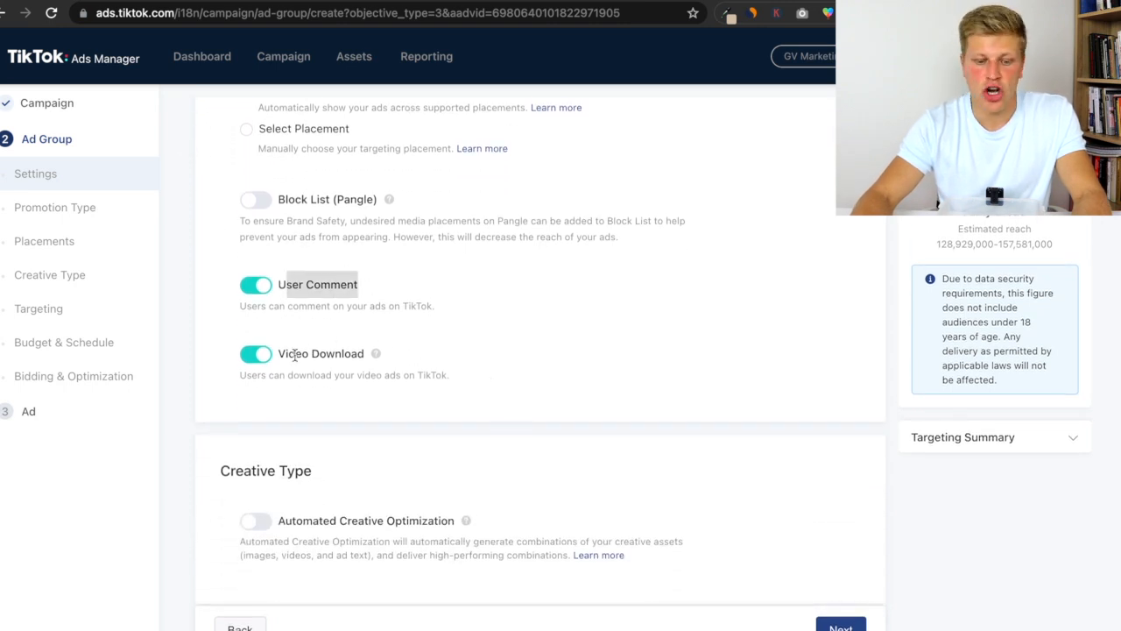
left_click_drag(294, 354, 364, 353)
left_click(361, 351)
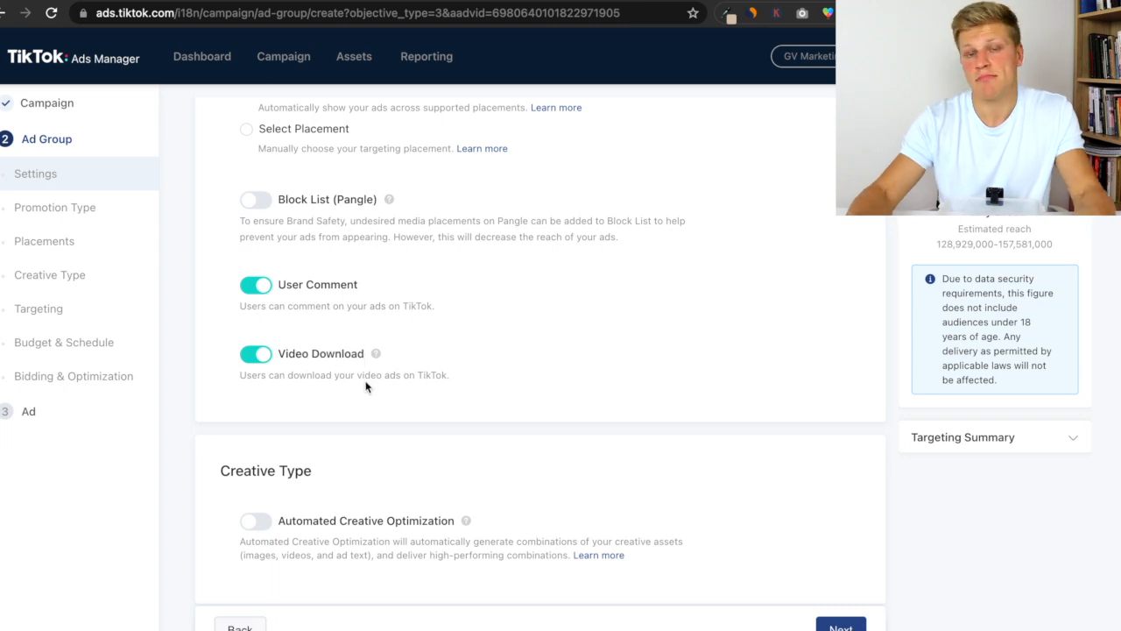
scroll(366, 386, "down", 1)
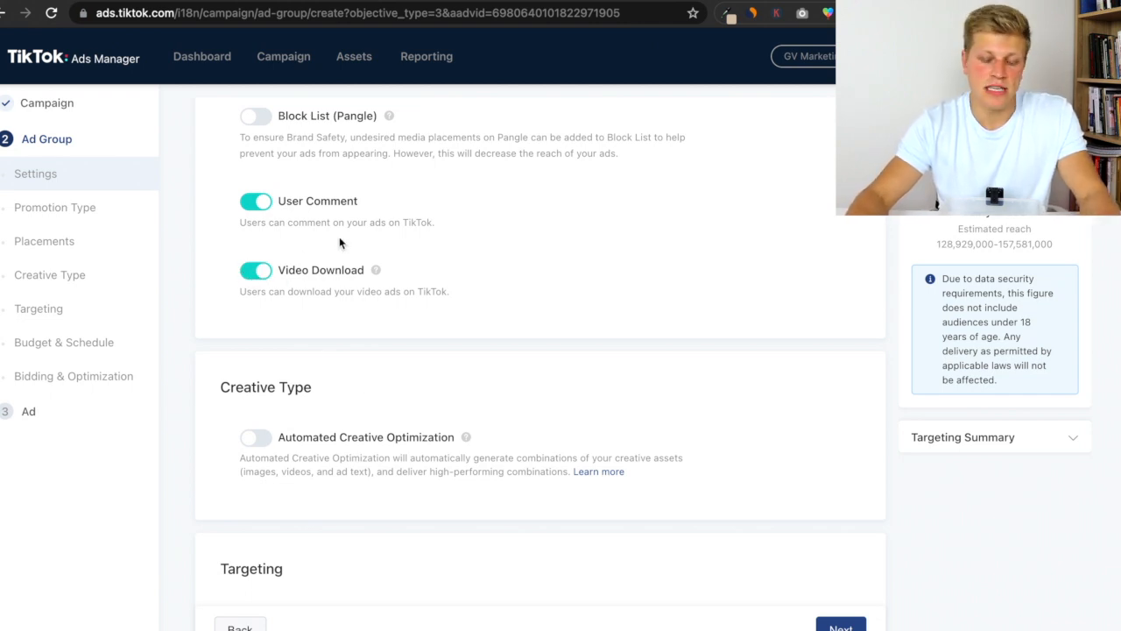
left_click_drag(294, 274, 345, 275)
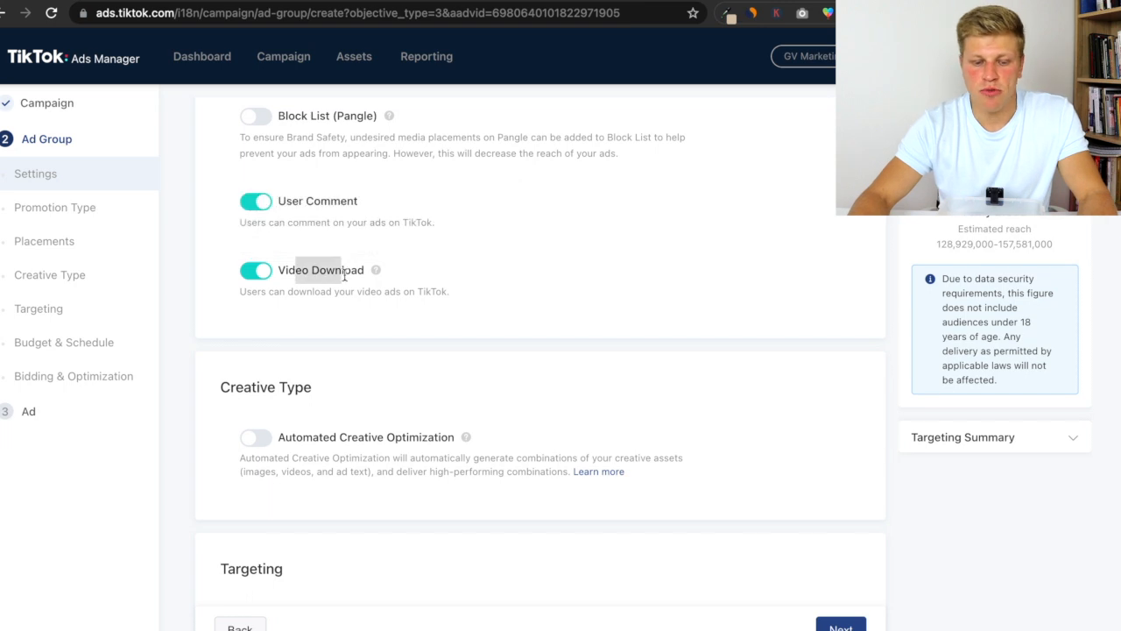
left_click(345, 277)
scroll(358, 283, "down", 3)
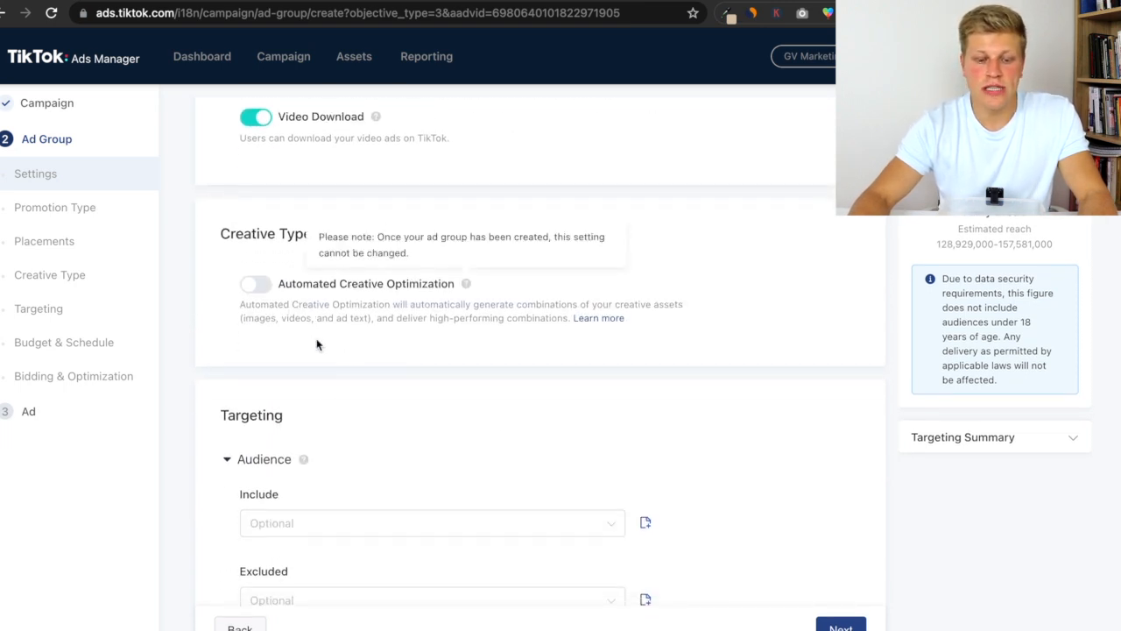
- Inspect the Include and Excluded audience lists, then collapse the Audience section
scroll(429, 333, "down", 2)
scroll(347, 308, "down", 2)
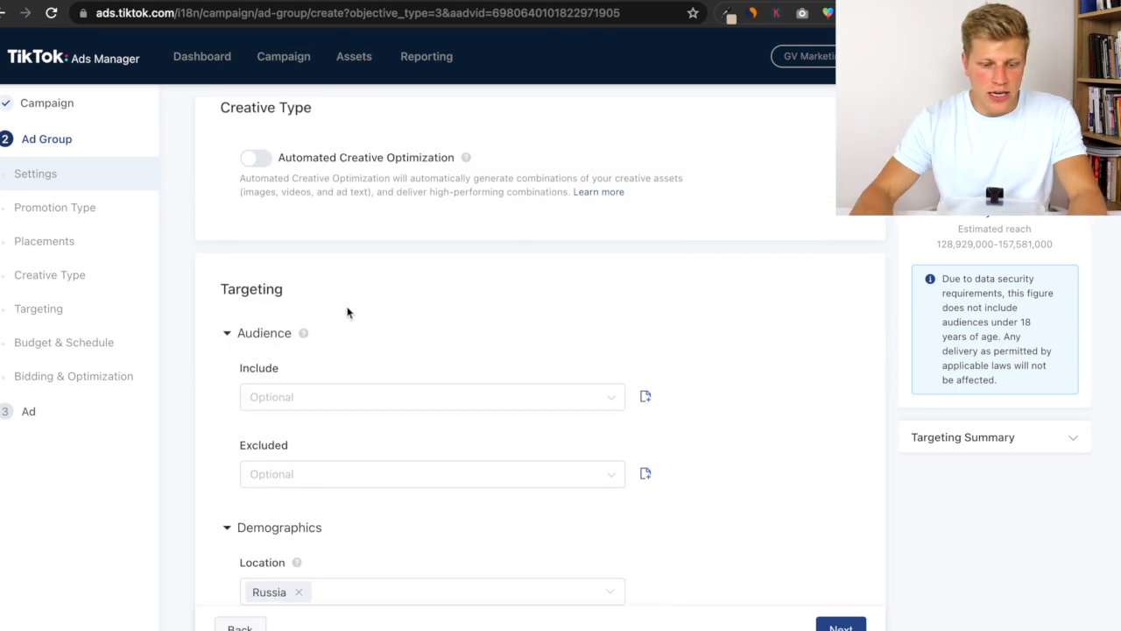
scroll(347, 302, "down", 2)
scroll(345, 298, "up", 2)
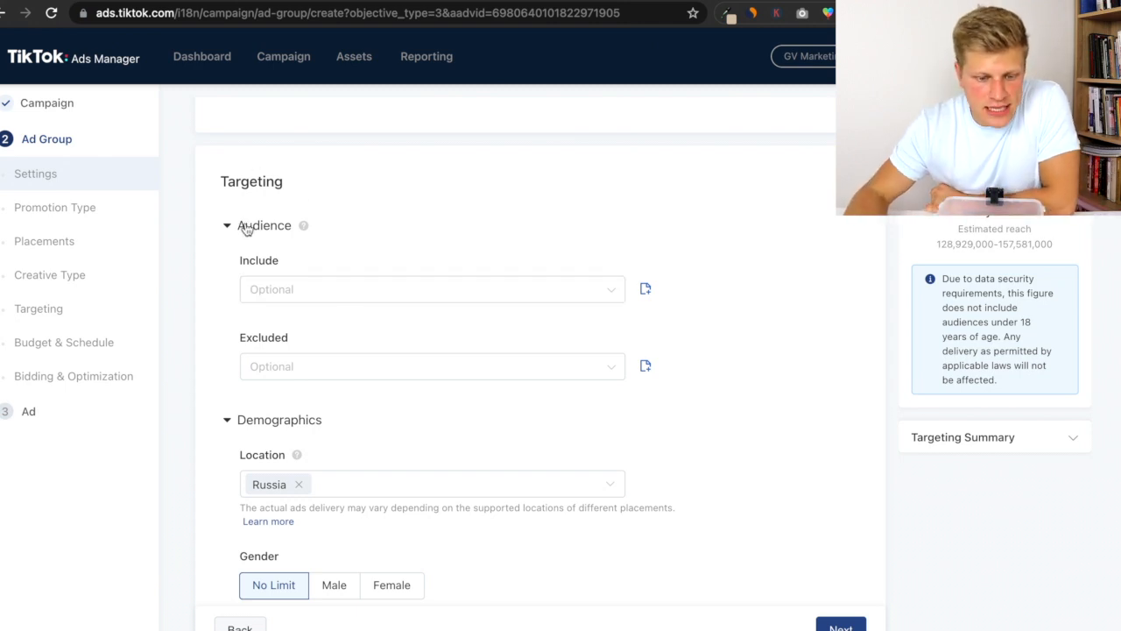
mouse_move(303, 225)
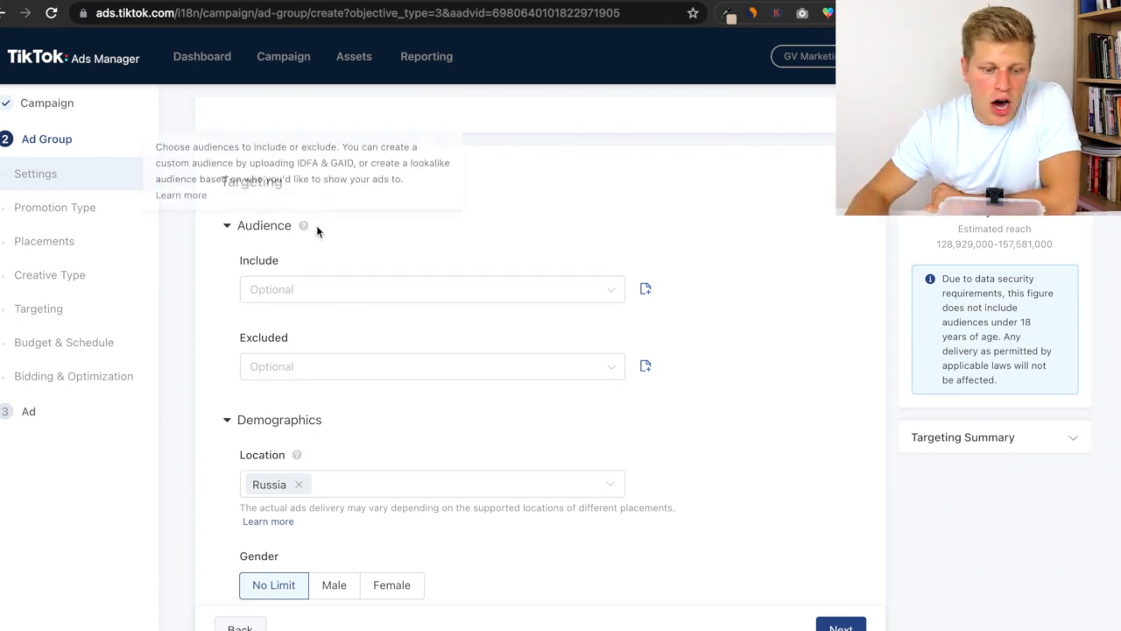
left_click(304, 290)
left_click(370, 205)
left_click(348, 368)
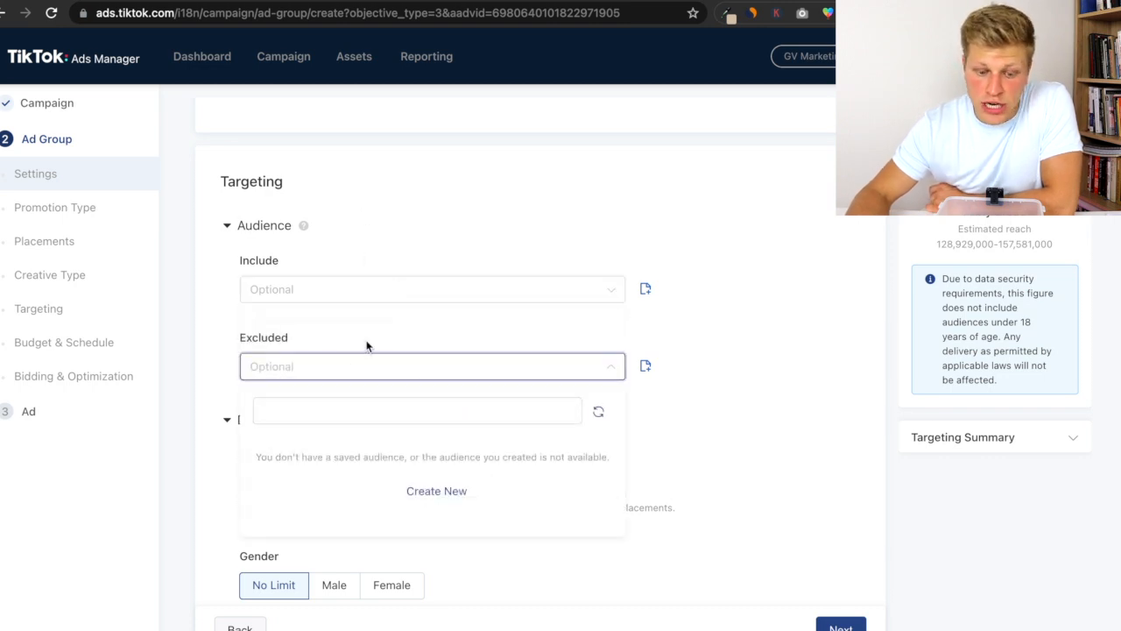
left_click(370, 268)
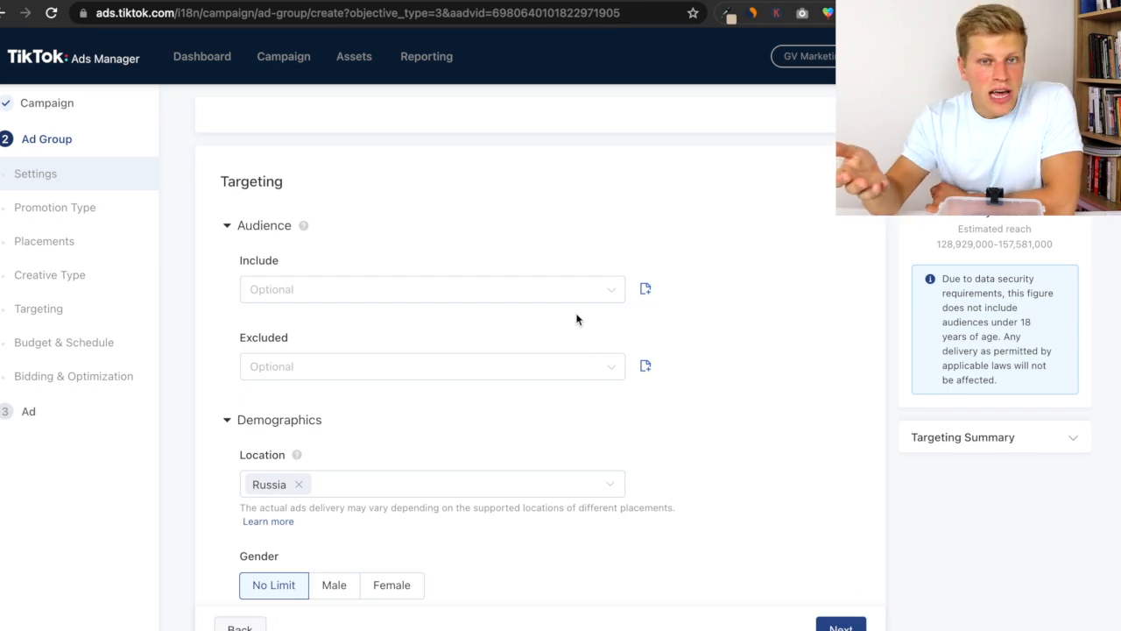
mouse_move(303, 225)
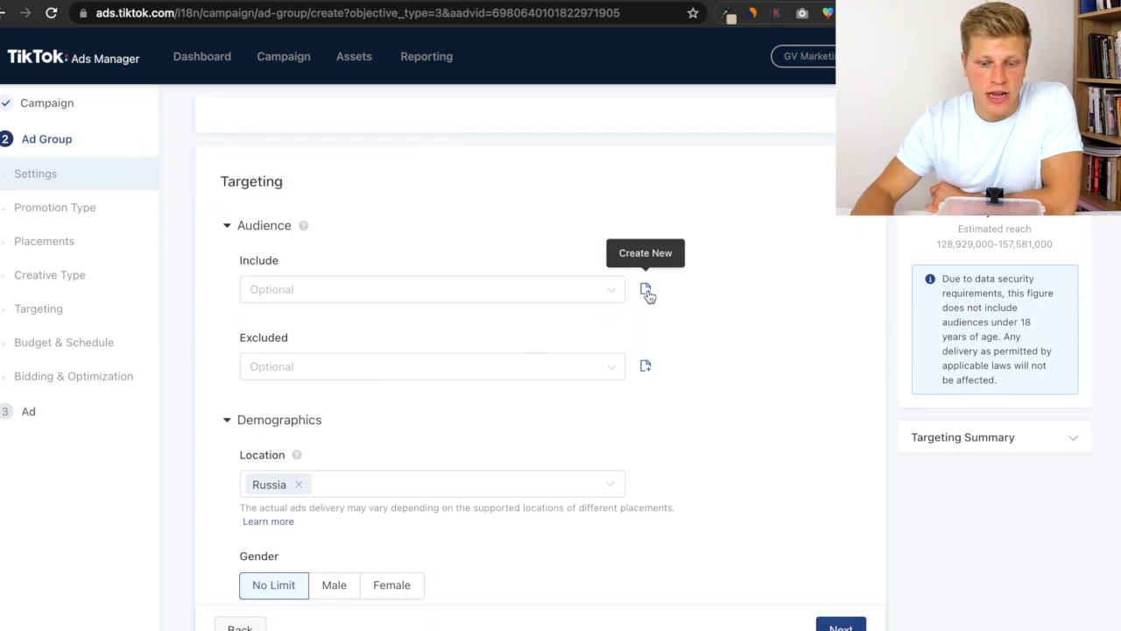
left_click(228, 226)
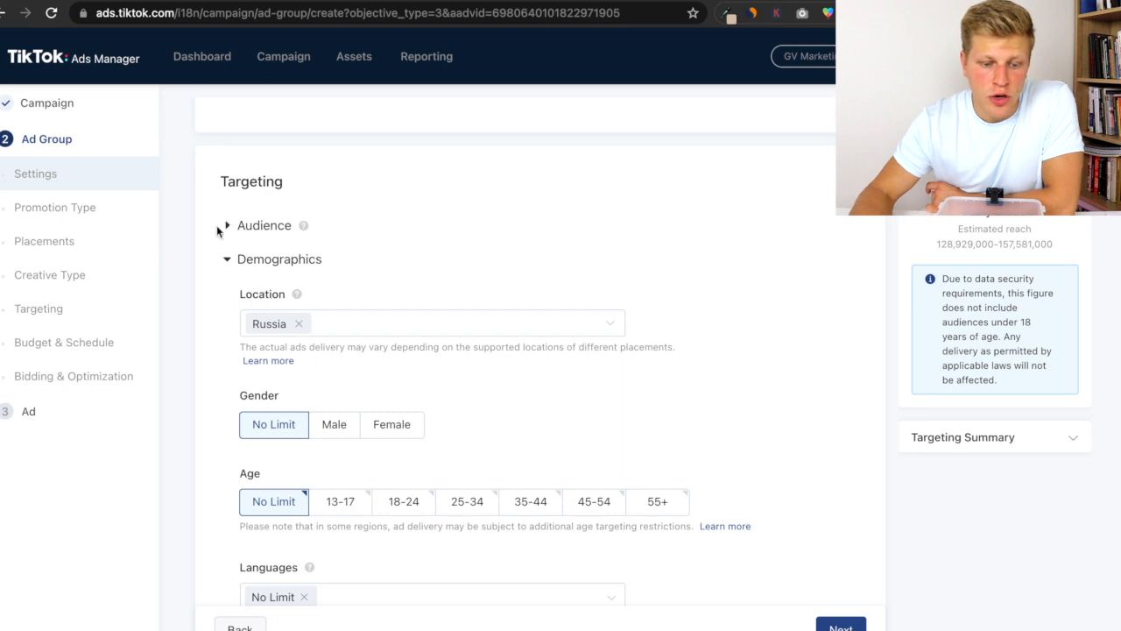
- Remove Russia from the target locations and browse the list of available countries
mouse_move(305, 219)
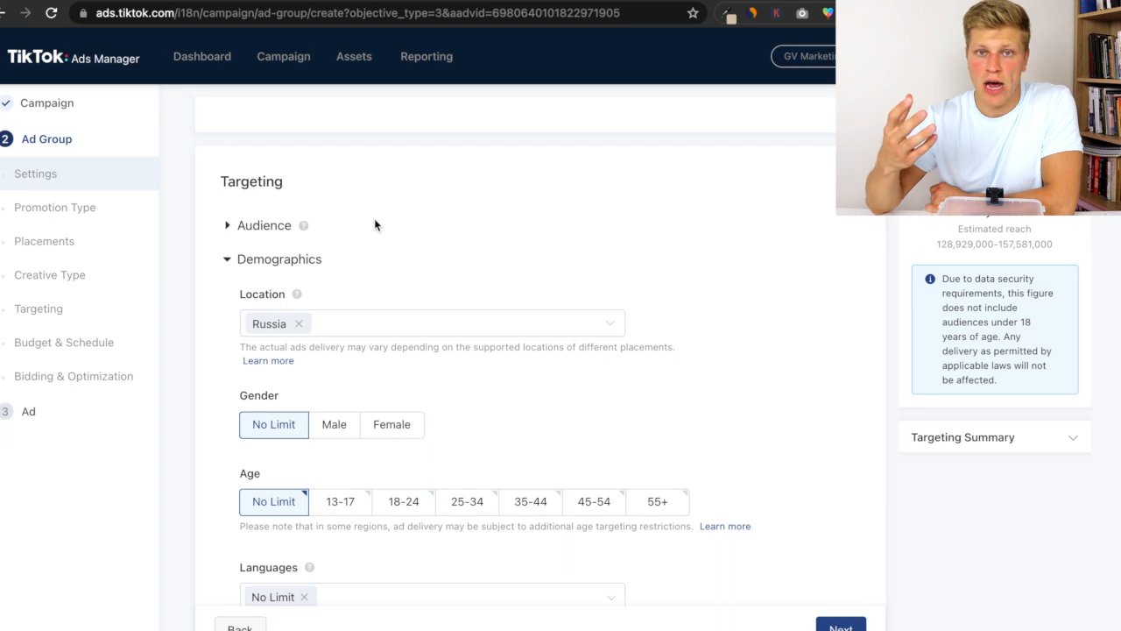
scroll(265, 290, "down", 1)
scroll(265, 289, "down", 2)
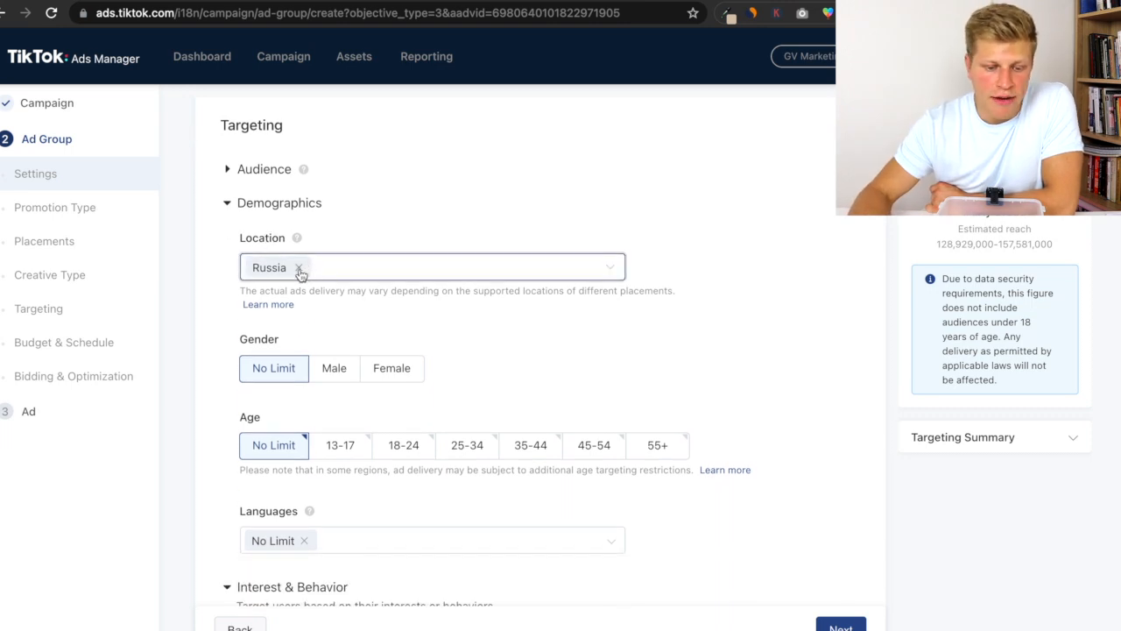
left_click(300, 268)
left_click(322, 271)
scroll(346, 404, "down", 1)
scroll(346, 404, "up", 1)
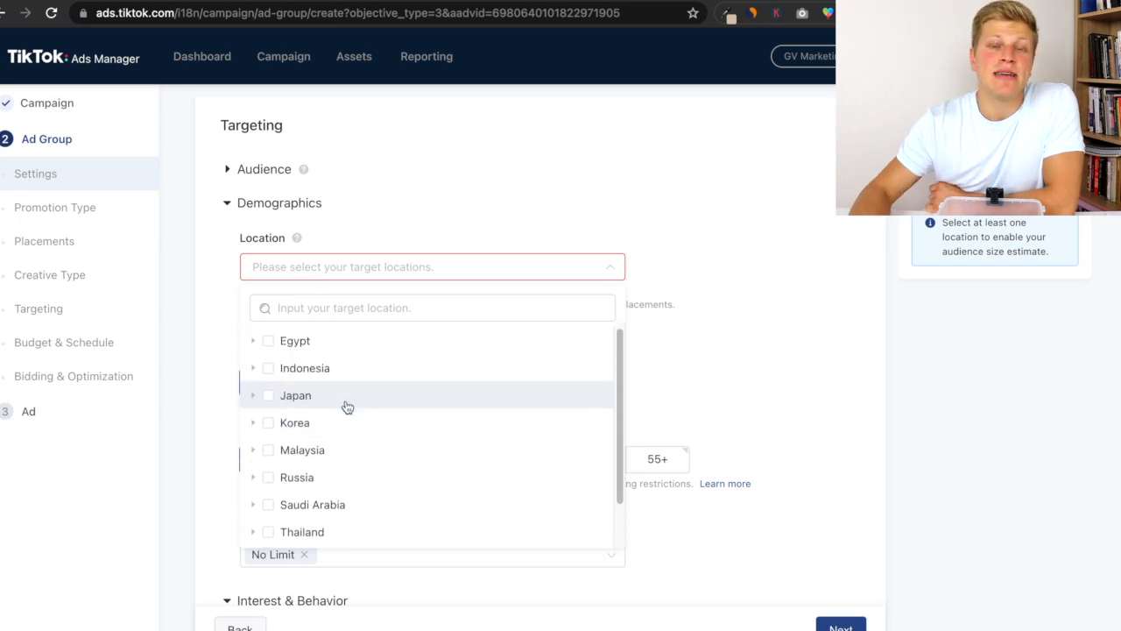
scroll(313, 383, "down", 1)
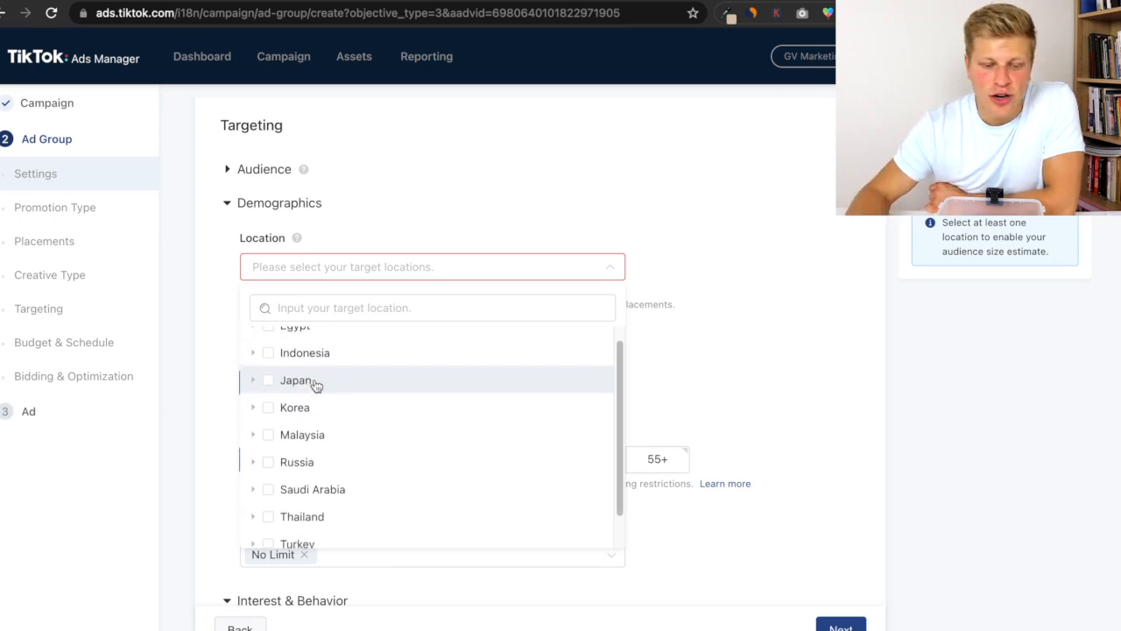
scroll(313, 383, "up", 1)
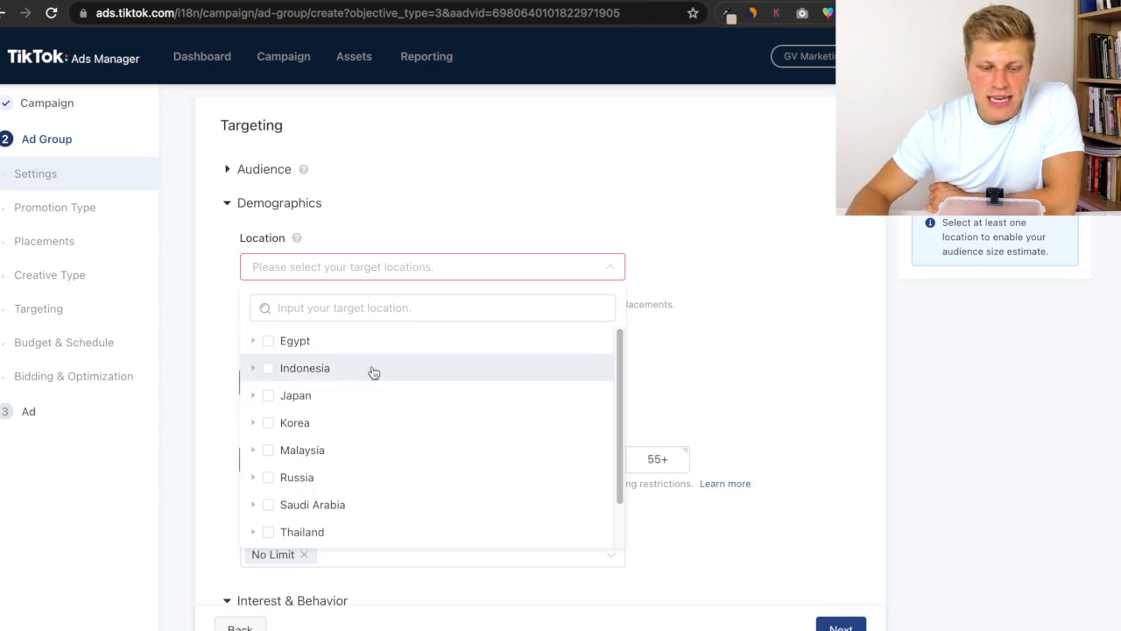
scroll(439, 432, "down", 2)
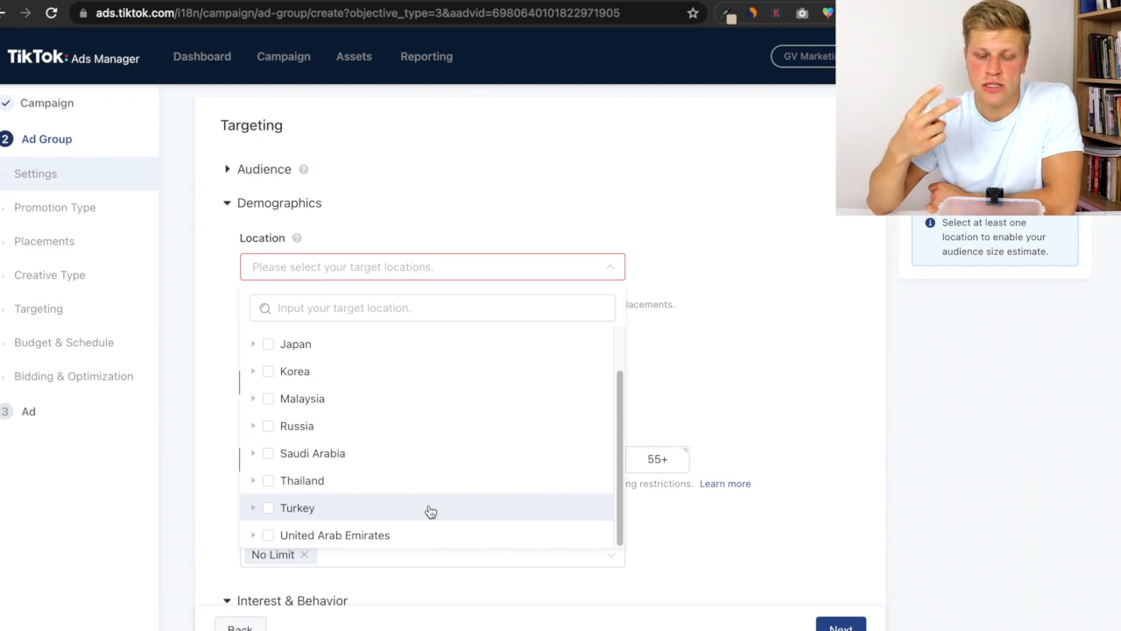
left_click(746, 362)
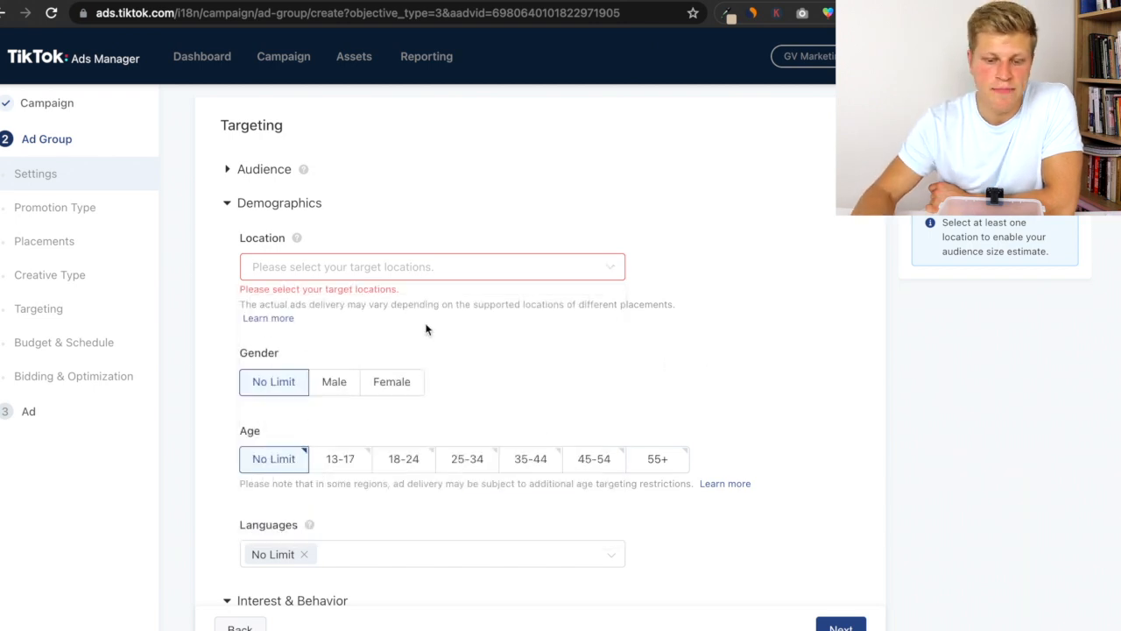
- Select Saudi Arabia and United Arab Emirates as the target locations
left_click(412, 270)
scroll(315, 483, "down", 2)
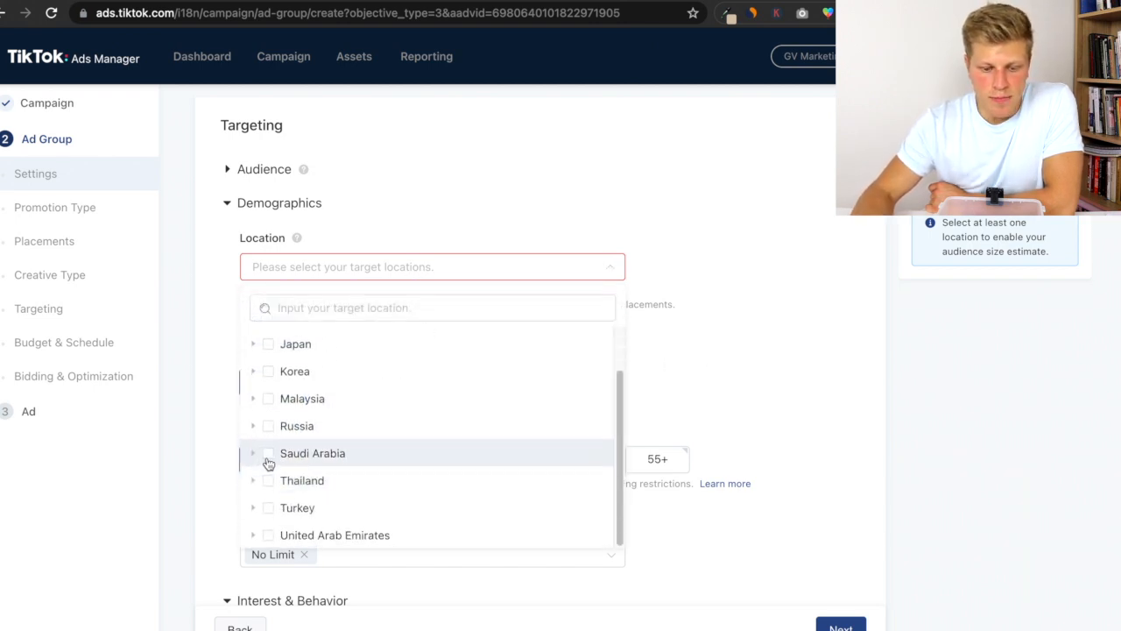
left_click(268, 455)
left_click(269, 535)
left_click(740, 354)
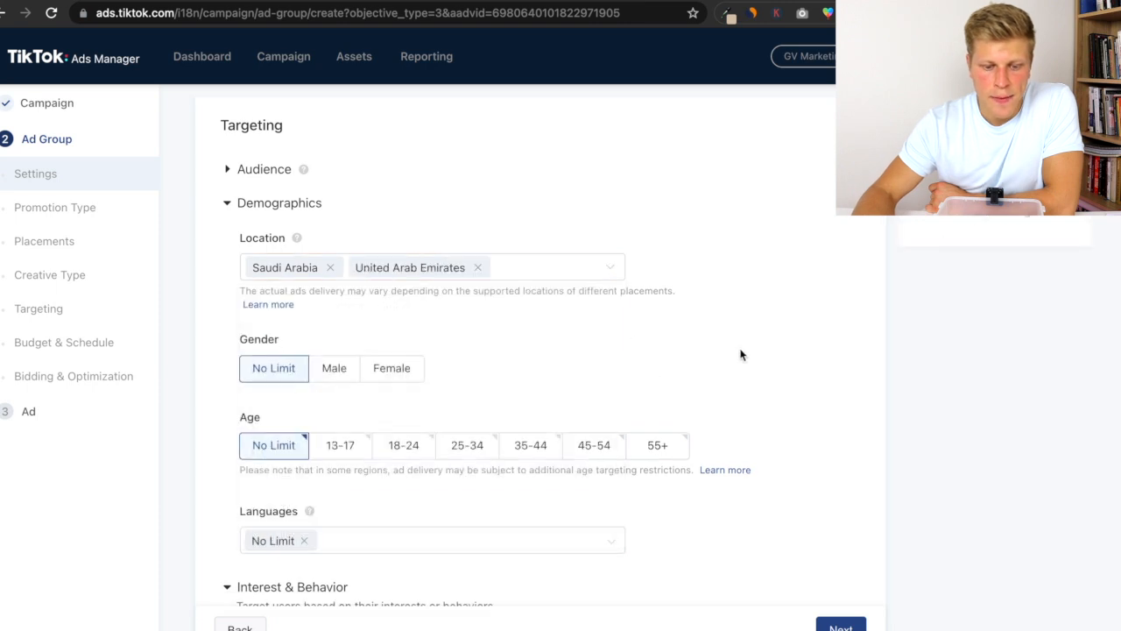
- Set the targeted gender to Female and the age groups to 18-24 and 25-34
left_click(287, 342)
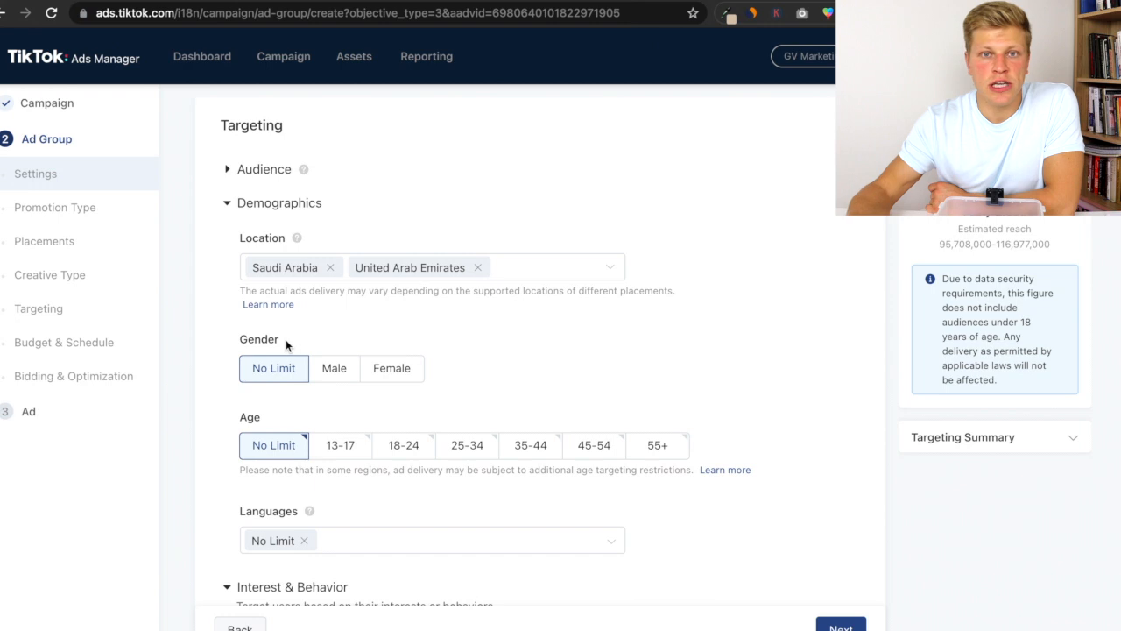
left_click(391, 370)
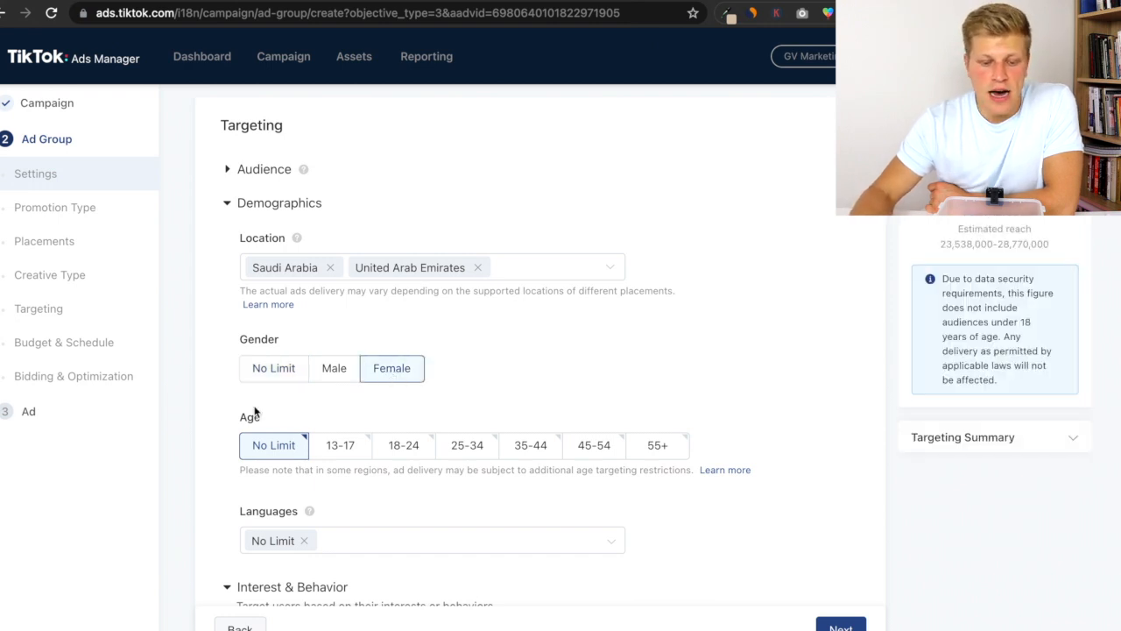
scroll(263, 415, "down", 1)
left_click(404, 428)
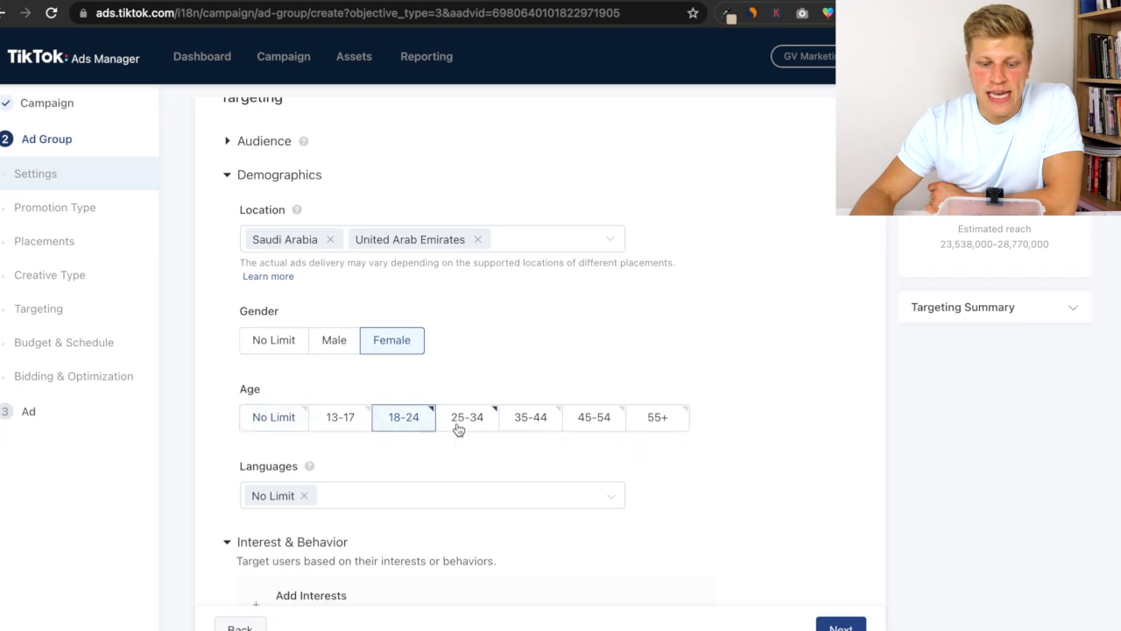
left_click(460, 427)
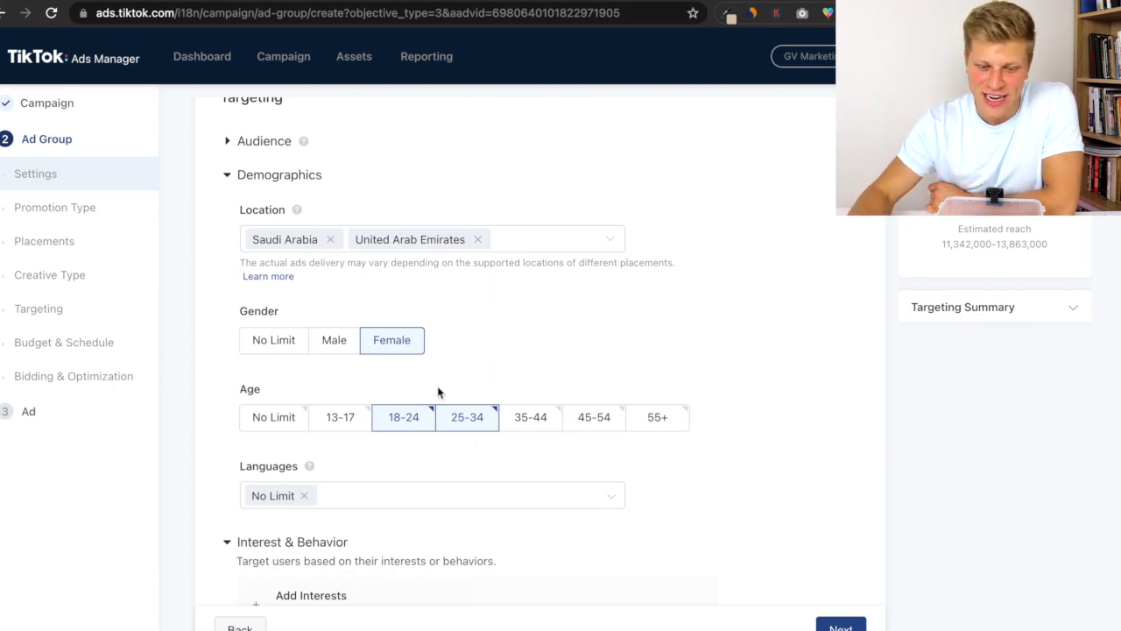
- Add an interest targeting group and open its video category list
scroll(440, 386, "down", 5)
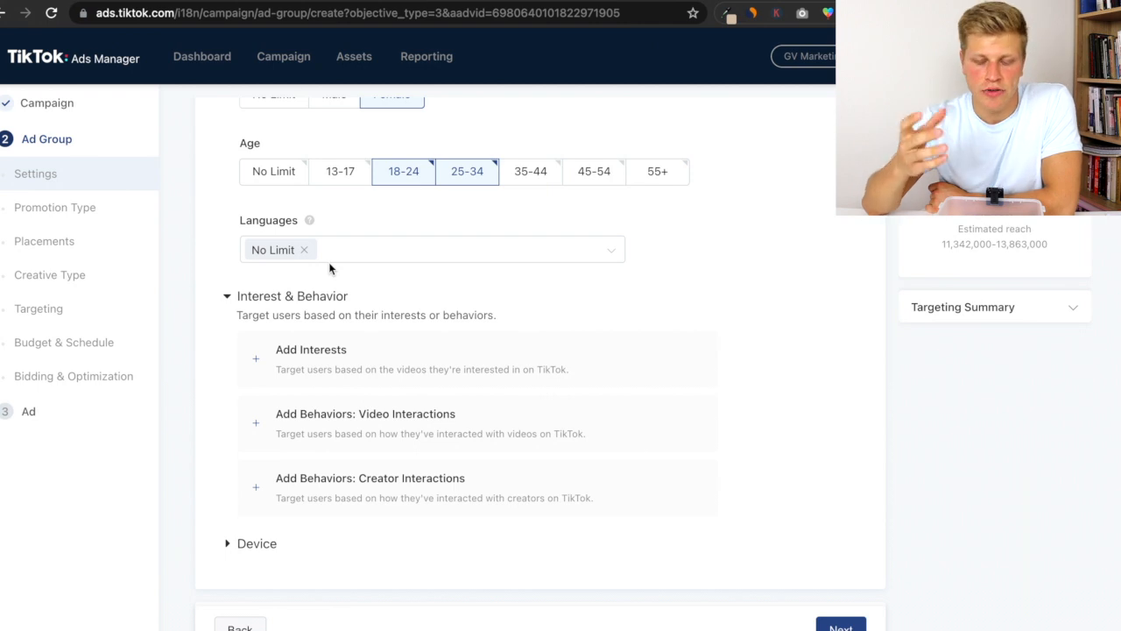
scroll(333, 263, "down", 1)
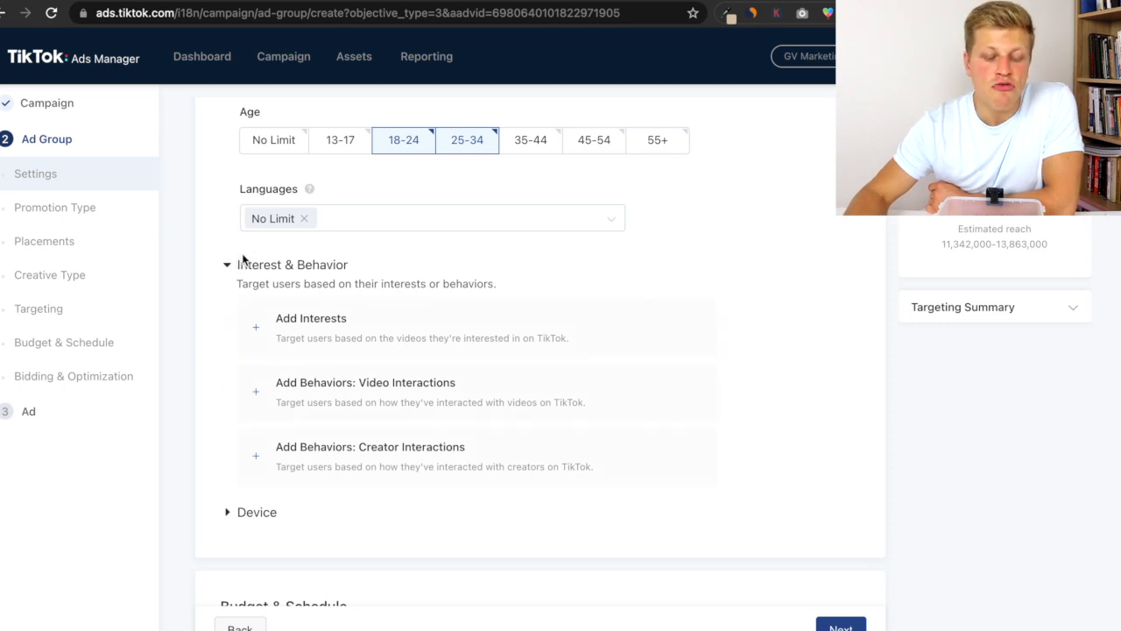
scroll(245, 260, "down", 2)
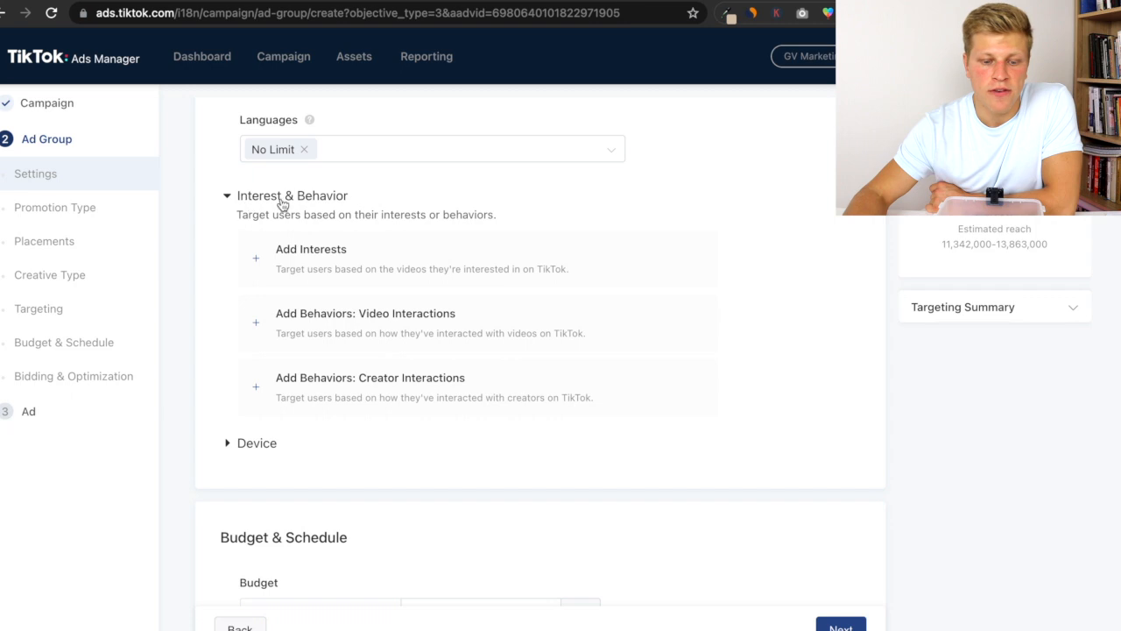
left_click(353, 274)
left_click(358, 346)
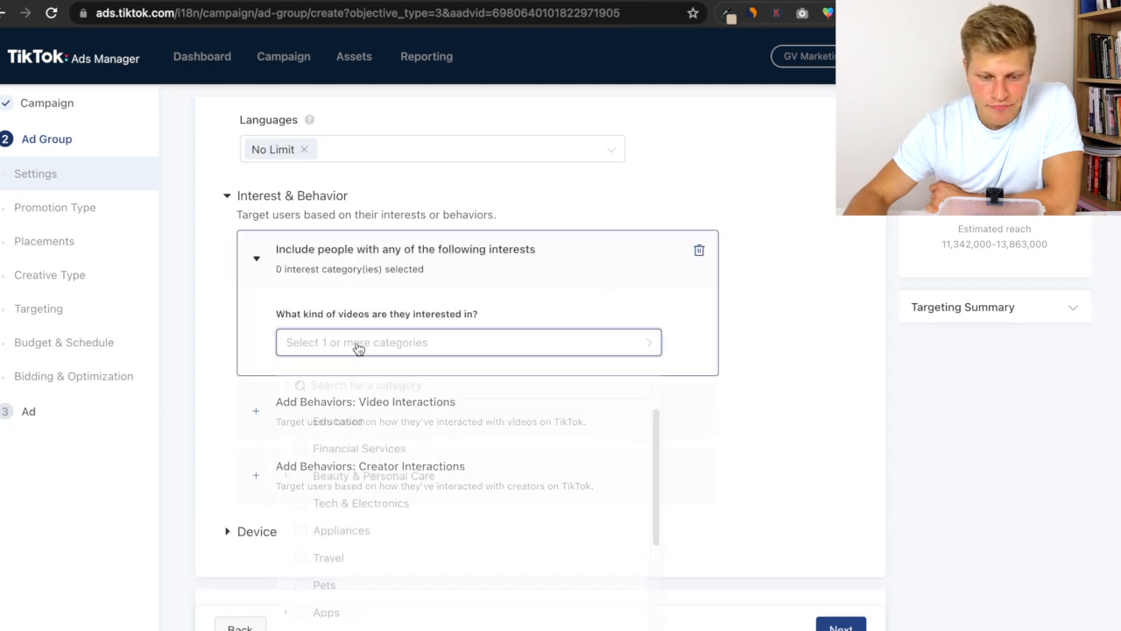
- Browse the interest categories, expanding News & Entertainment, then close the list without selecting
scroll(407, 418, "down", 1)
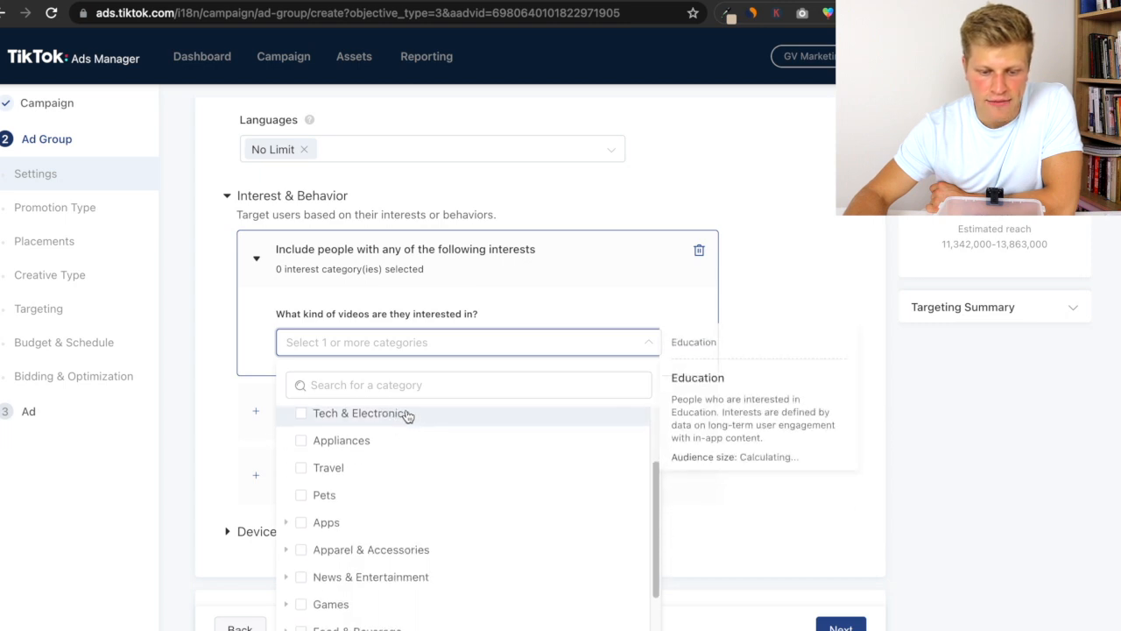
scroll(407, 416, "up", 1)
scroll(438, 321, "down", 1)
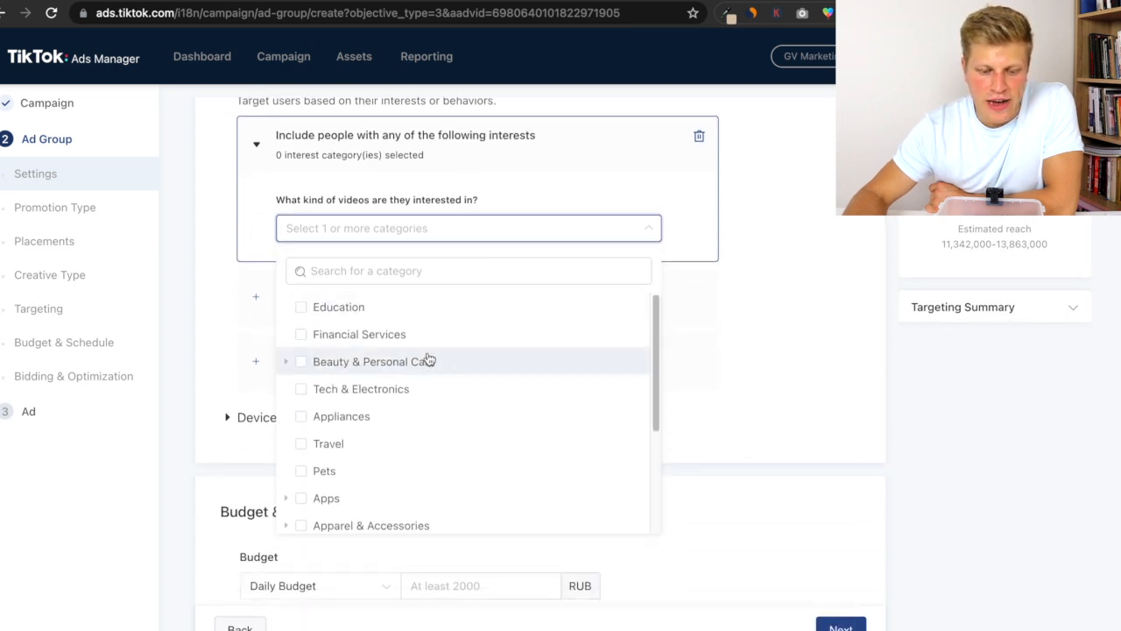
scroll(409, 383, "down", 1)
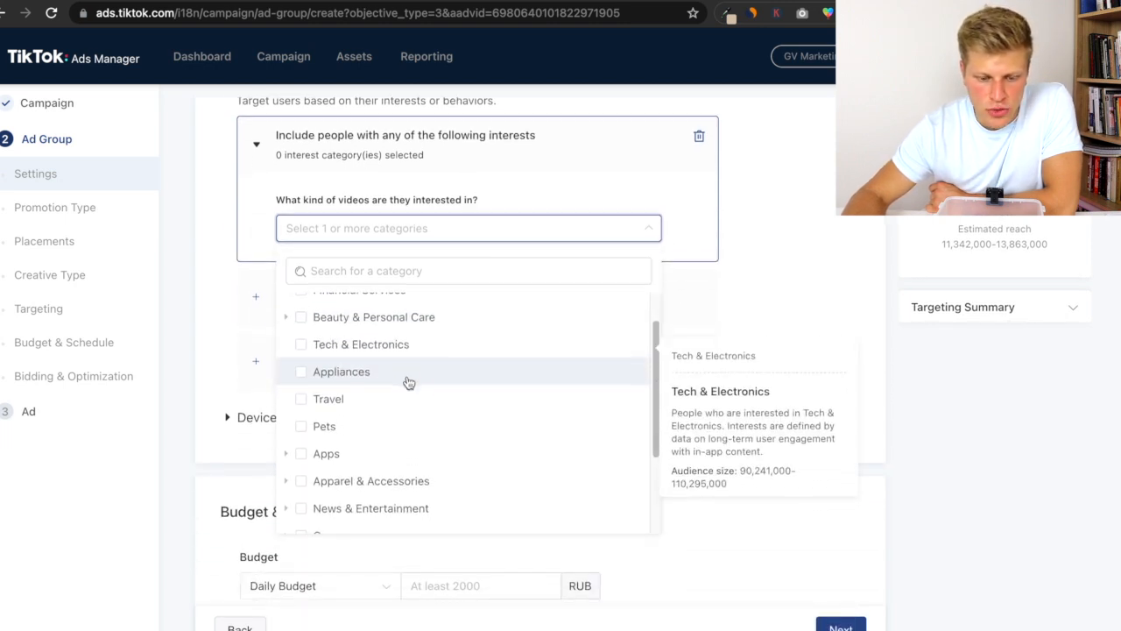
scroll(395, 388, "down", 3)
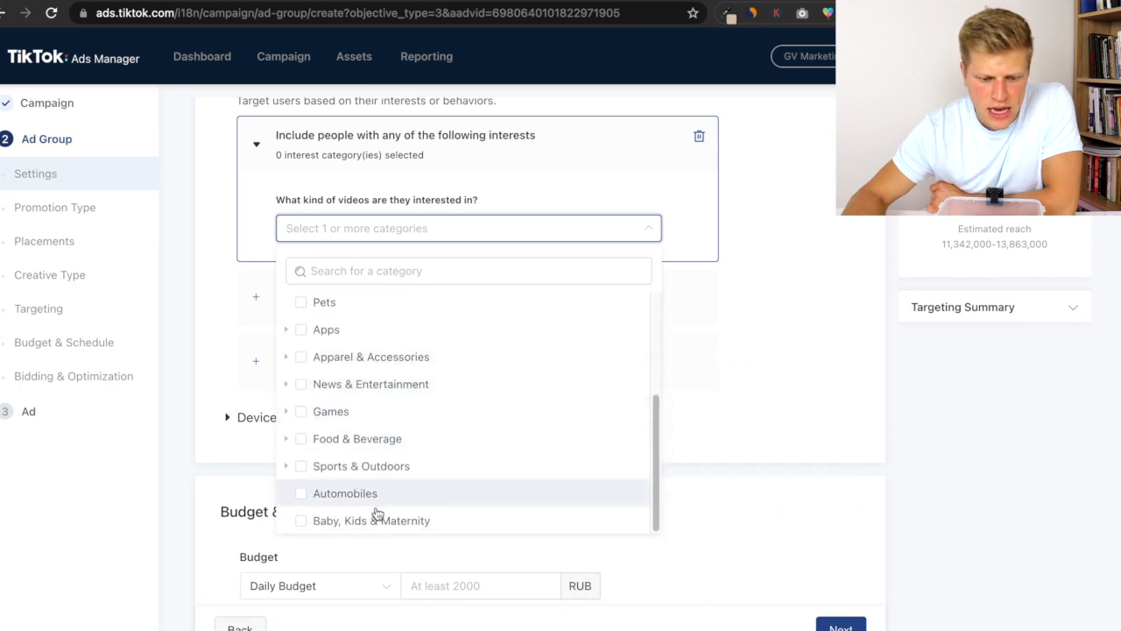
scroll(361, 385, "up", 4)
scroll(359, 387, "down", 4)
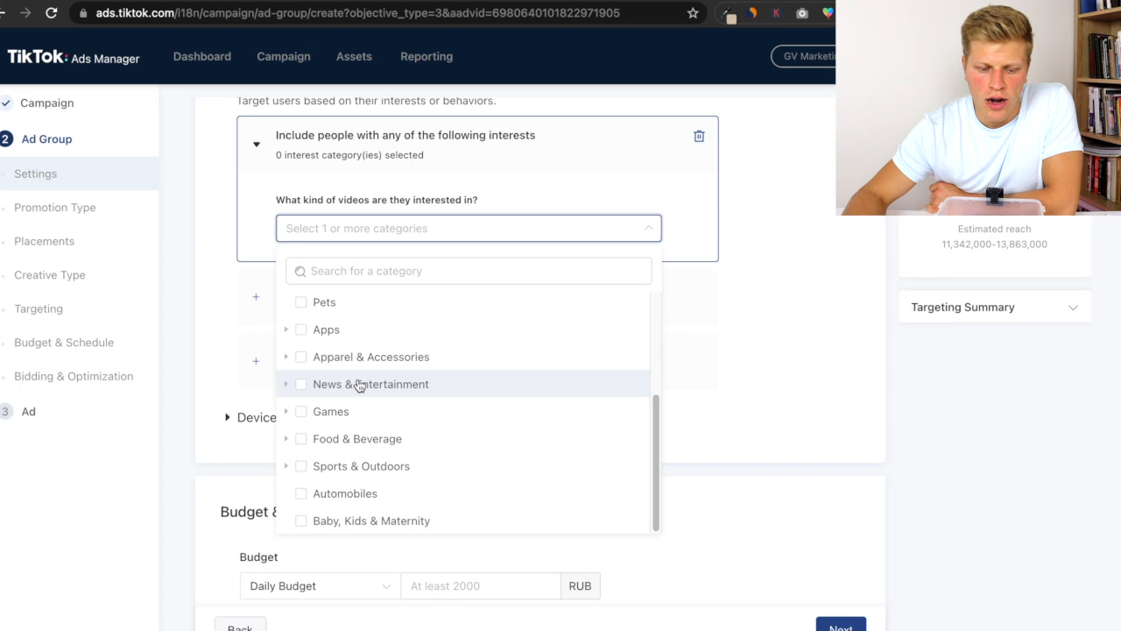
mouse_move(352, 399)
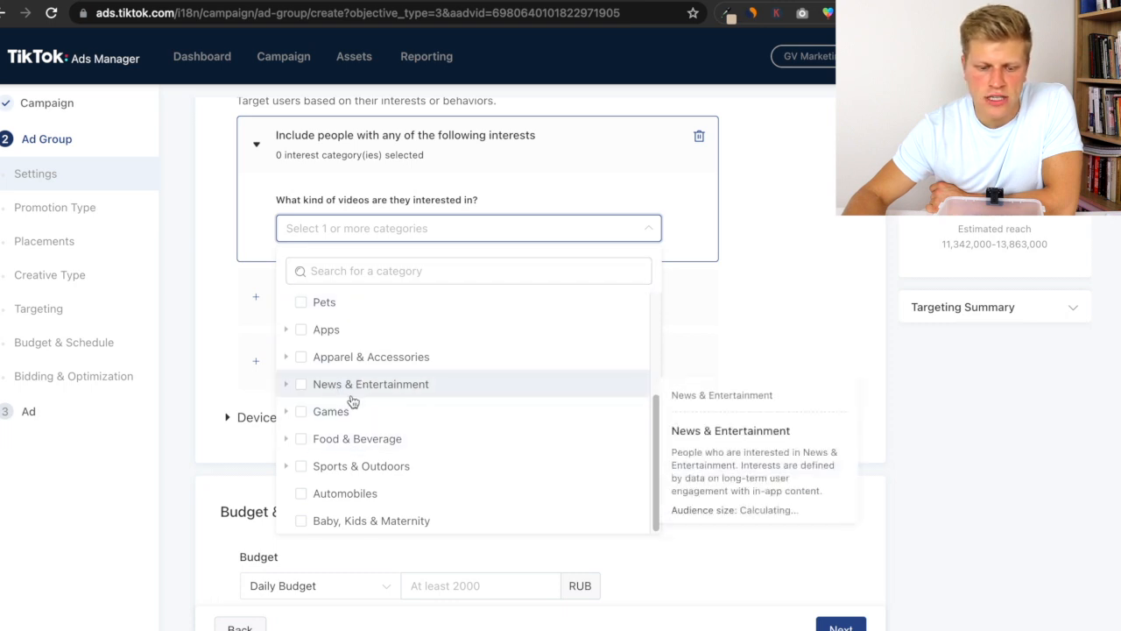
left_click(285, 386)
scroll(333, 399, "down", 1)
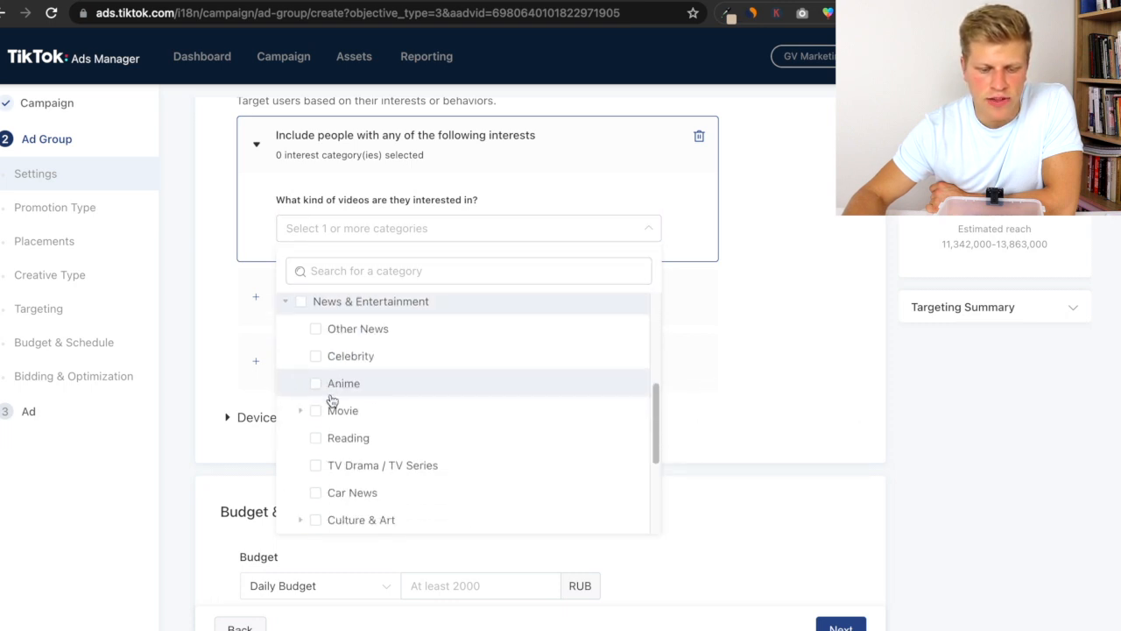
scroll(370, 350, "down", 1)
scroll(367, 382, "up", 2)
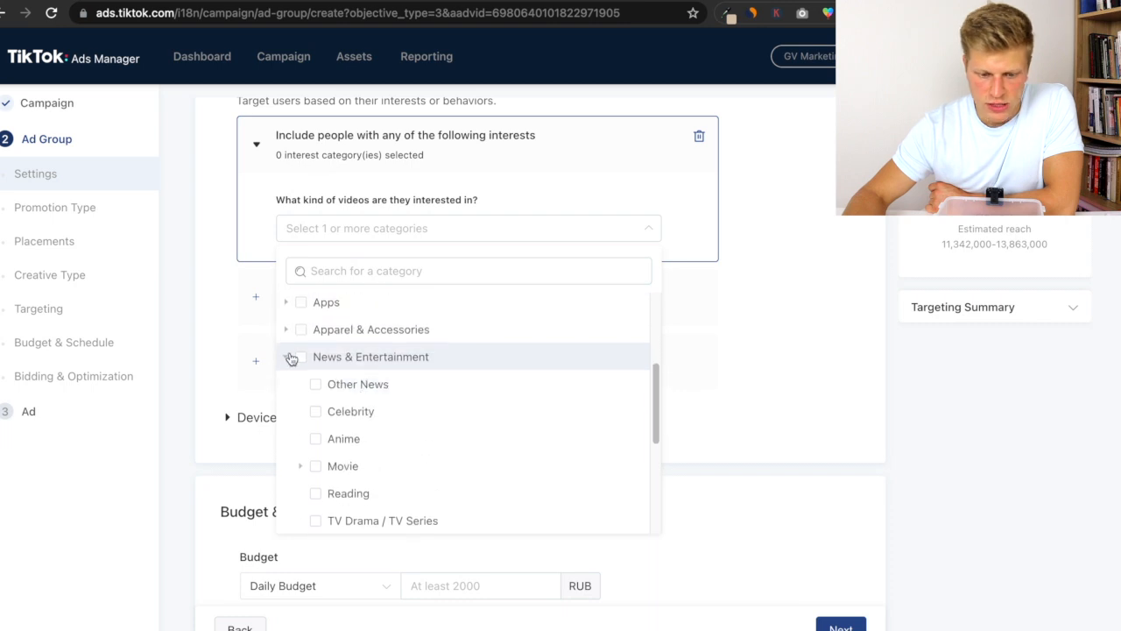
left_click(287, 359)
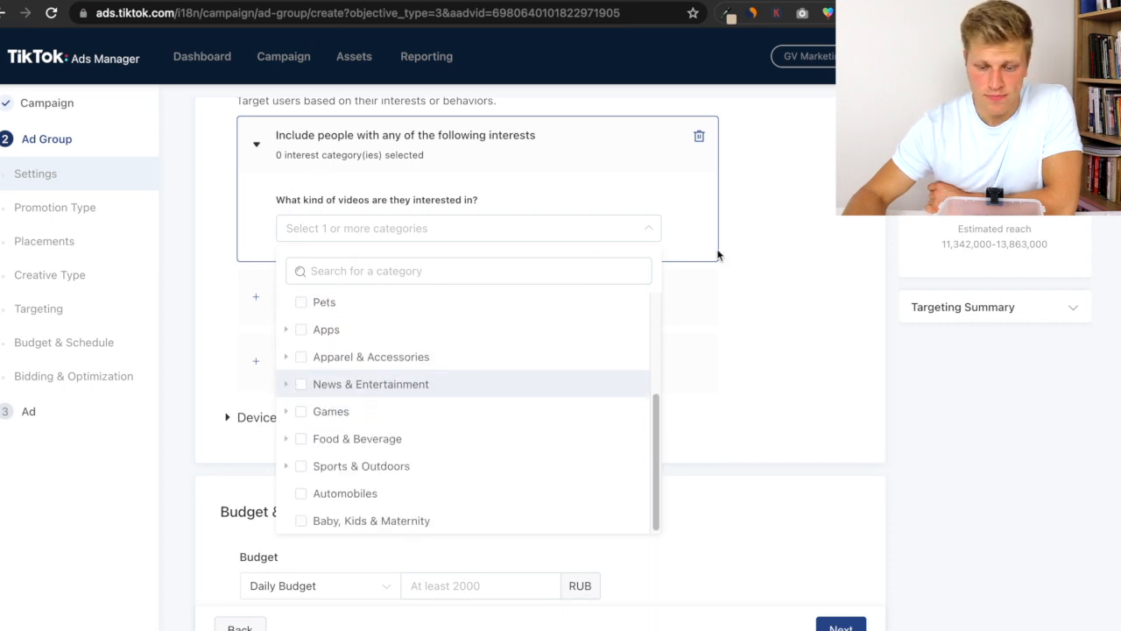
left_click(649, 227)
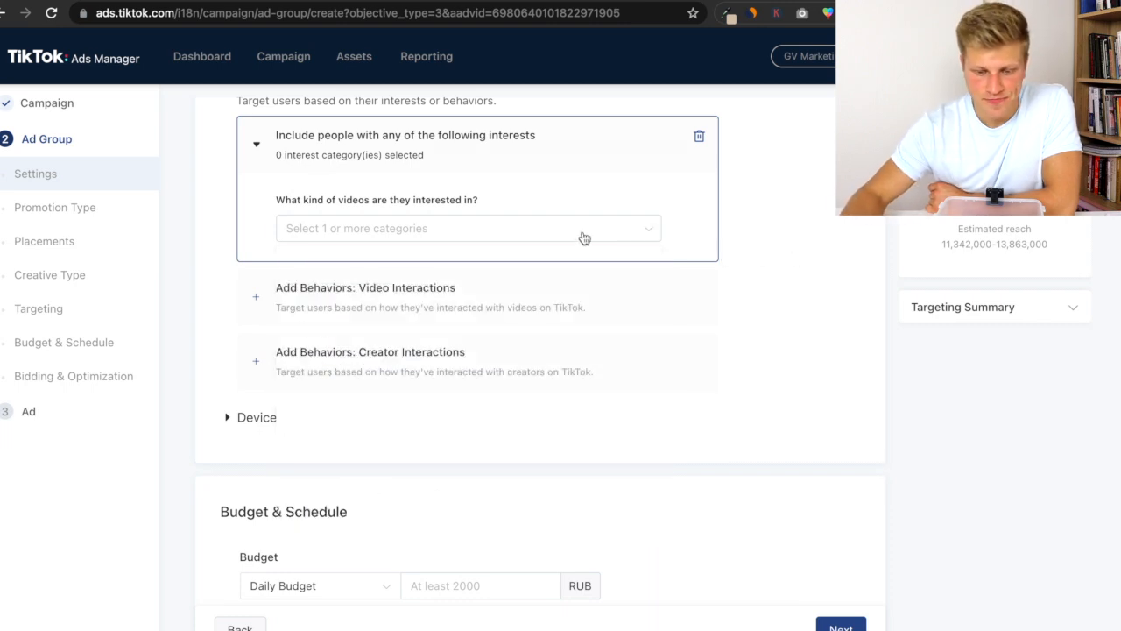
- Add a video interactions behavior group and tick Watched to End, Liked, Commented and Shared
left_click(308, 311)
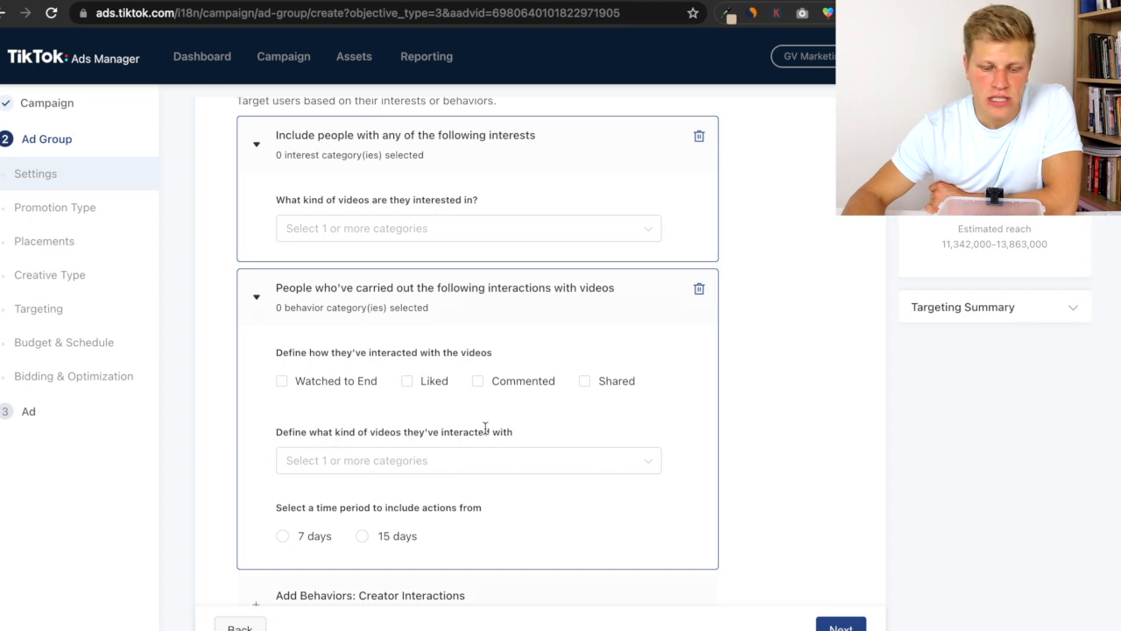
scroll(452, 408, "down", 1)
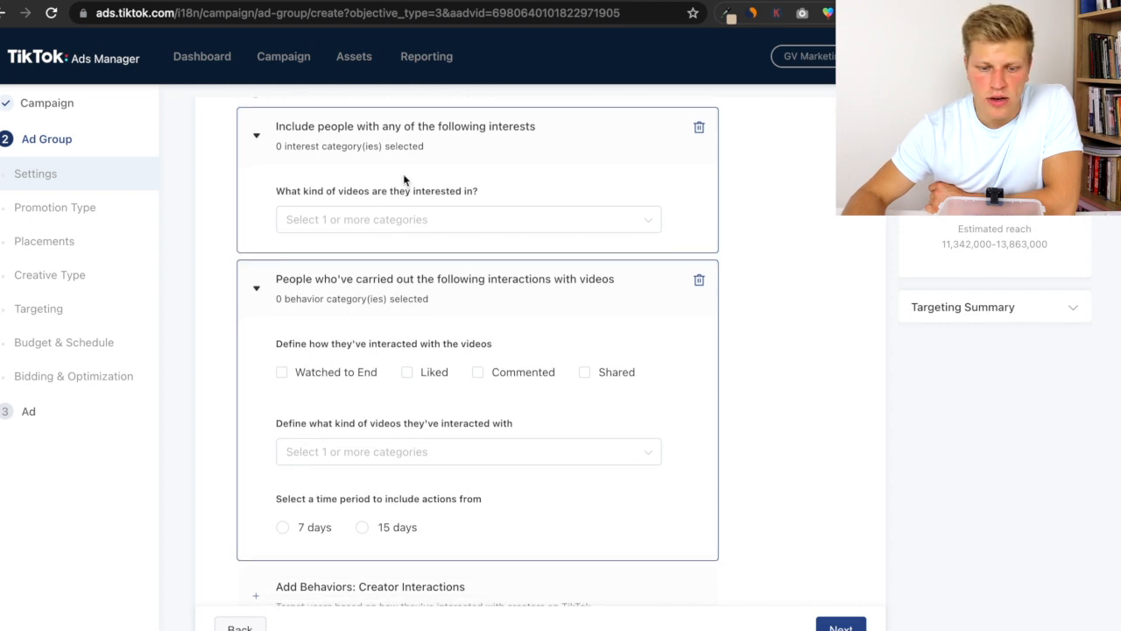
left_click_drag(325, 191, 449, 196)
left_click_drag(309, 423, 506, 419)
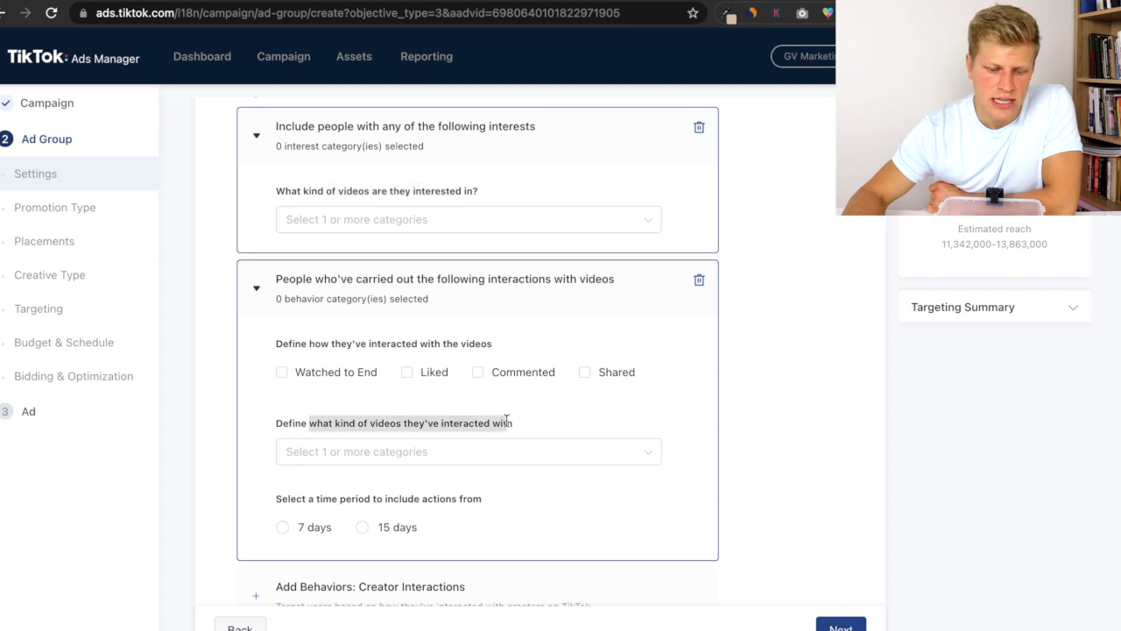
scroll(372, 438, "down", 1)
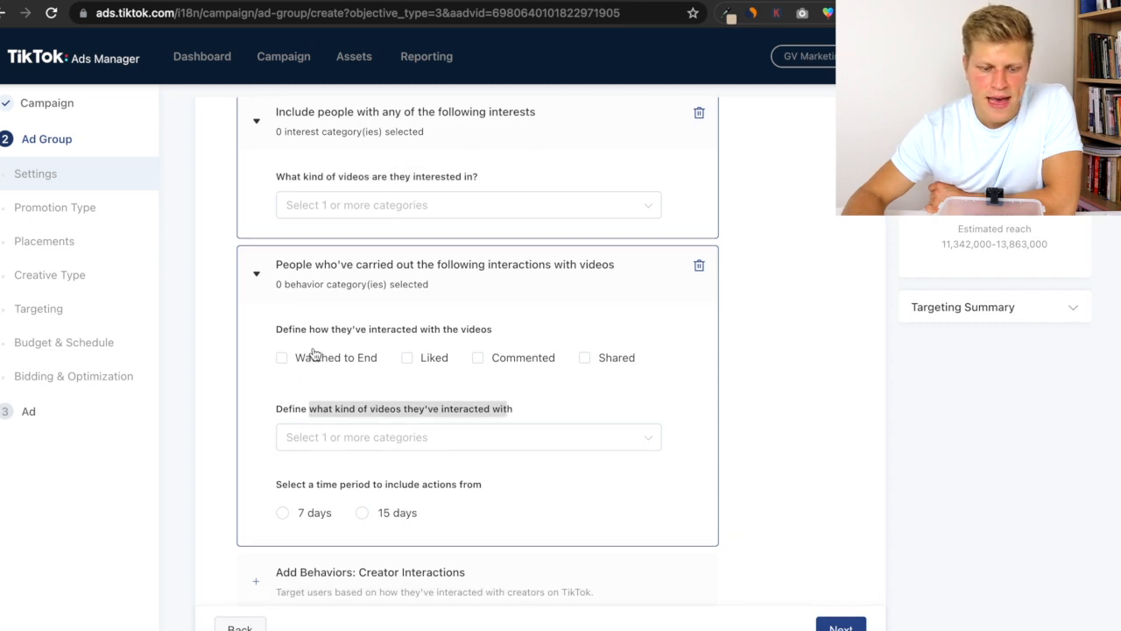
left_click_drag(308, 329, 458, 327)
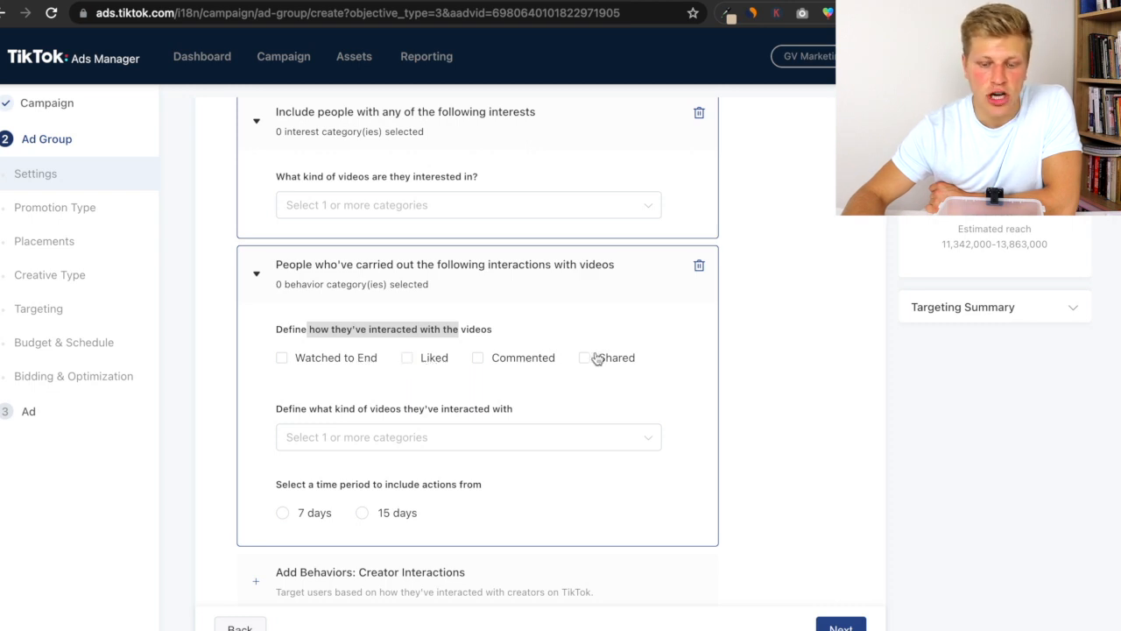
scroll(441, 341, "down", 1)
scroll(421, 420, "down", 1)
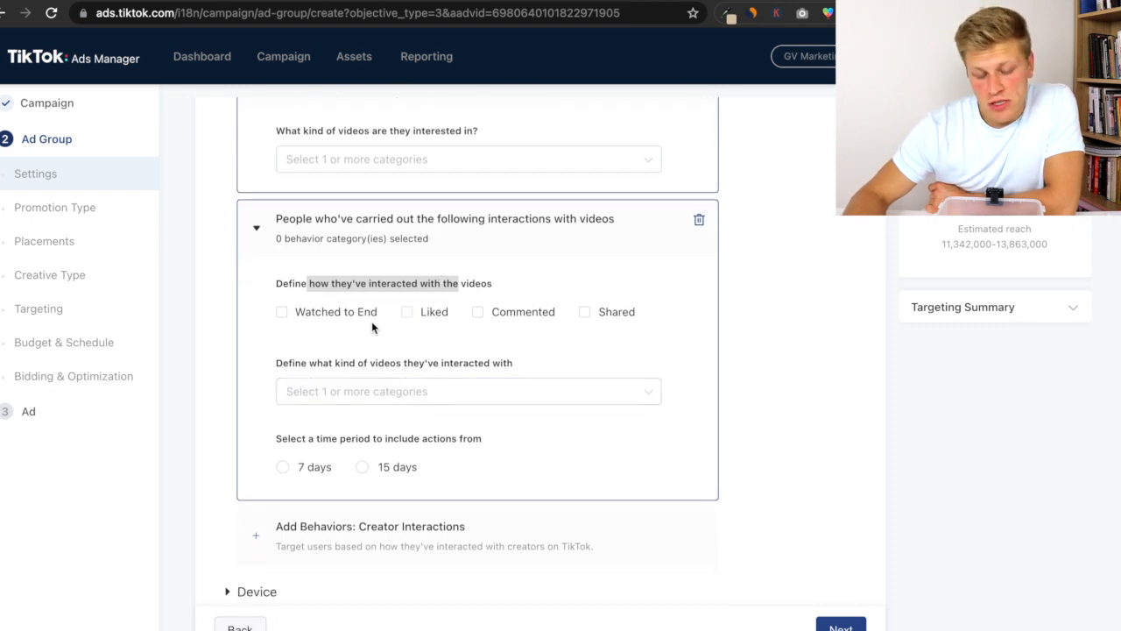
left_click(336, 313)
left_click(442, 317)
left_click(521, 317)
left_click(592, 322)
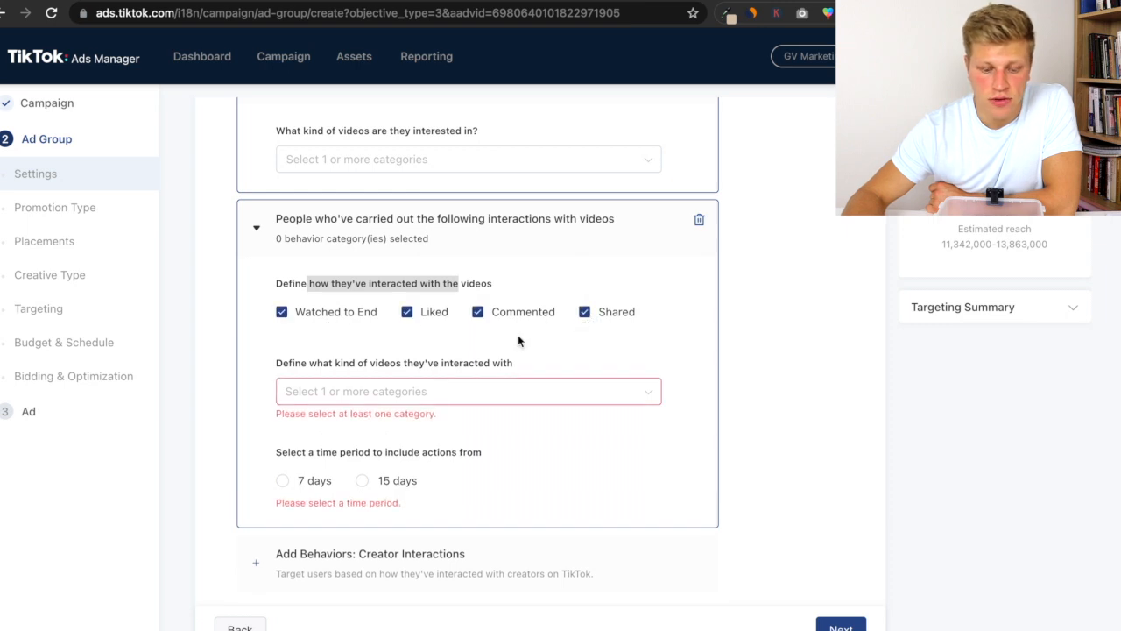
- Browse the video interaction categories, expanding Family & Relationships, Entertainment, Auto & Vehicles and Lifestyle, then close the list
left_click(380, 394)
mouse_move(454, 309)
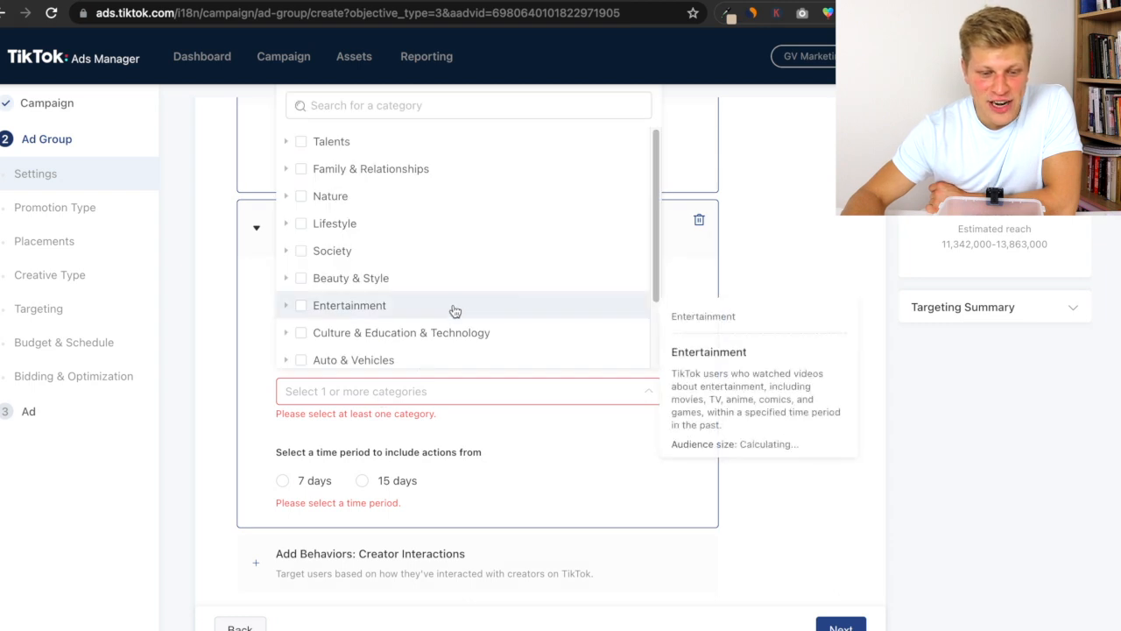
left_click(287, 170)
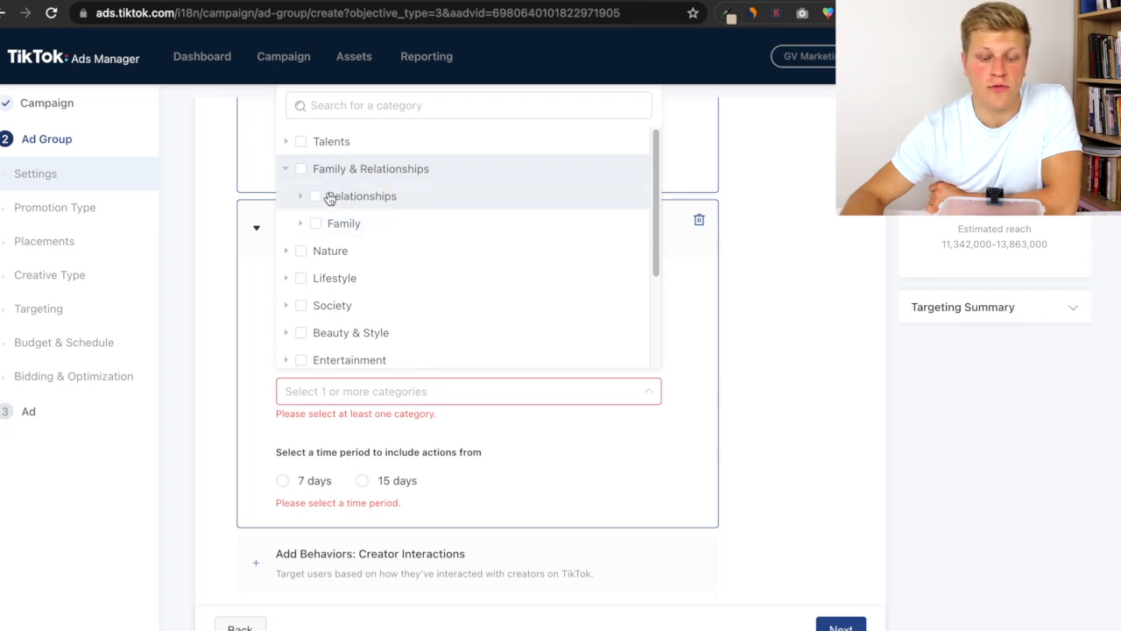
left_click(287, 172)
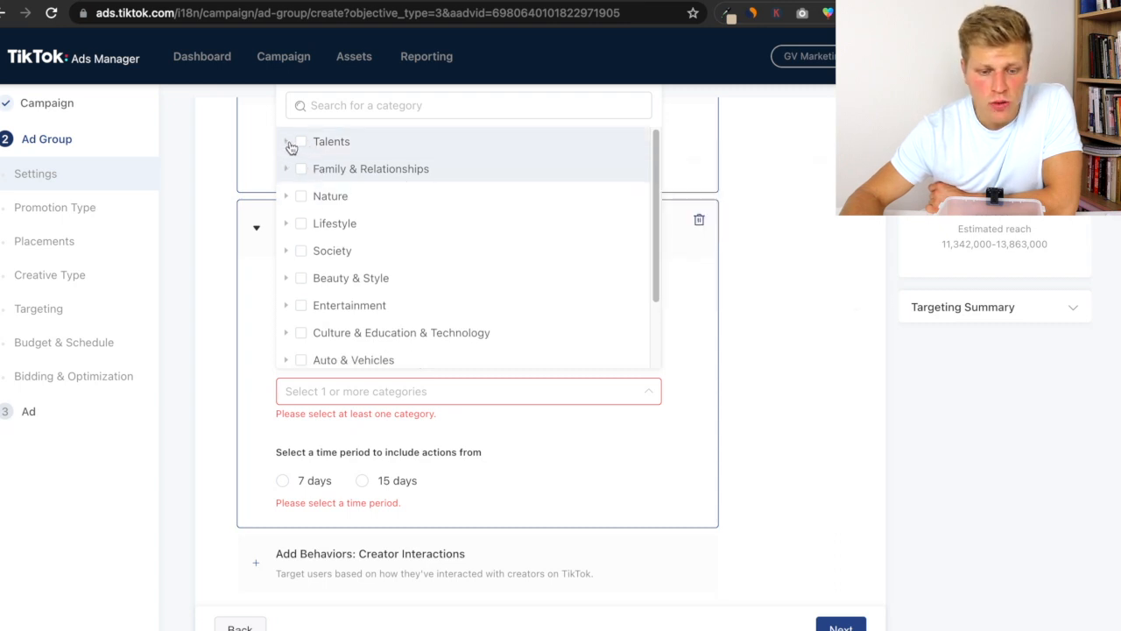
scroll(368, 240, "down", 2)
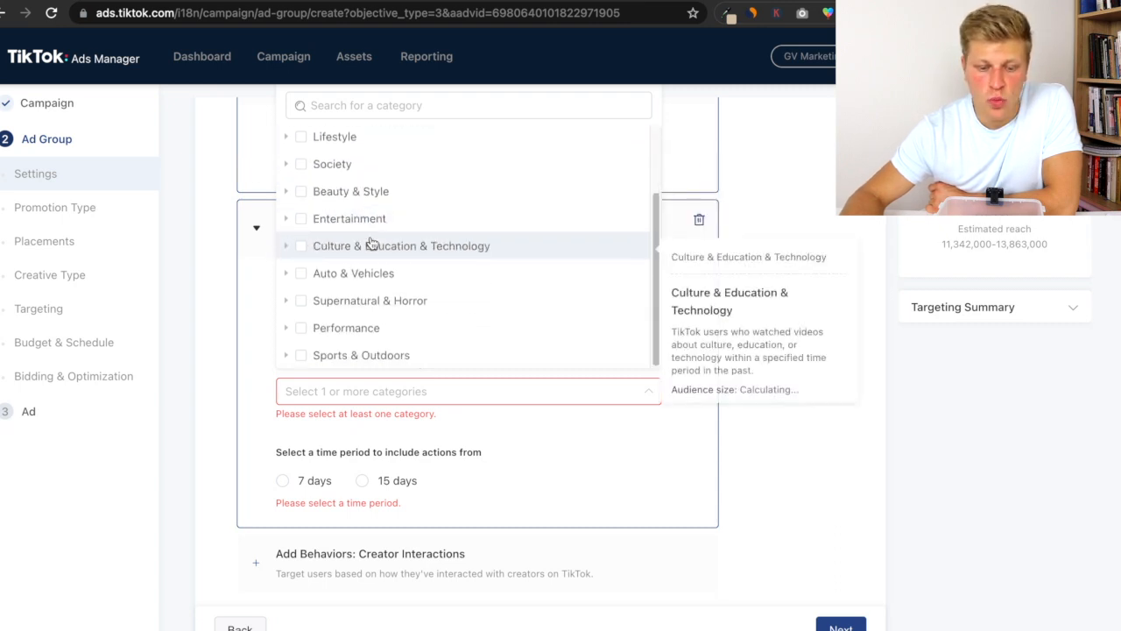
scroll(350, 223, "up", 2)
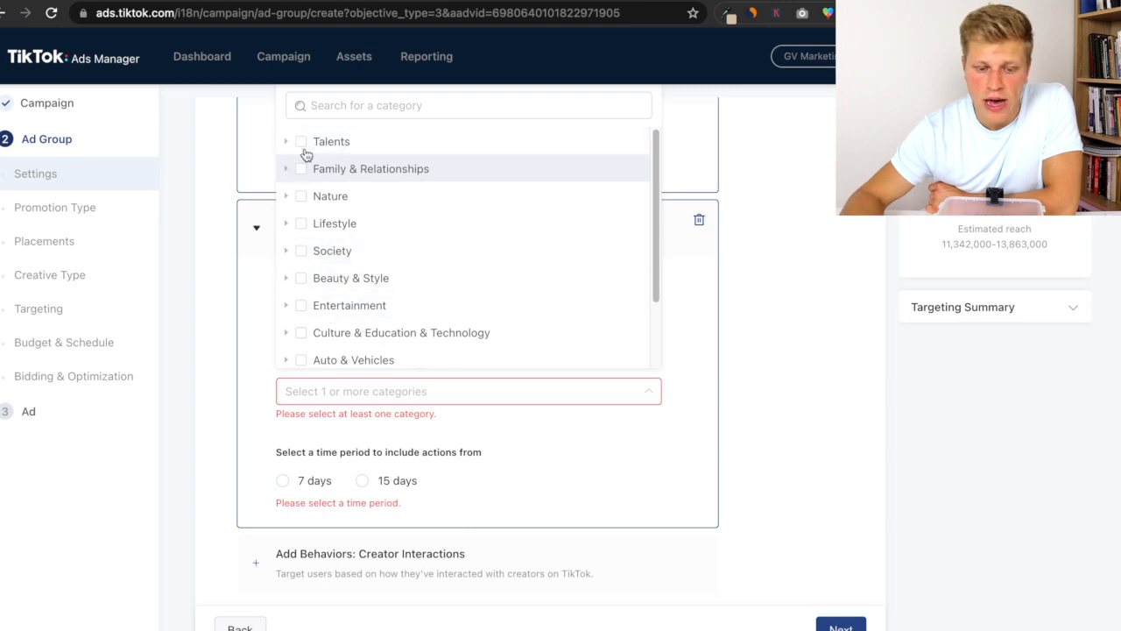
scroll(316, 223, "down", 2)
left_click(287, 220)
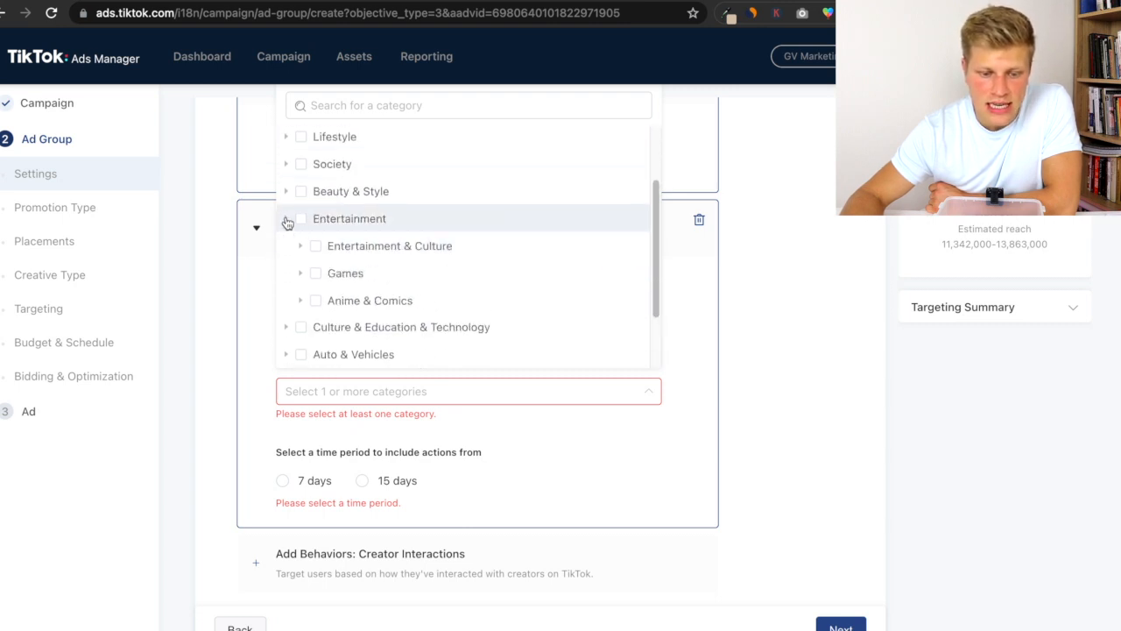
scroll(284, 329, "down", 2)
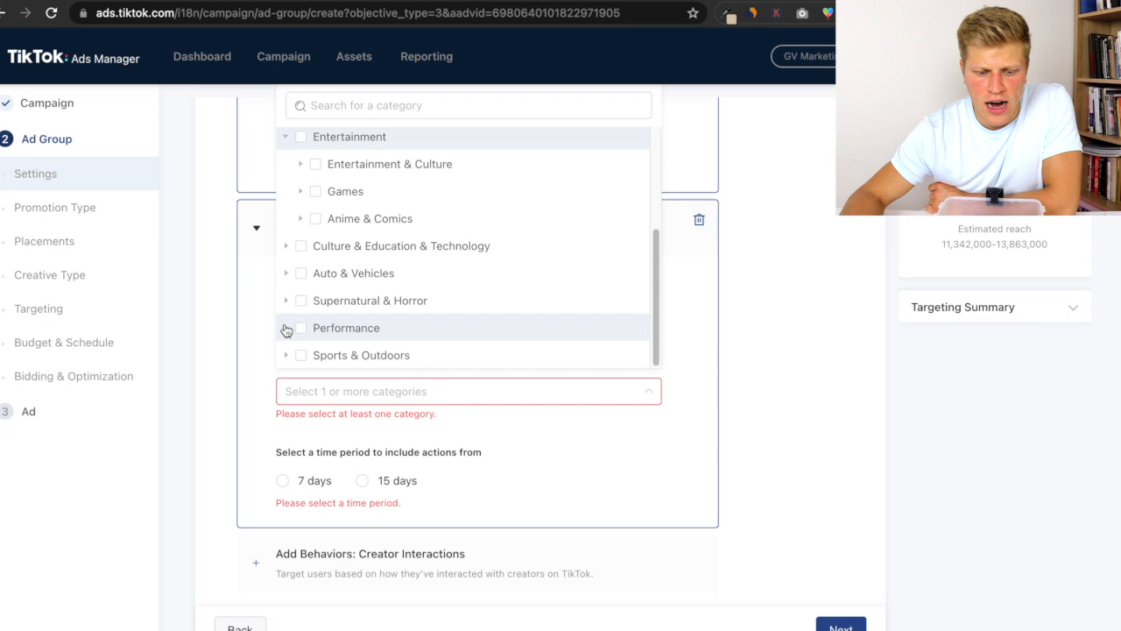
left_click(286, 282)
scroll(320, 296, "down", 1)
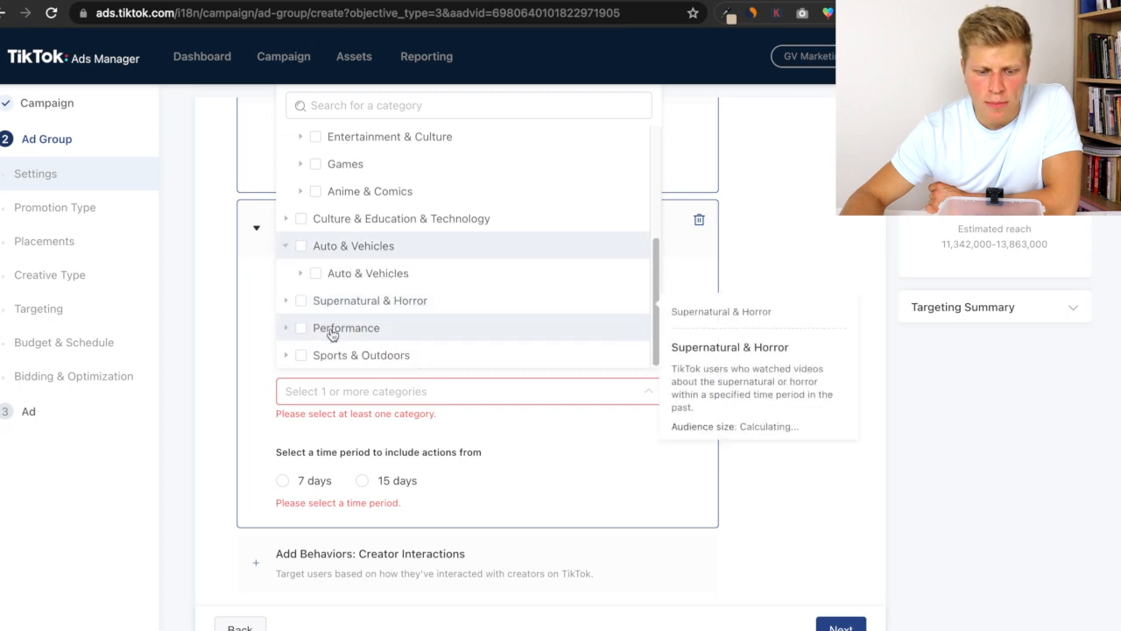
scroll(381, 235, "up", 5)
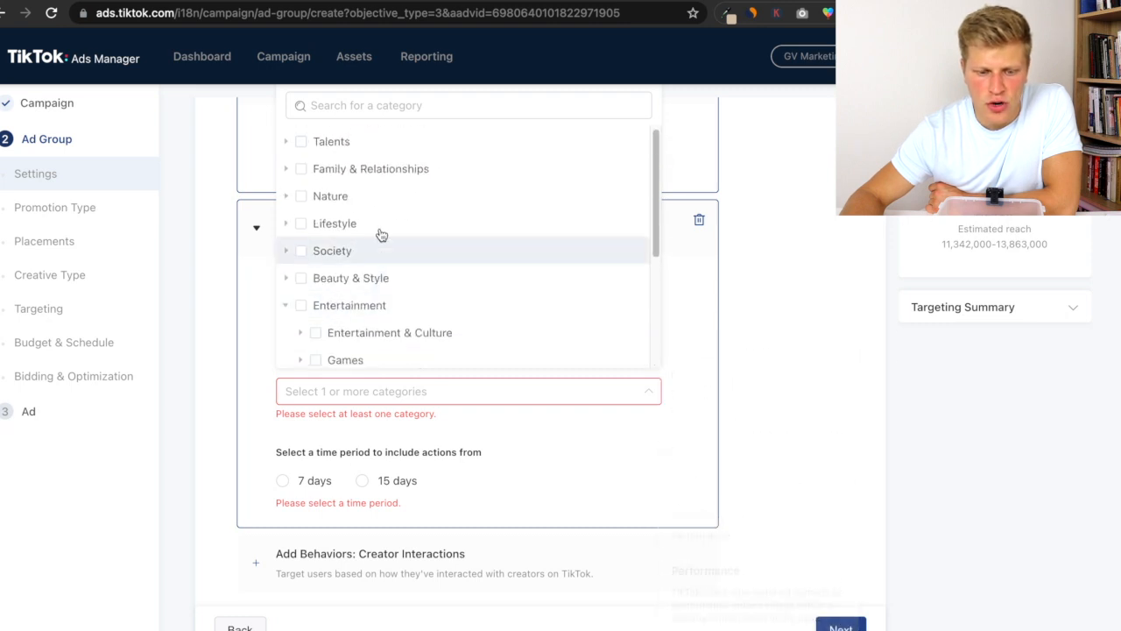
left_click(288, 227)
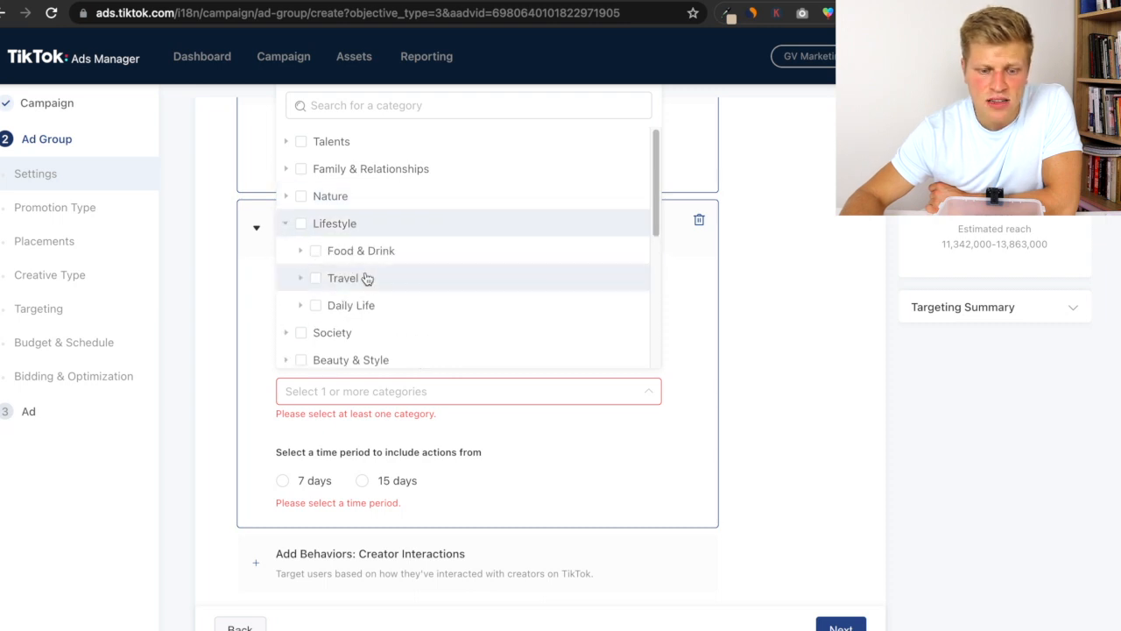
scroll(418, 311, "down", 5)
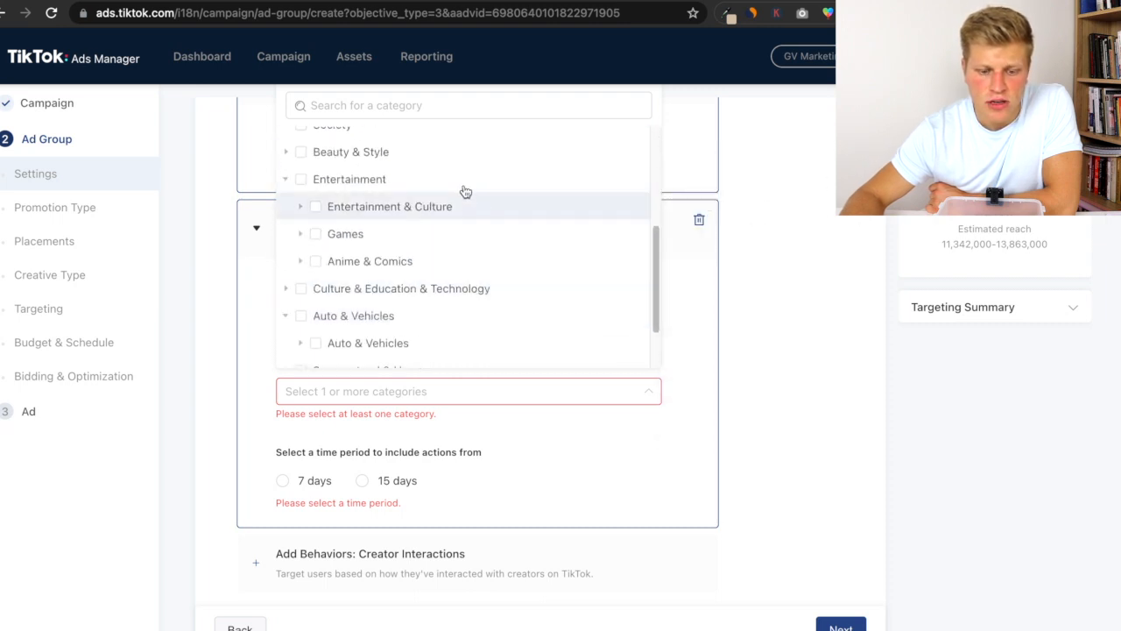
scroll(394, 272, "down", 2)
scroll(417, 265, "up", 6)
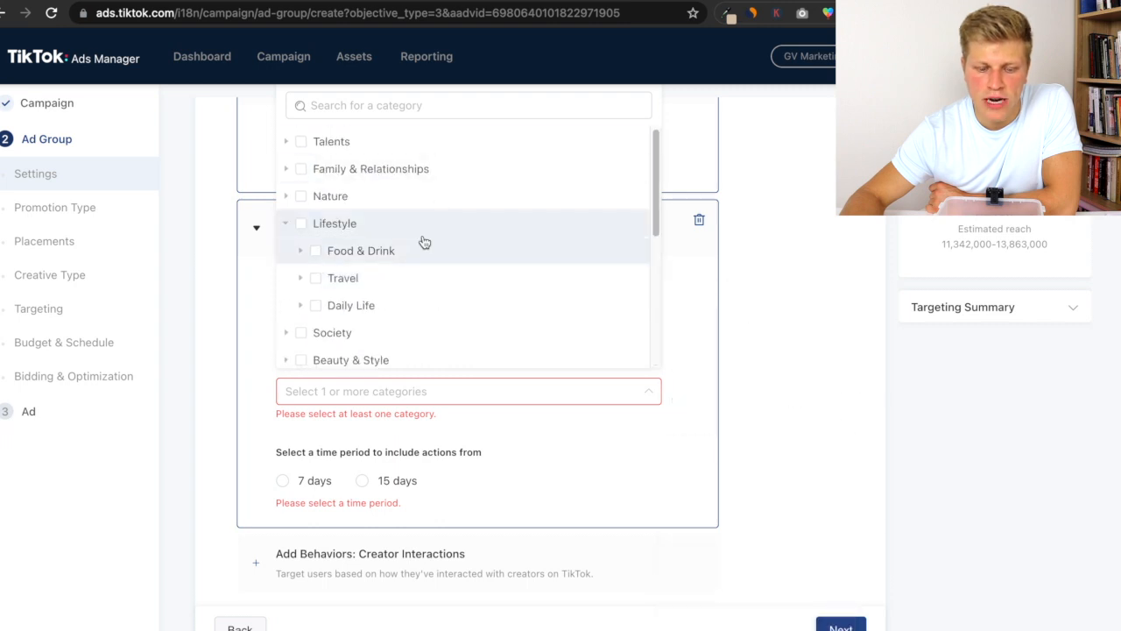
left_click(786, 270)
- Select Relationships under Family & Relationships as the kind of videos they've interacted with
scroll(490, 210, "up", 1)
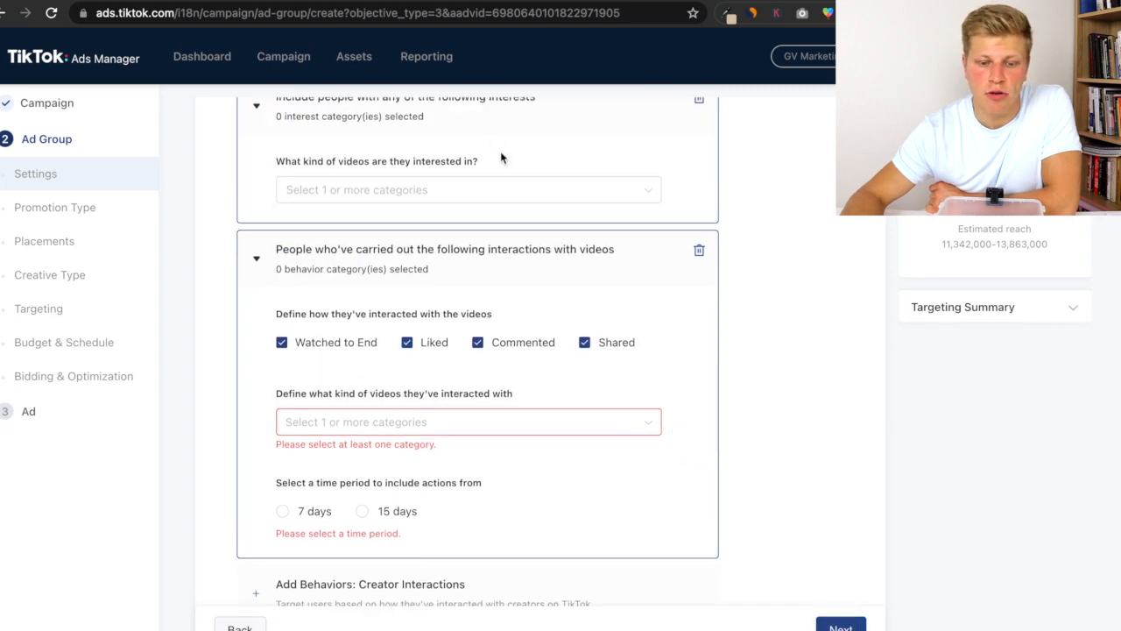
scroll(425, 260, "down", 3)
left_click(387, 305)
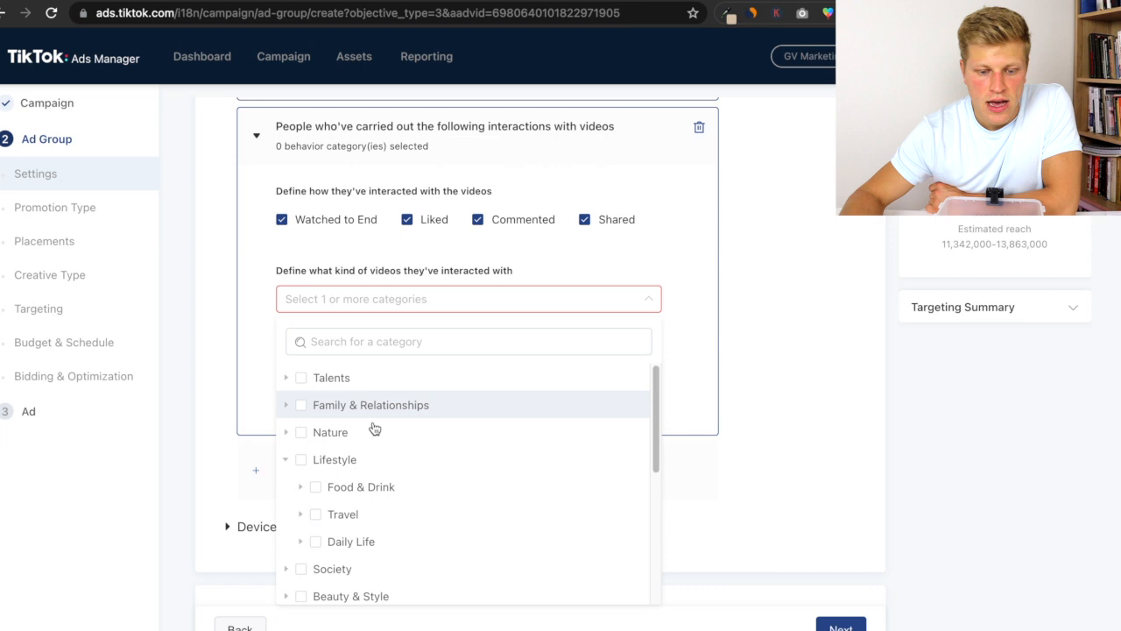
left_click(289, 406)
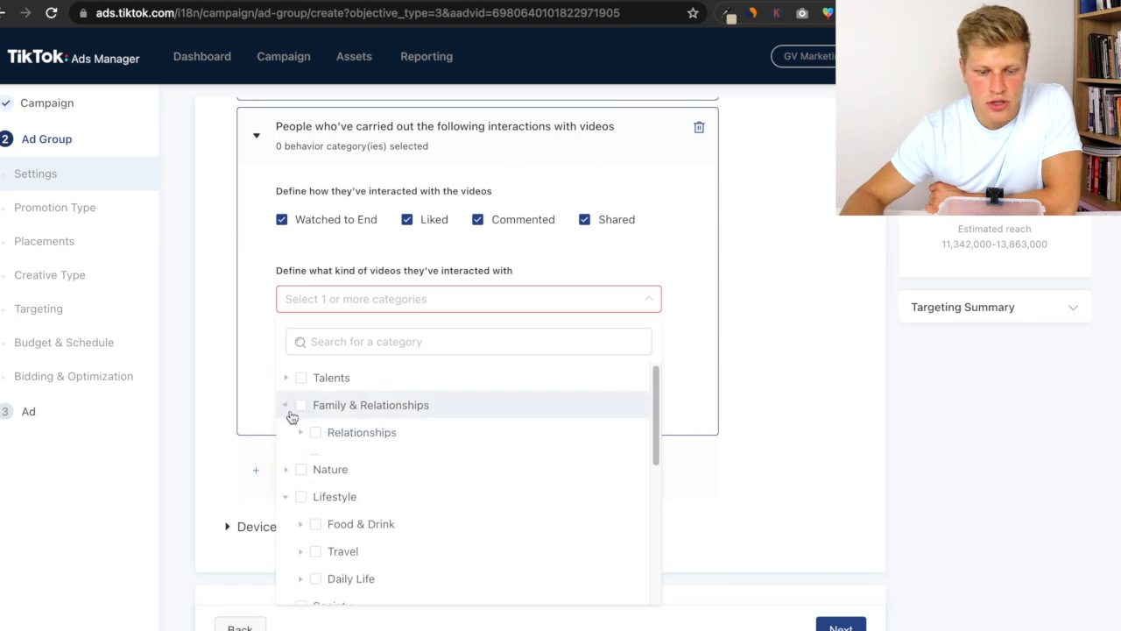
left_click(313, 432)
left_click(784, 374)
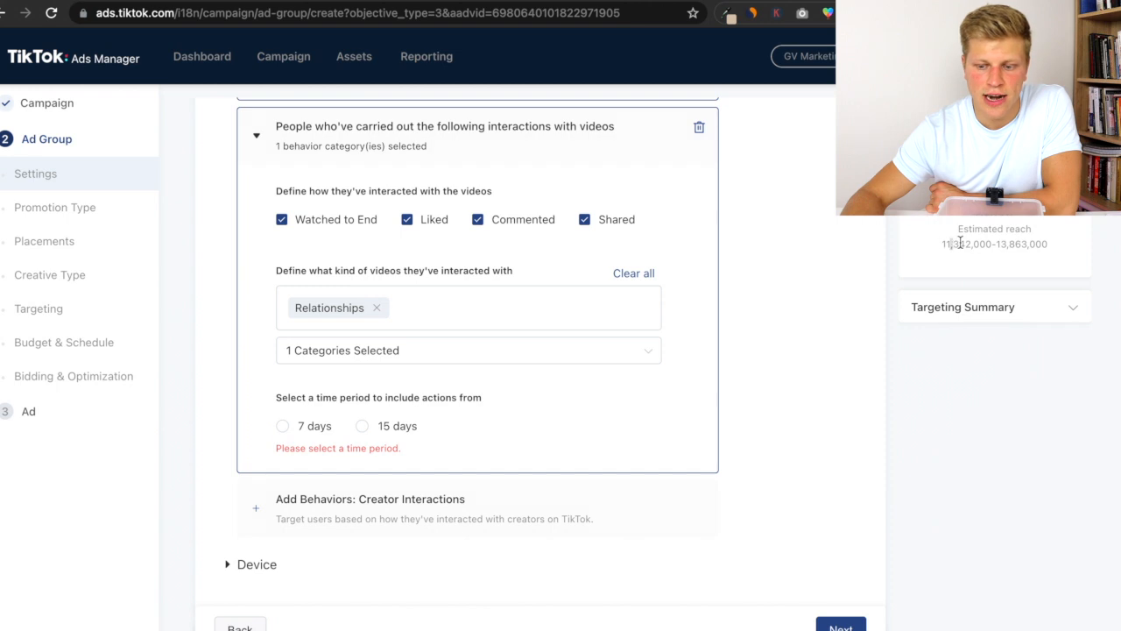
left_click_drag(954, 243, 1009, 245)
left_click_drag(943, 243, 998, 245)
left_click(866, 293)
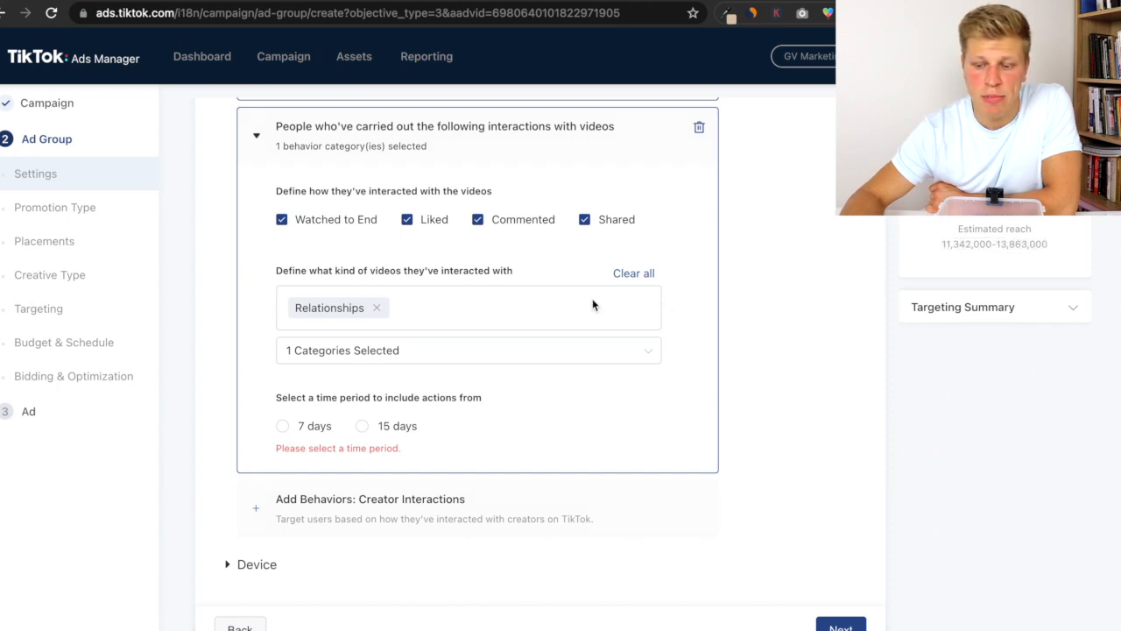
left_click_drag(315, 397, 480, 402)
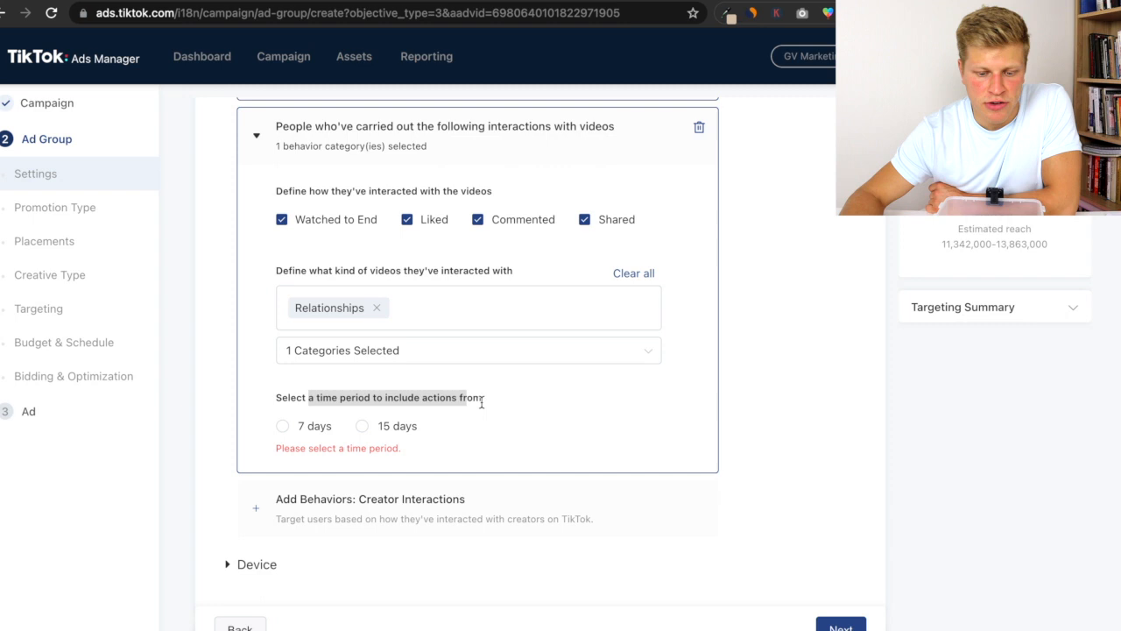
- Set the time period to include actions from to 15 days
left_click(309, 435)
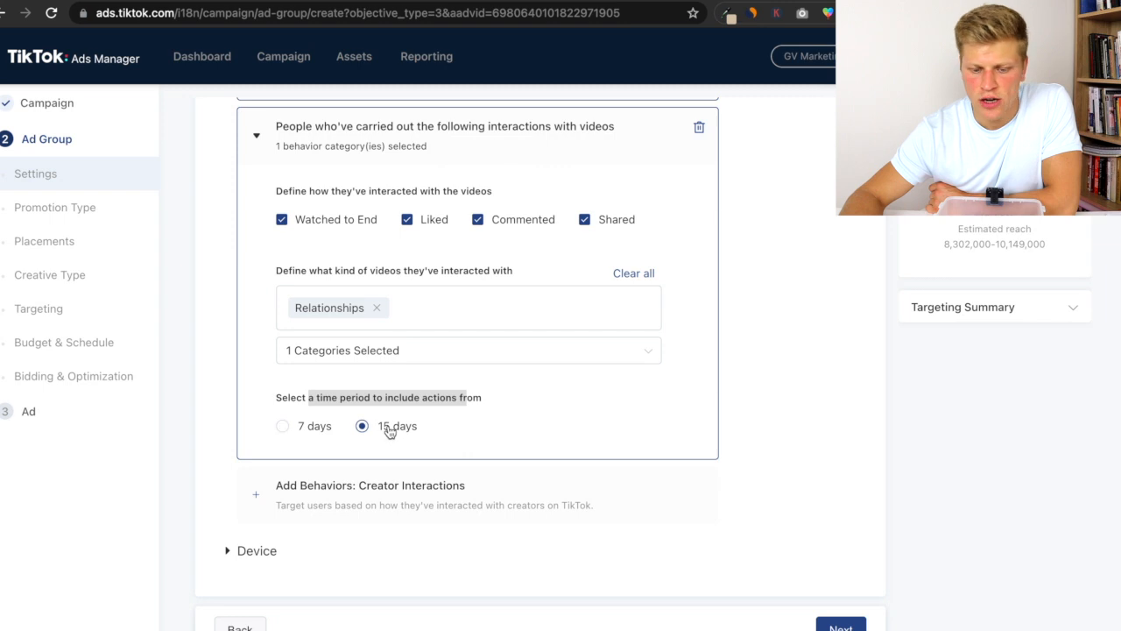
left_click(361, 402)
left_click_drag(363, 401, 463, 395)
left_click(466, 393)
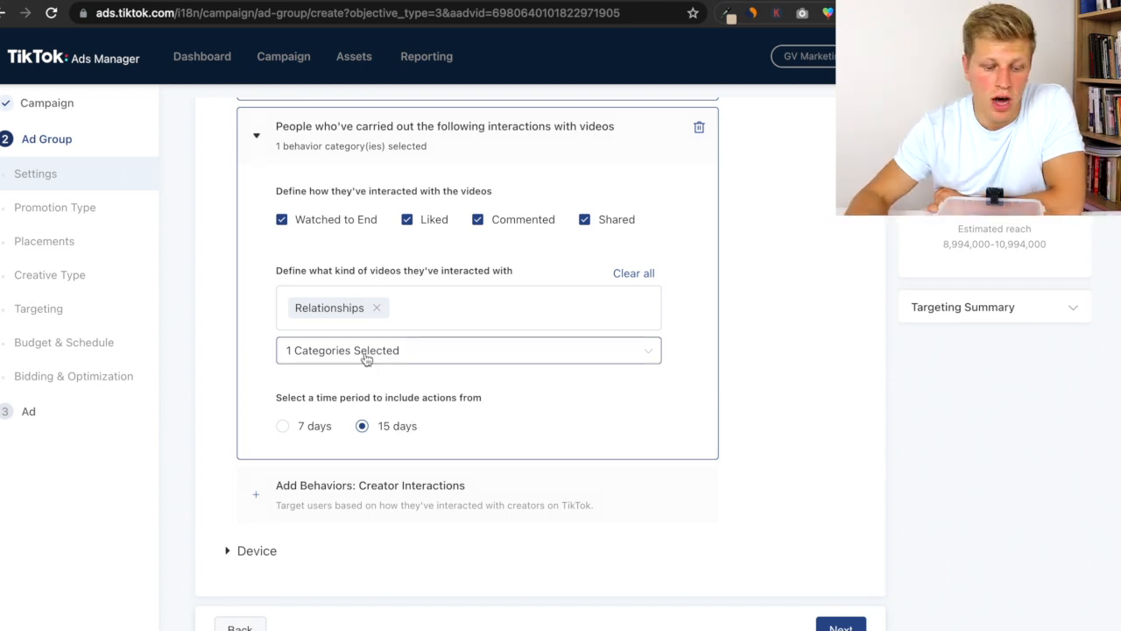
- Add a creator interactions behavior group and browse its creator category list, expanding Relationship, without selecting
scroll(386, 421, "down", 1)
left_click(388, 428)
scroll(392, 441, "down", 1)
scroll(392, 441, "down", 3)
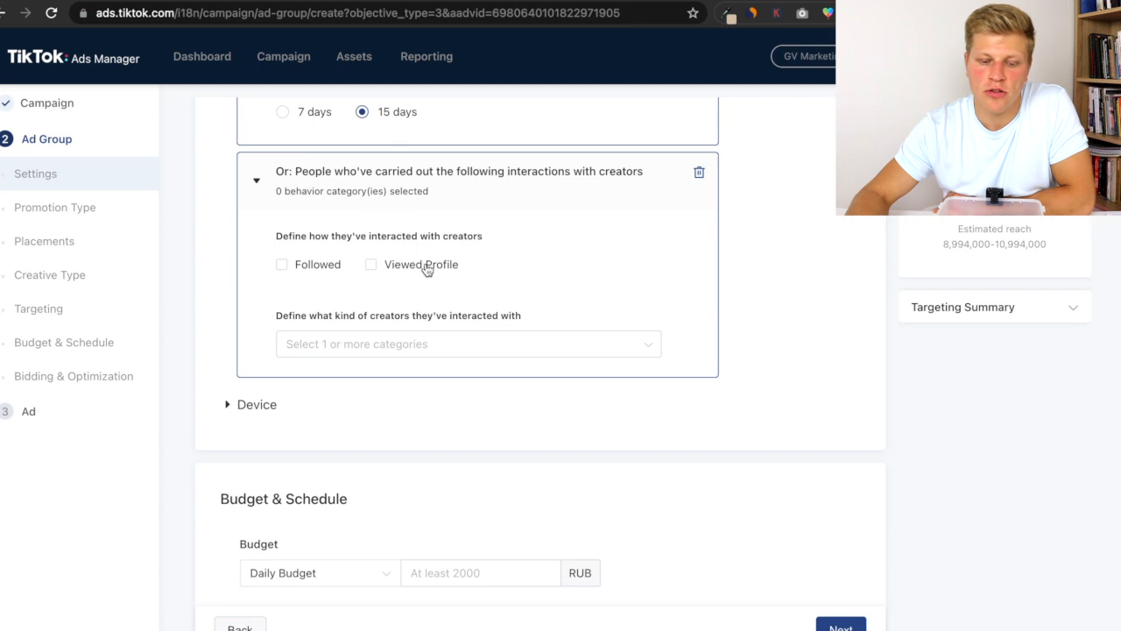
left_click(353, 342)
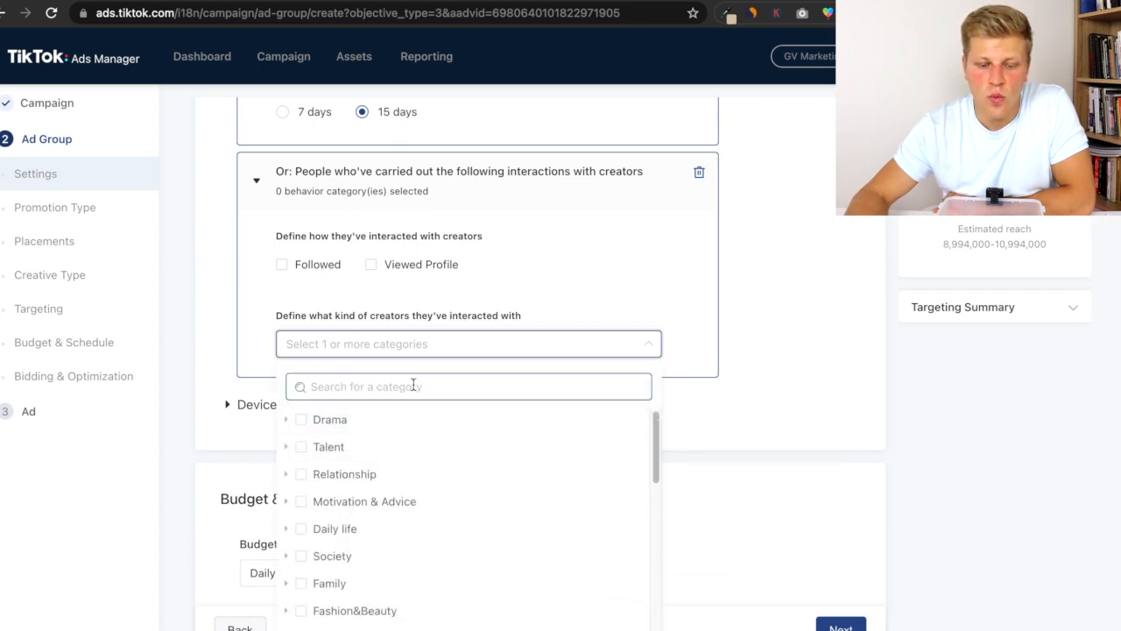
scroll(359, 464, "down", 1)
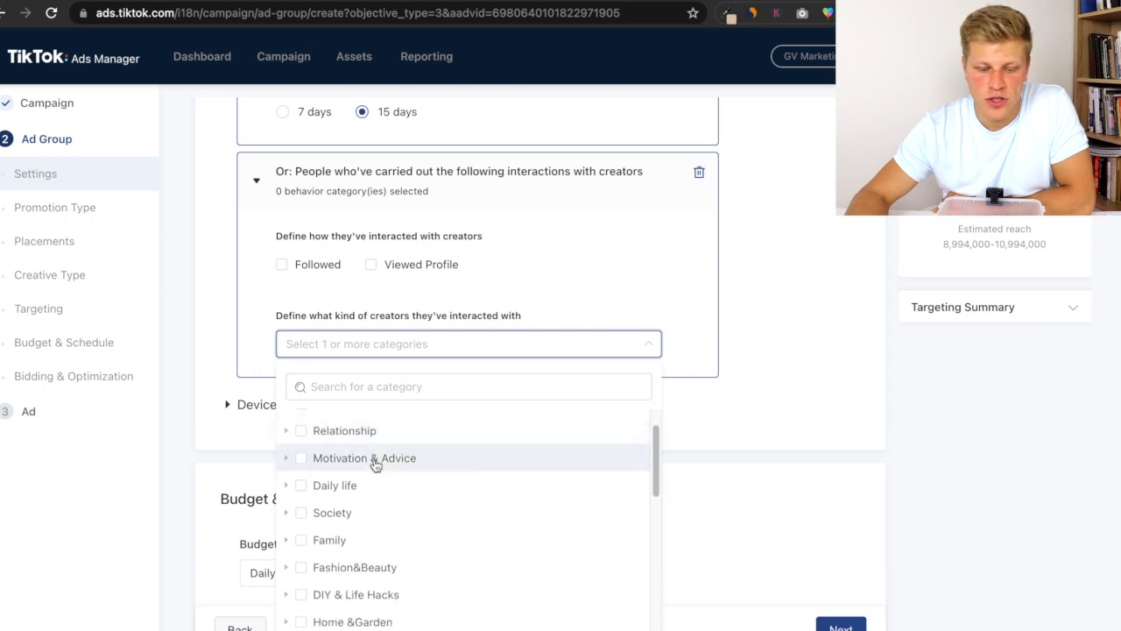
scroll(368, 486, "up", 1)
left_click(287, 450)
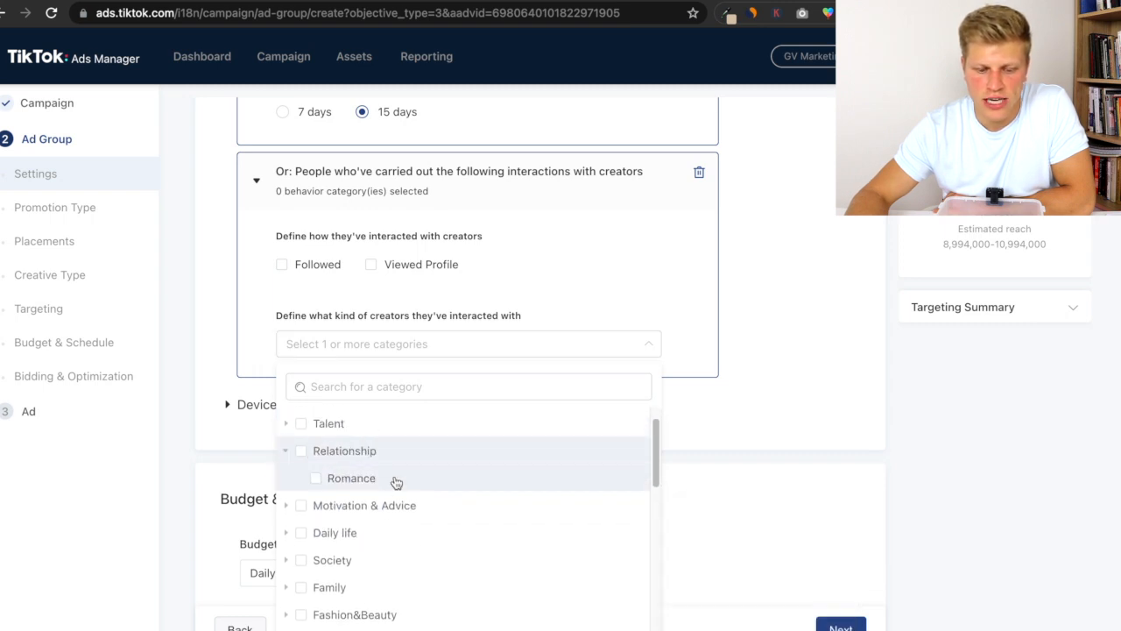
left_click(807, 303)
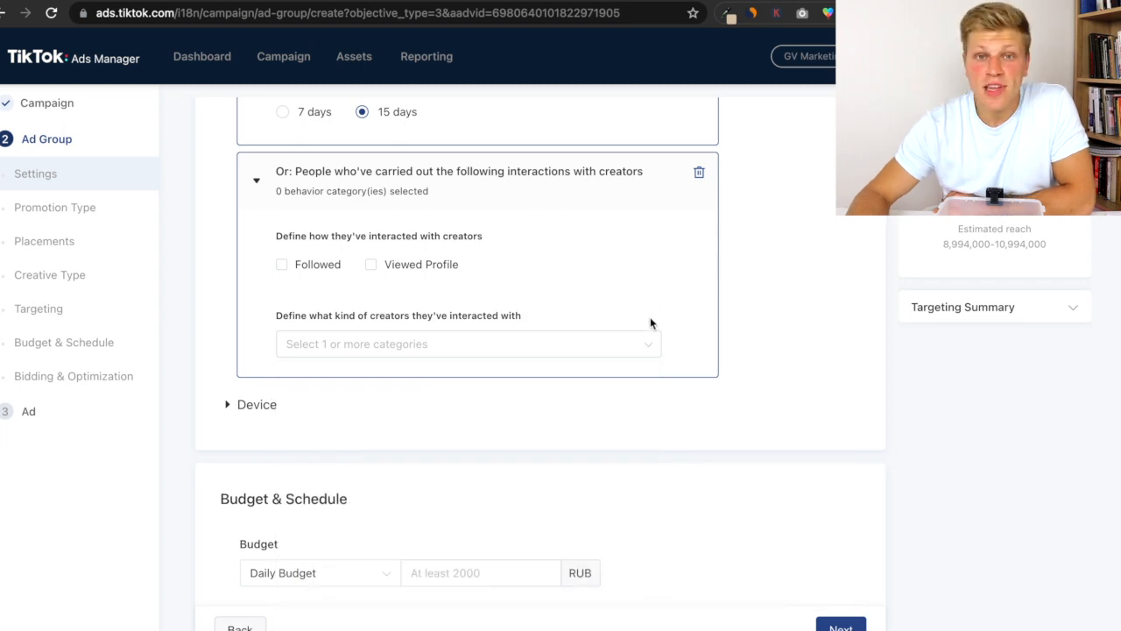
- Review the behavior targeting settings and expand then collapse the Device section
scroll(371, 355, "up", 4)
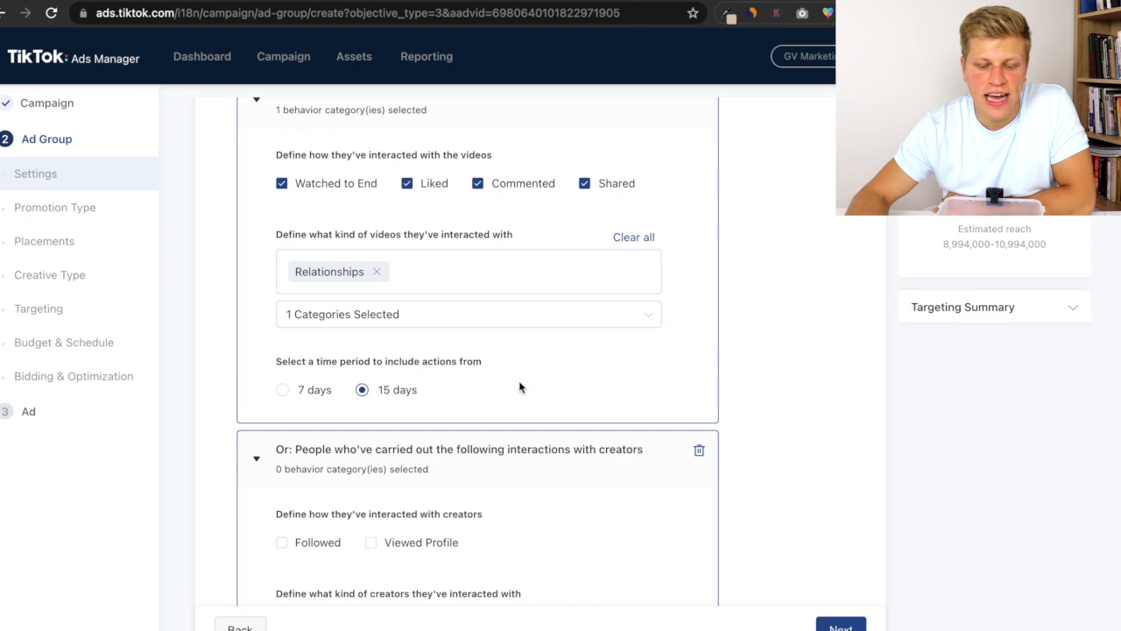
scroll(519, 386, "up", 4)
scroll(552, 387, "down", 2)
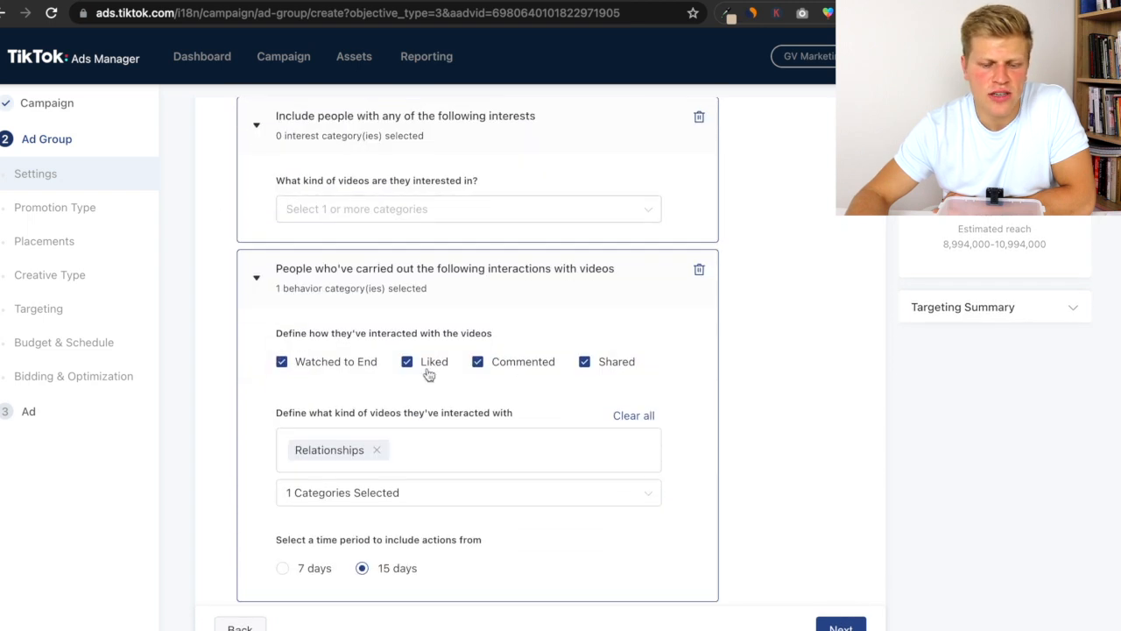
scroll(563, 408, "down", 5)
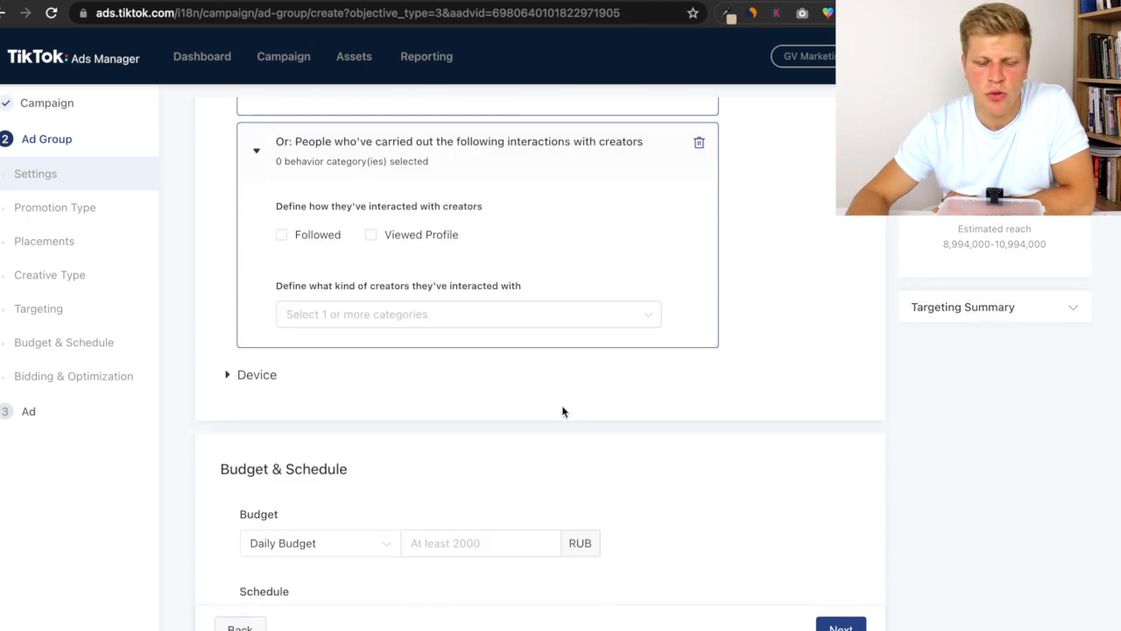
left_click(256, 377)
scroll(299, 388, "down", 1)
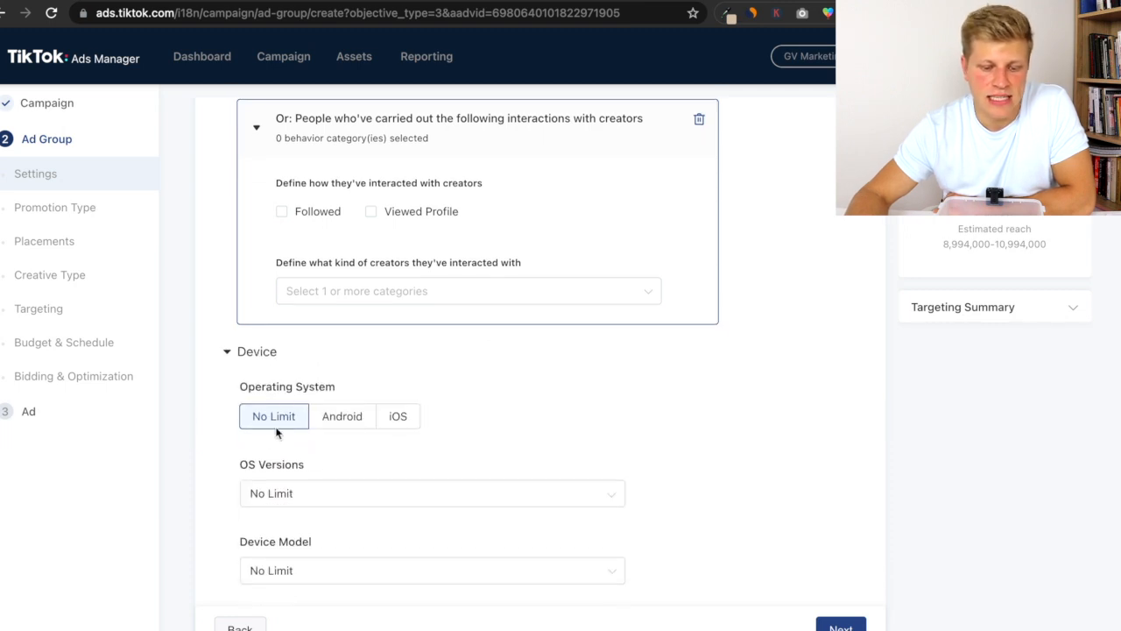
left_click(259, 354)
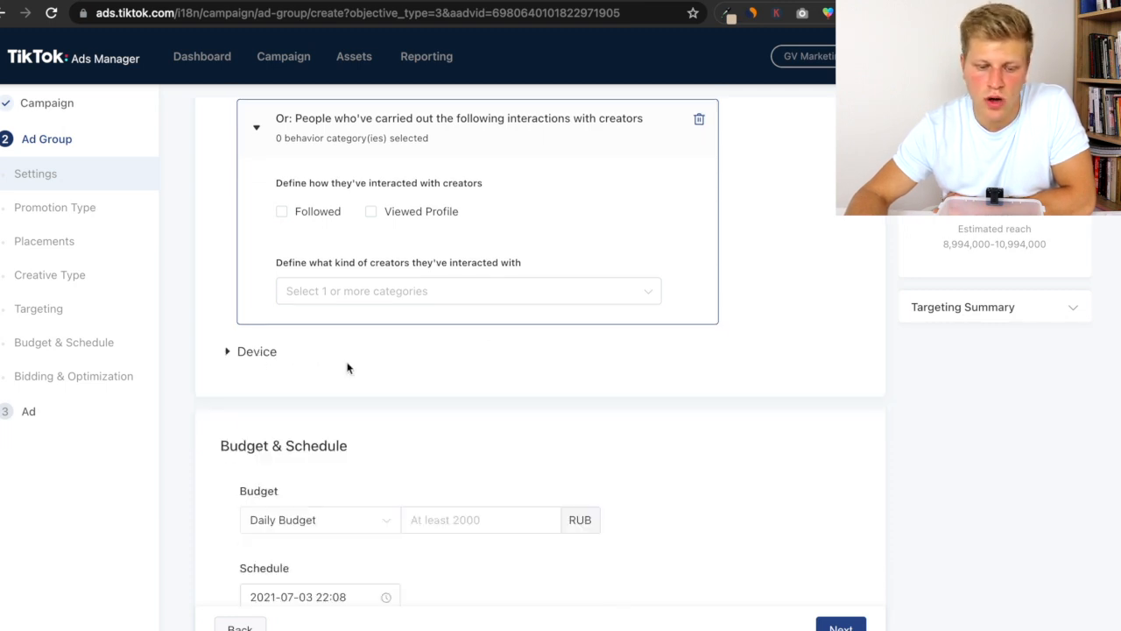
scroll(347, 368, "down", 3)
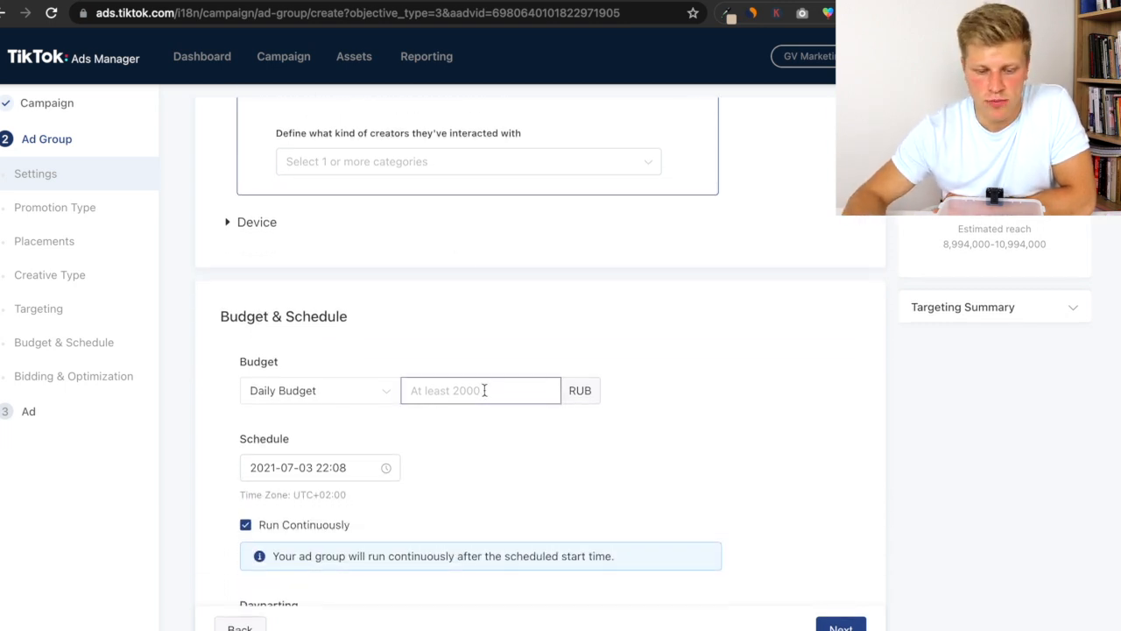
- Set the ad group's Daily Budget to 2000 RUB
left_click(277, 295)
scroll(296, 371, "down", 3)
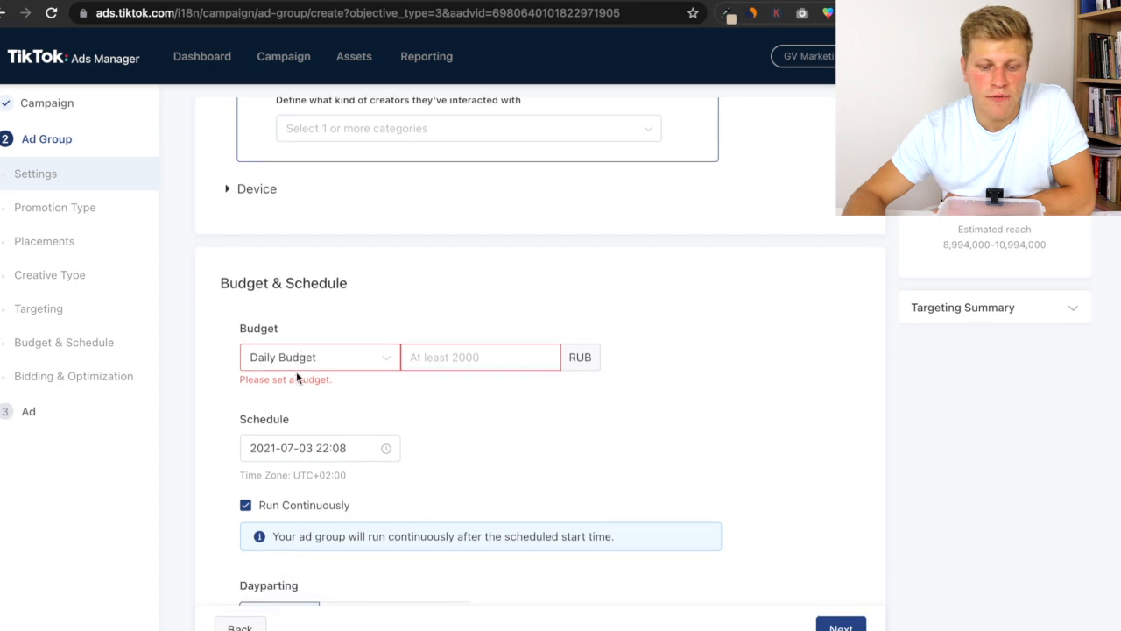
left_click(325, 282)
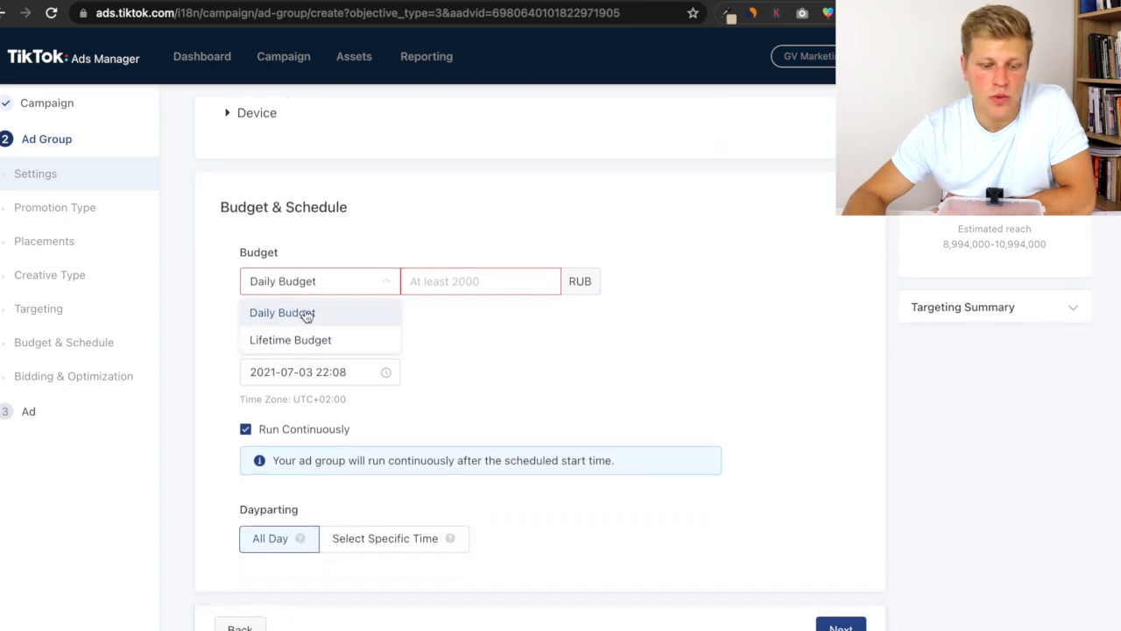
left_click(445, 289)
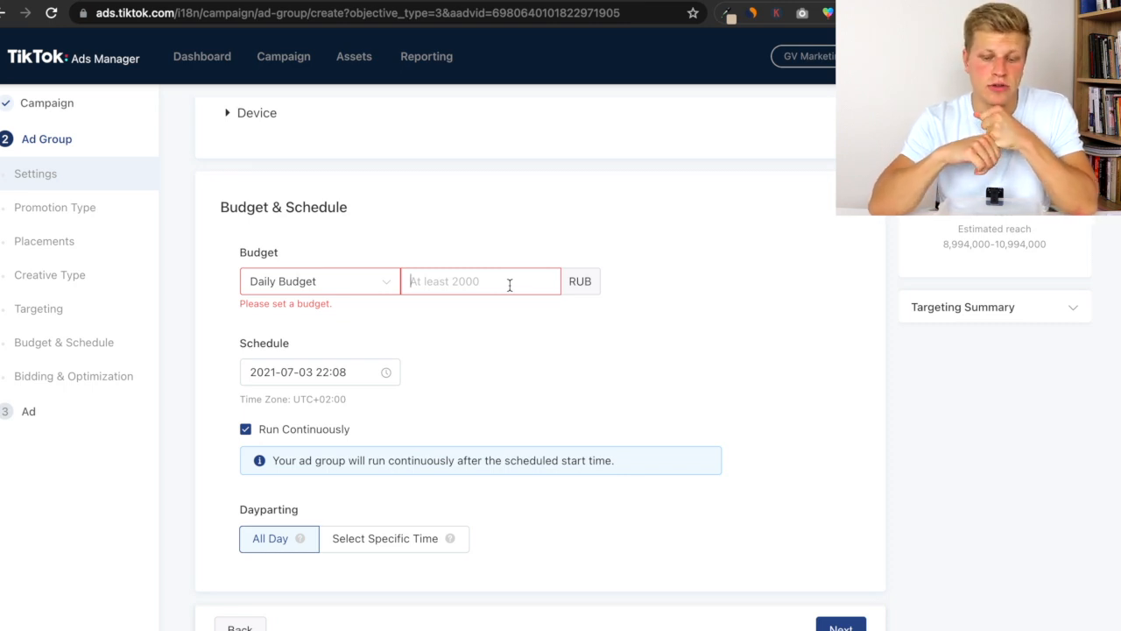
type("2000")
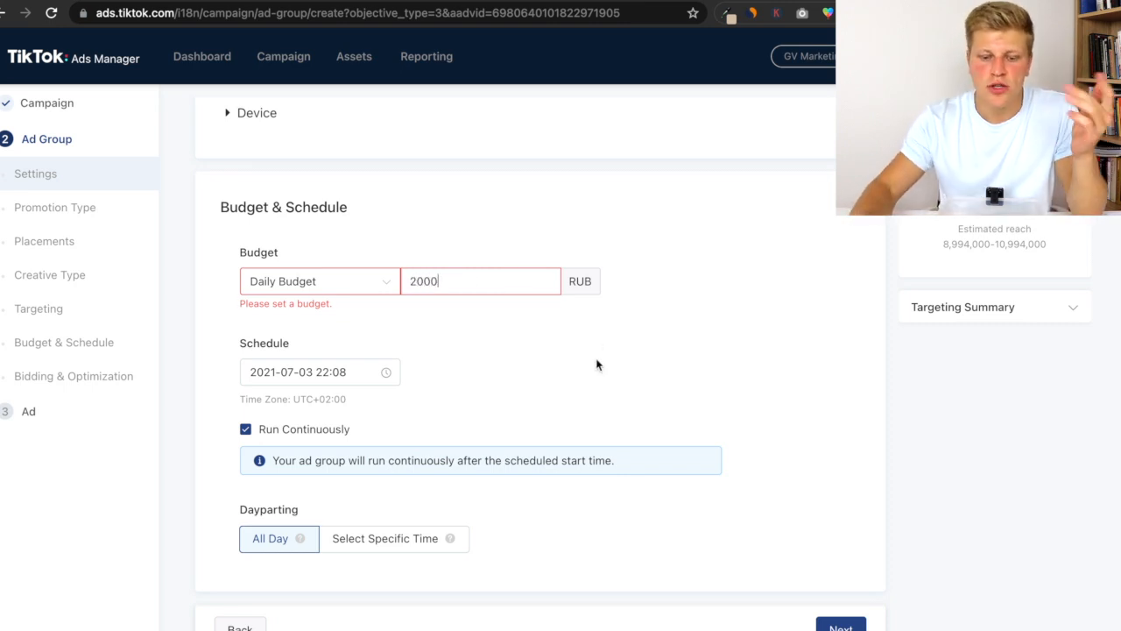
- Set the ad group's Daily Budget to 20000 RUB
left_click(597, 365)
left_click(469, 281)
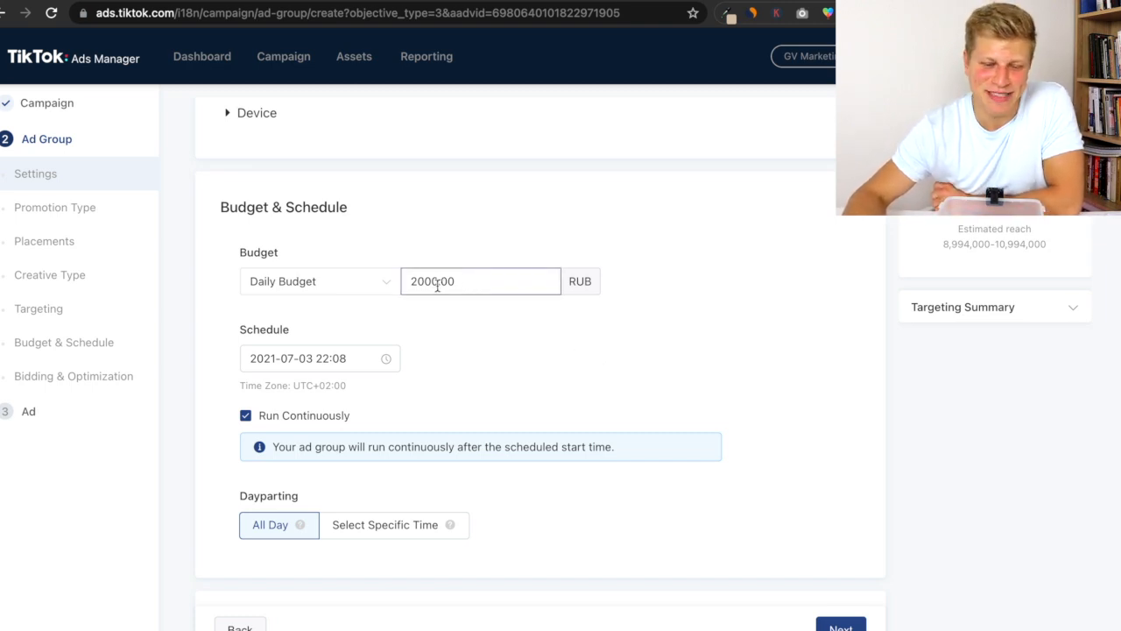
type("0")
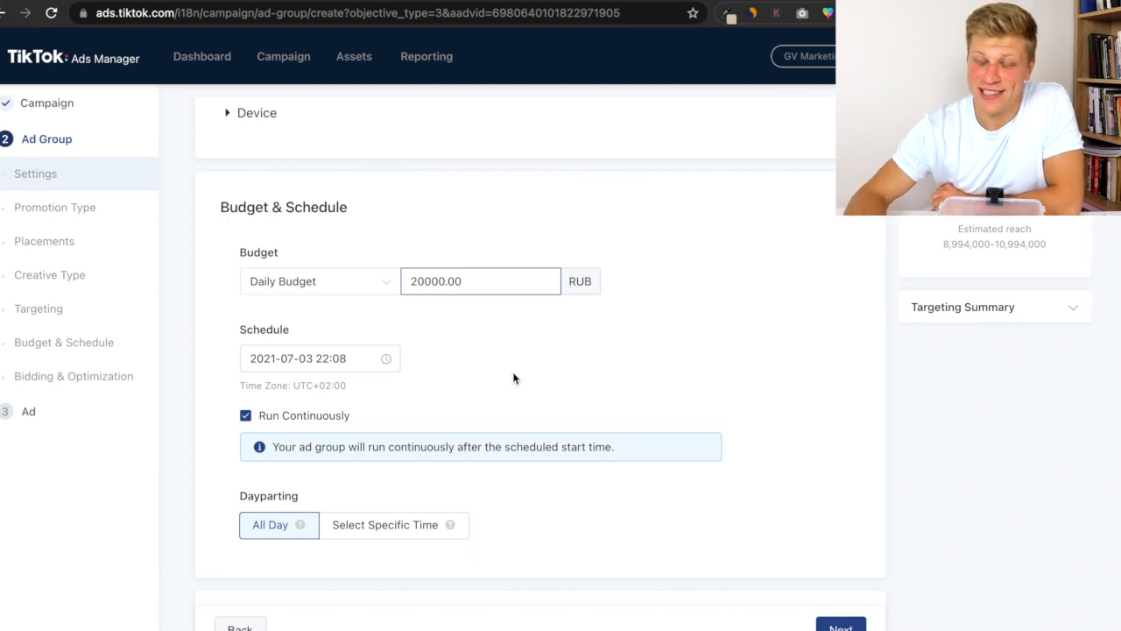
left_click(422, 316)
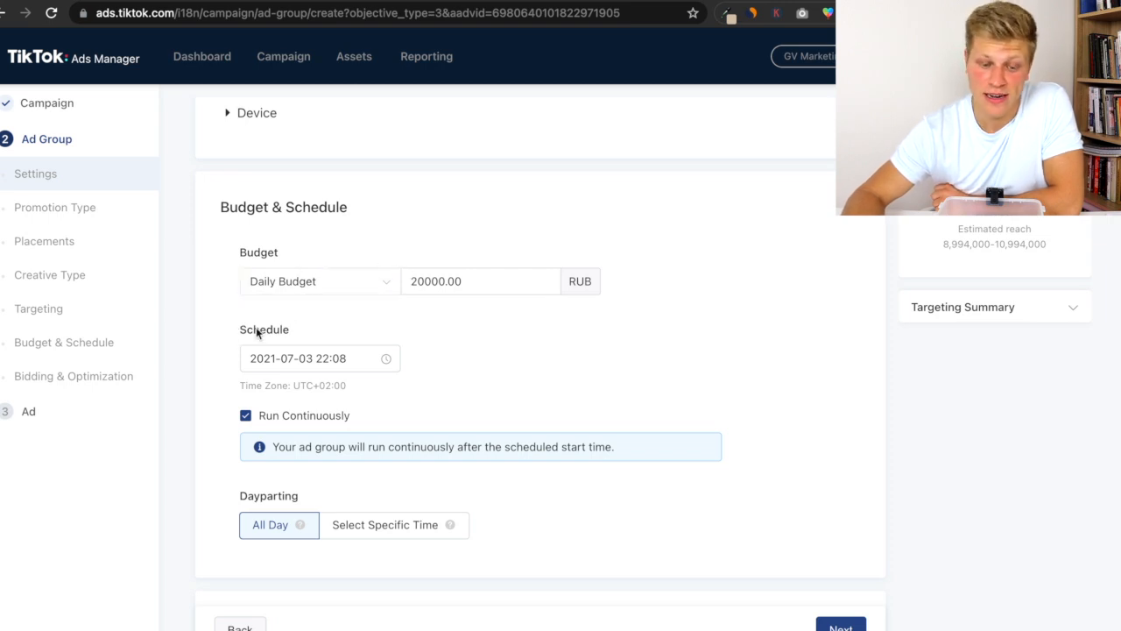
- Open the Optimization Goal options in Bidding & Optimization and keep Conversion
scroll(307, 326, "down", 2)
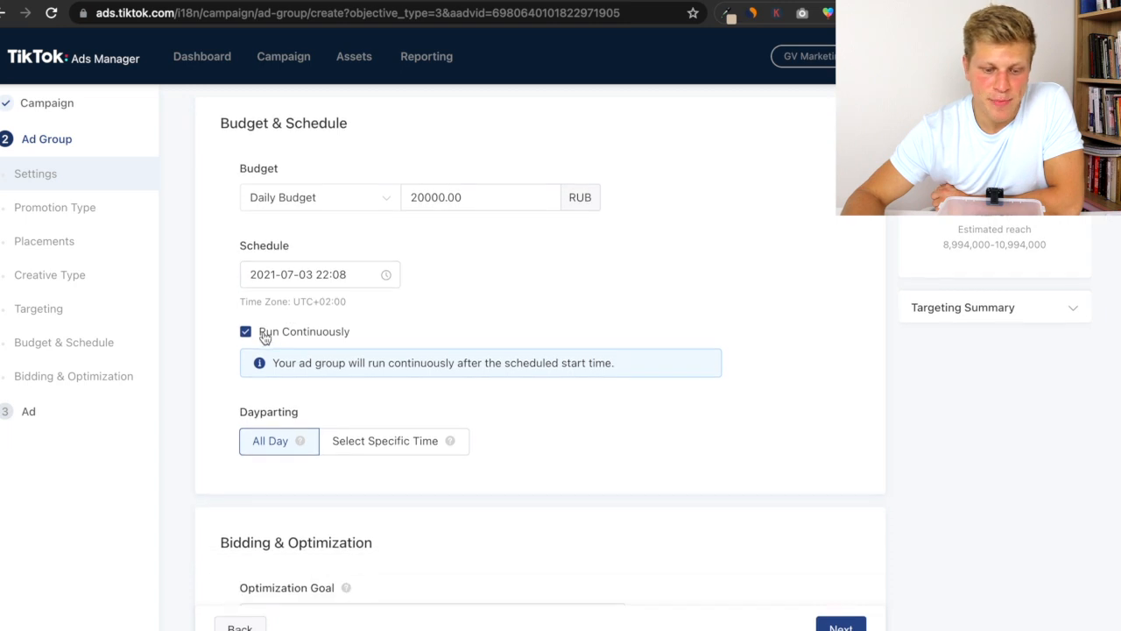
scroll(329, 341, "down", 3)
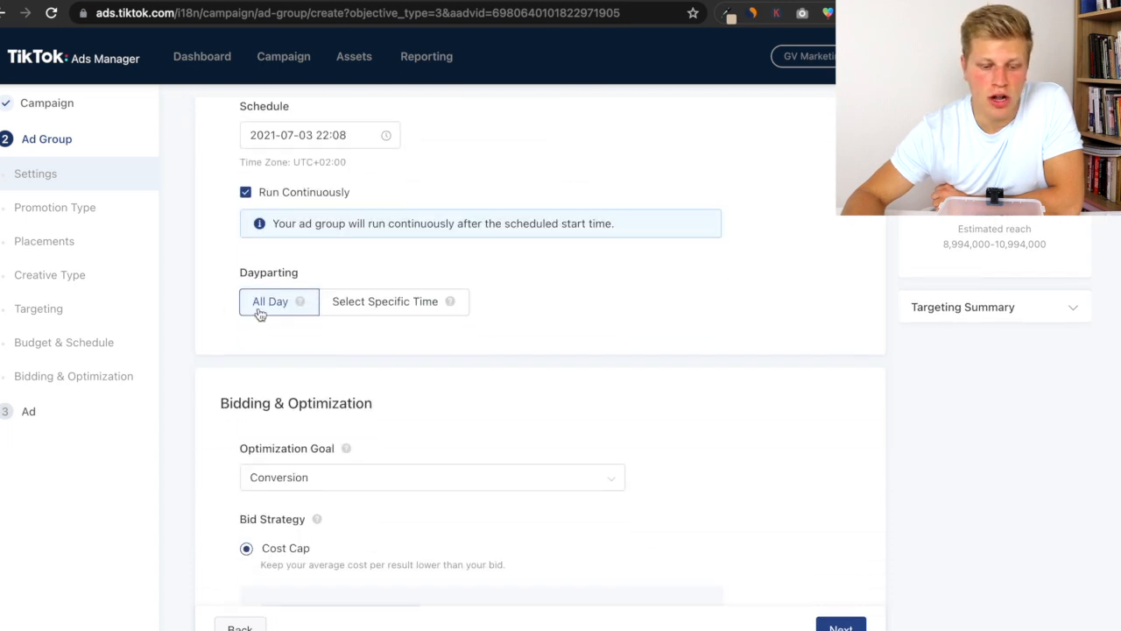
scroll(260, 325, "down", 4)
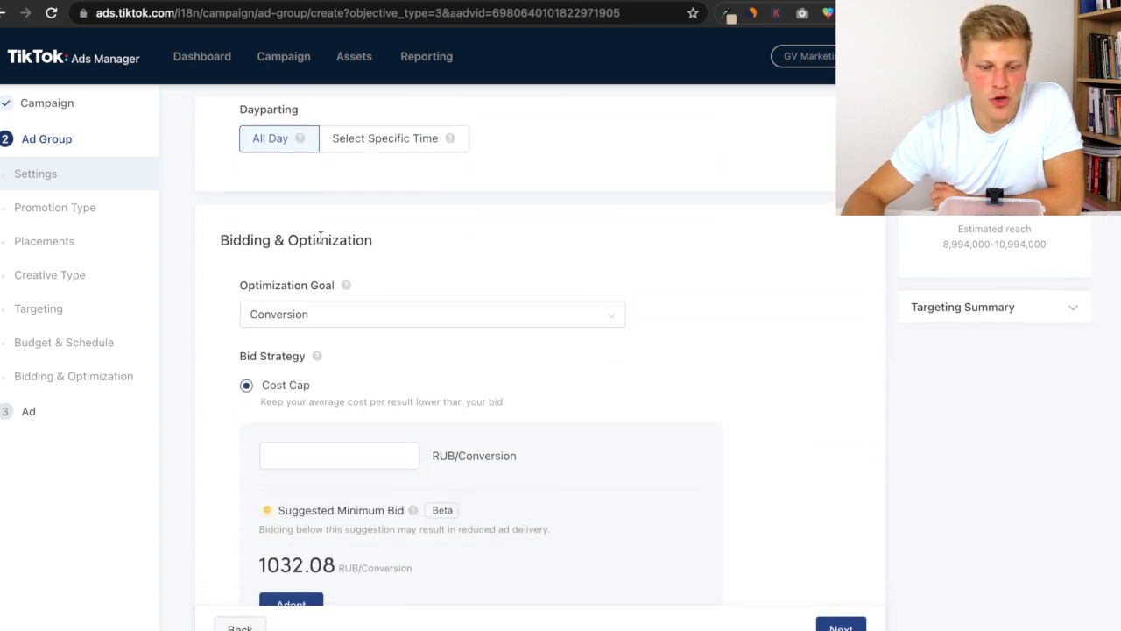
scroll(324, 272, "down", 2)
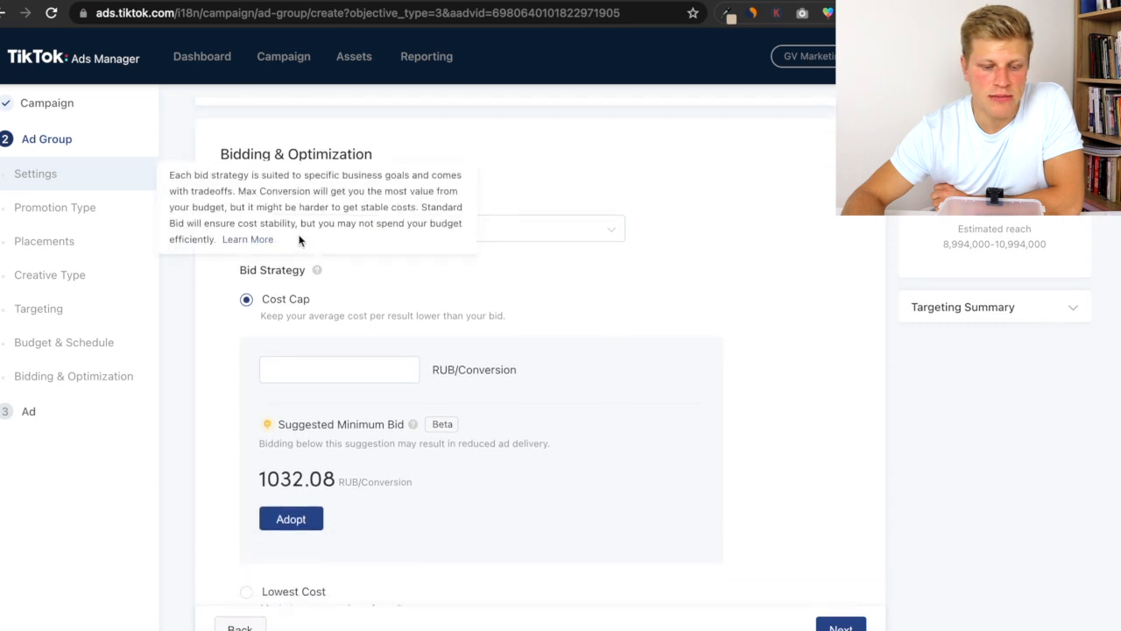
left_click(501, 227)
left_click(564, 303)
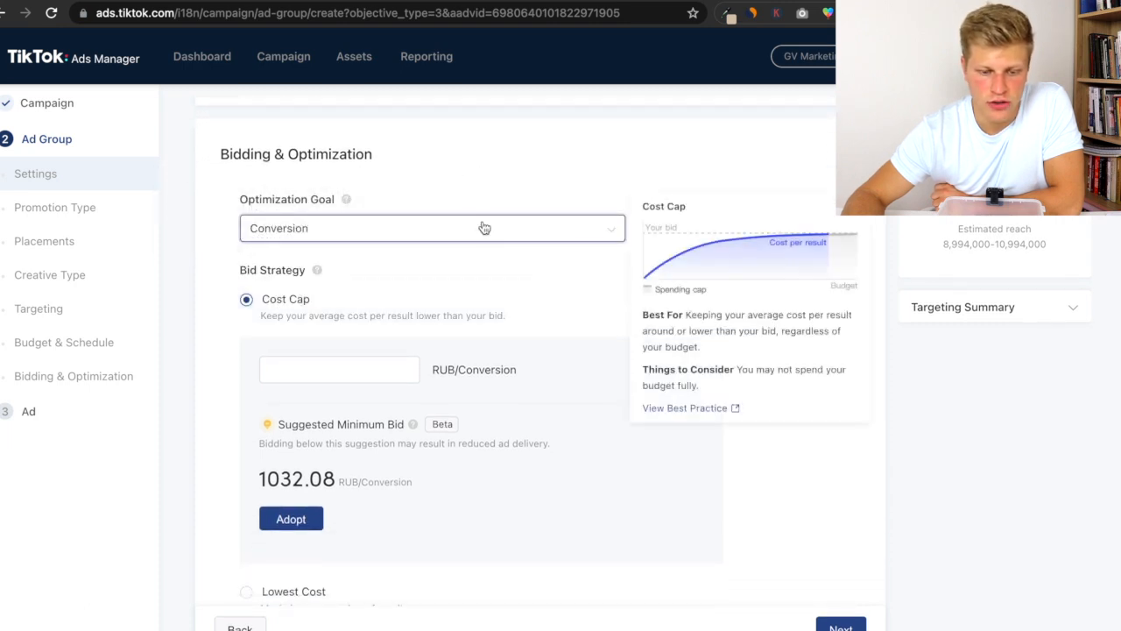
left_click(482, 225)
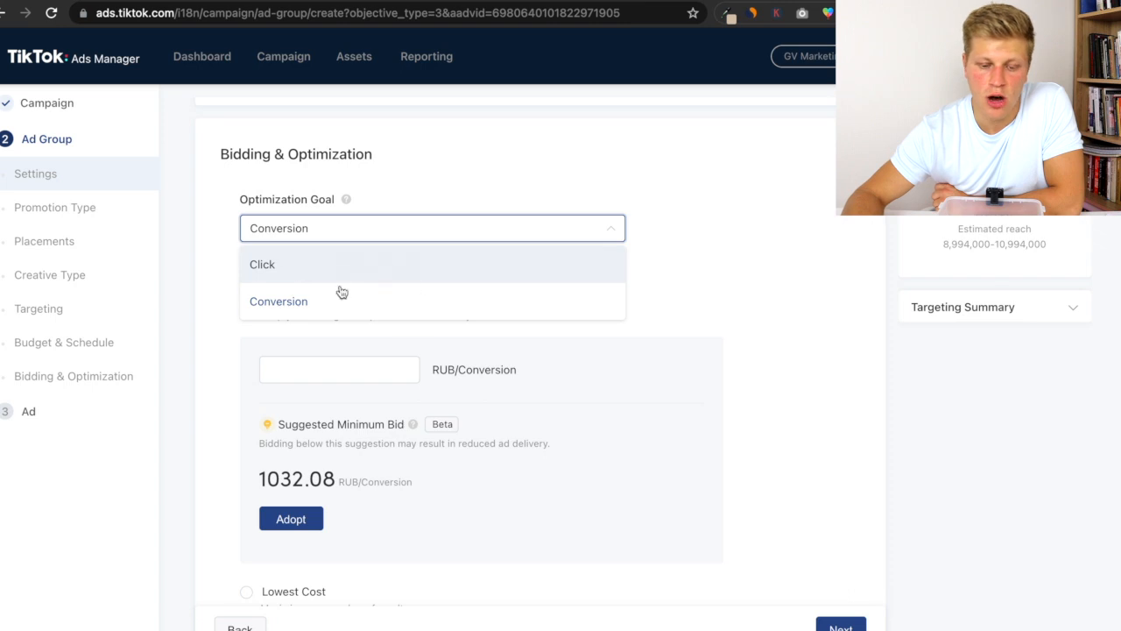
left_click(674, 256)
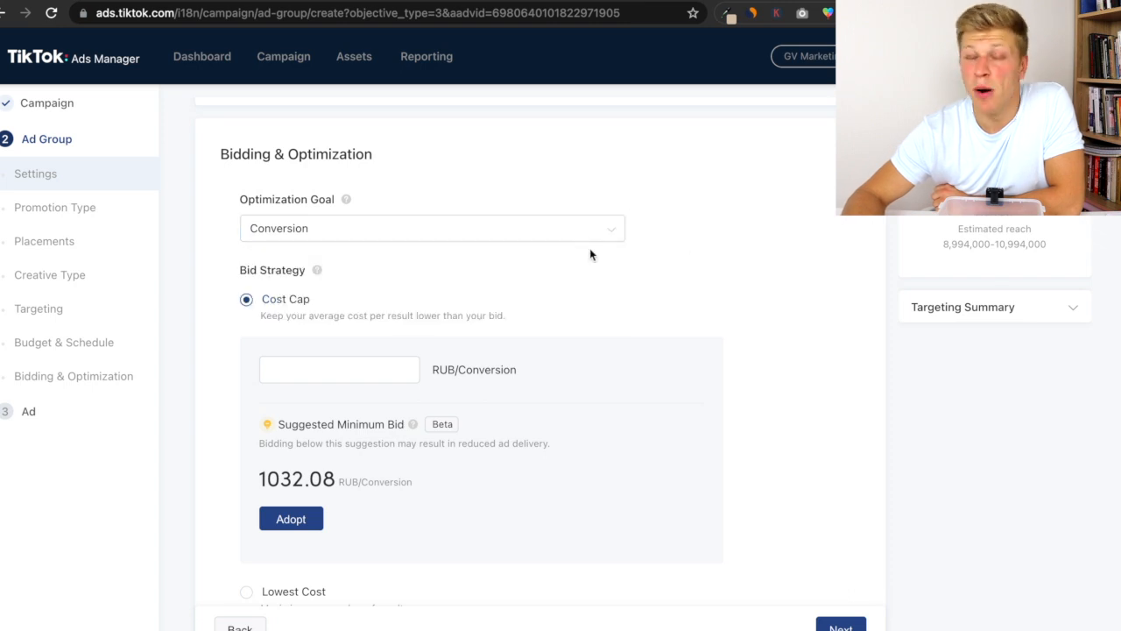
left_click(306, 233)
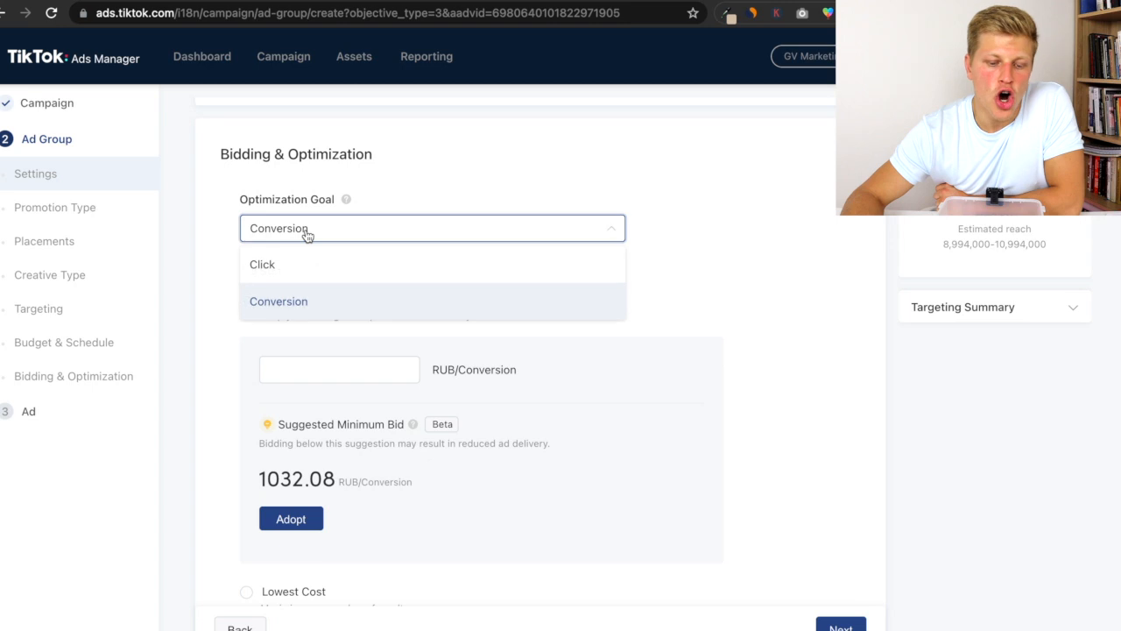
left_click(731, 268)
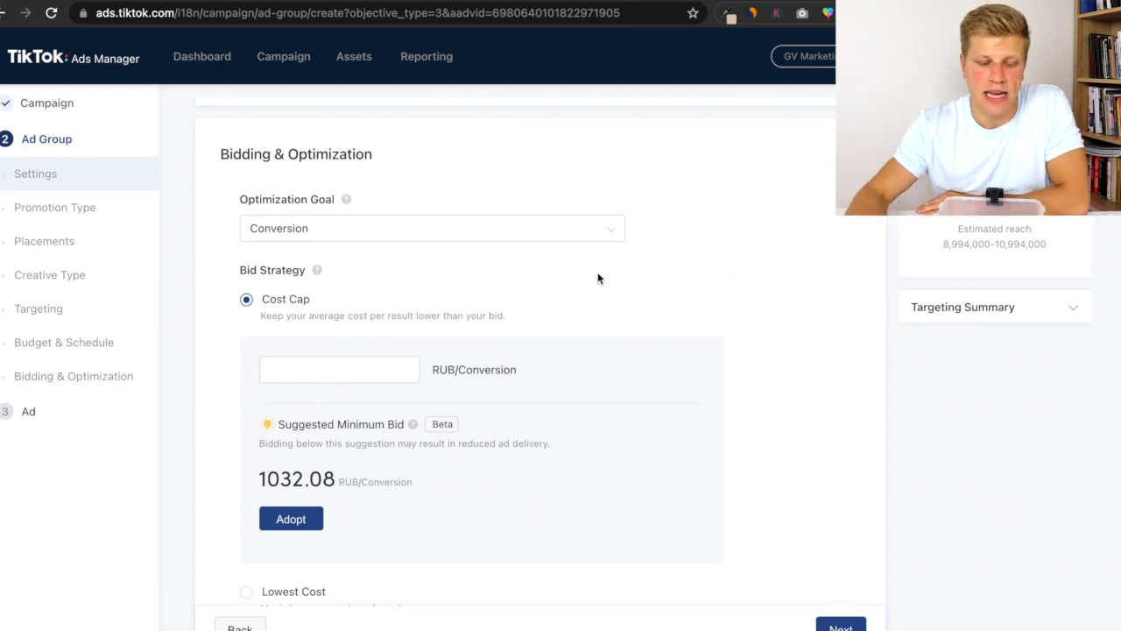
- Examine the Cost Cap suggested minimum bid per conversion
scroll(569, 280, "down", 1)
mouse_move(572, 280)
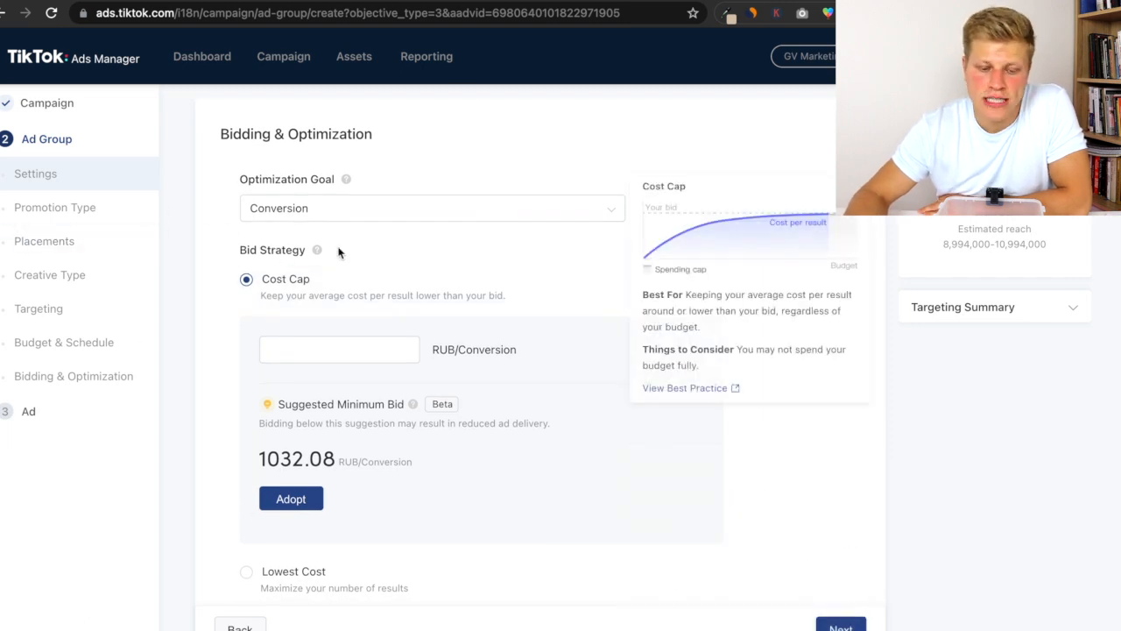
scroll(209, 254, "down", 1)
scroll(208, 255, "down", 1)
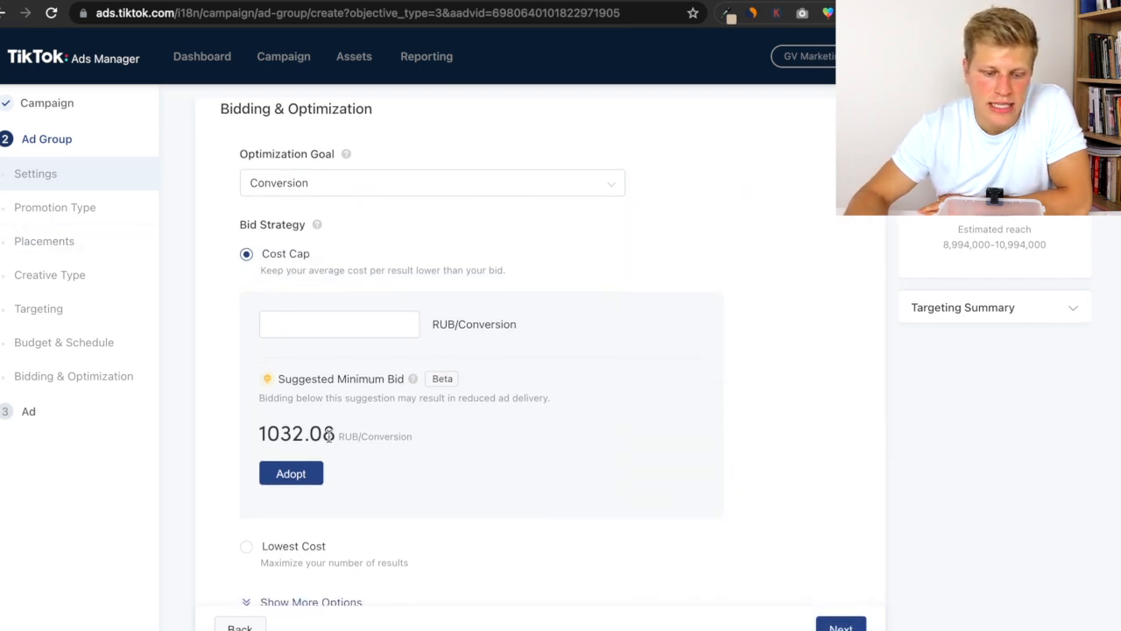
mouse_move(334, 435)
left_mouse_down()
mouse_move(260, 434)
mouse_move(334, 433)
left_mouse_up()
left_click(334, 433)
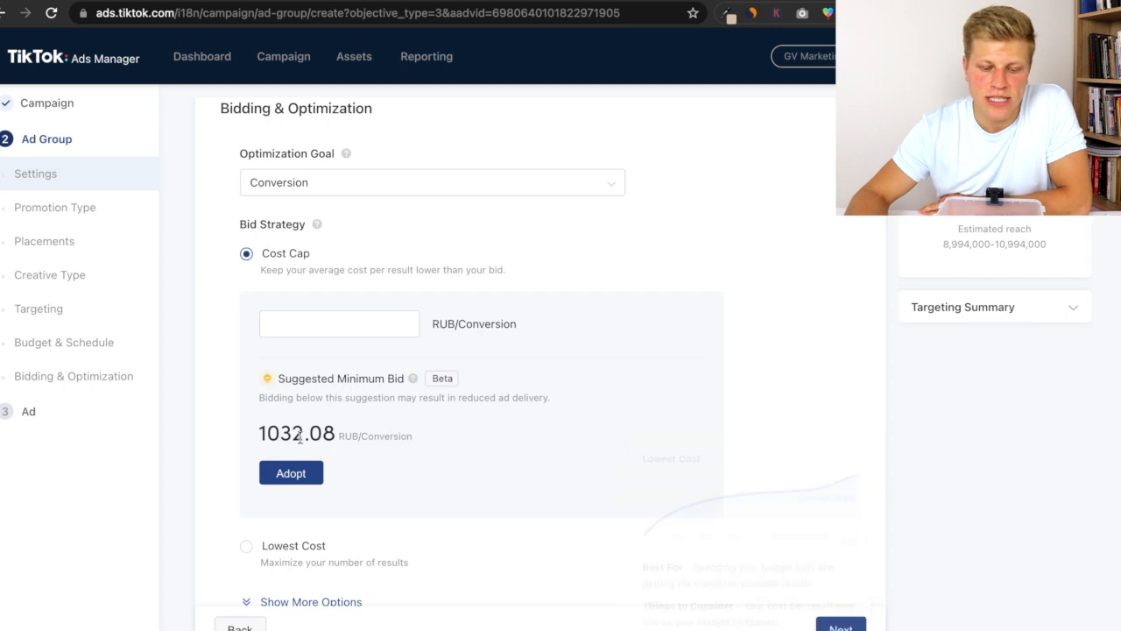
left_click_drag(250, 431, 336, 434)
left_click(263, 436)
left_click_drag(262, 436, 336, 429)
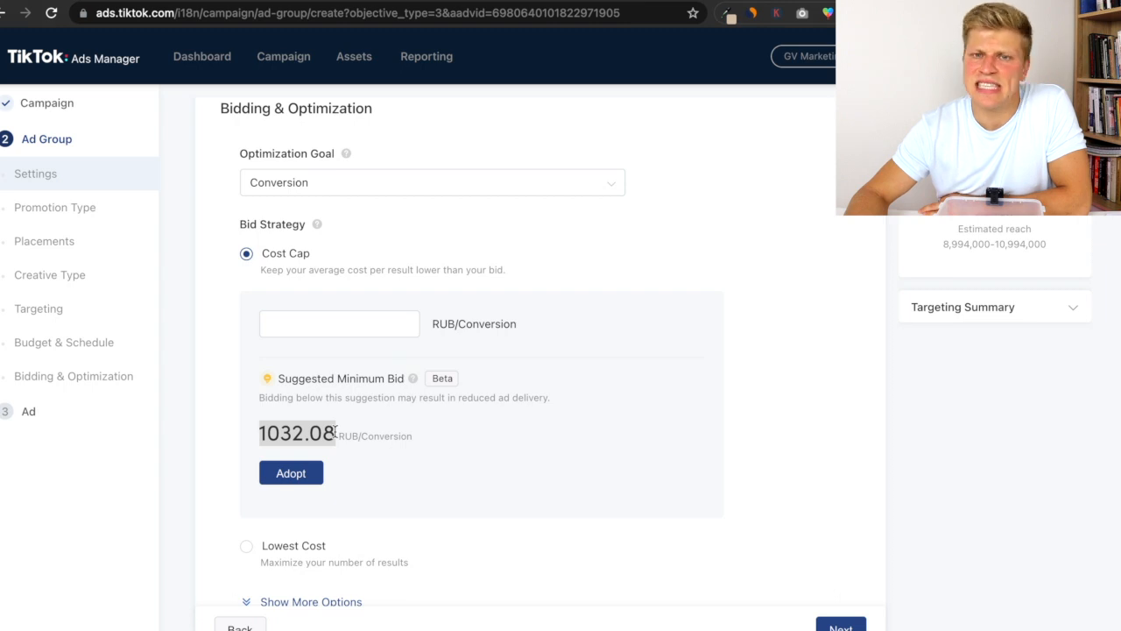
left_click(335, 429)
left_click_drag(261, 436, 350, 436)
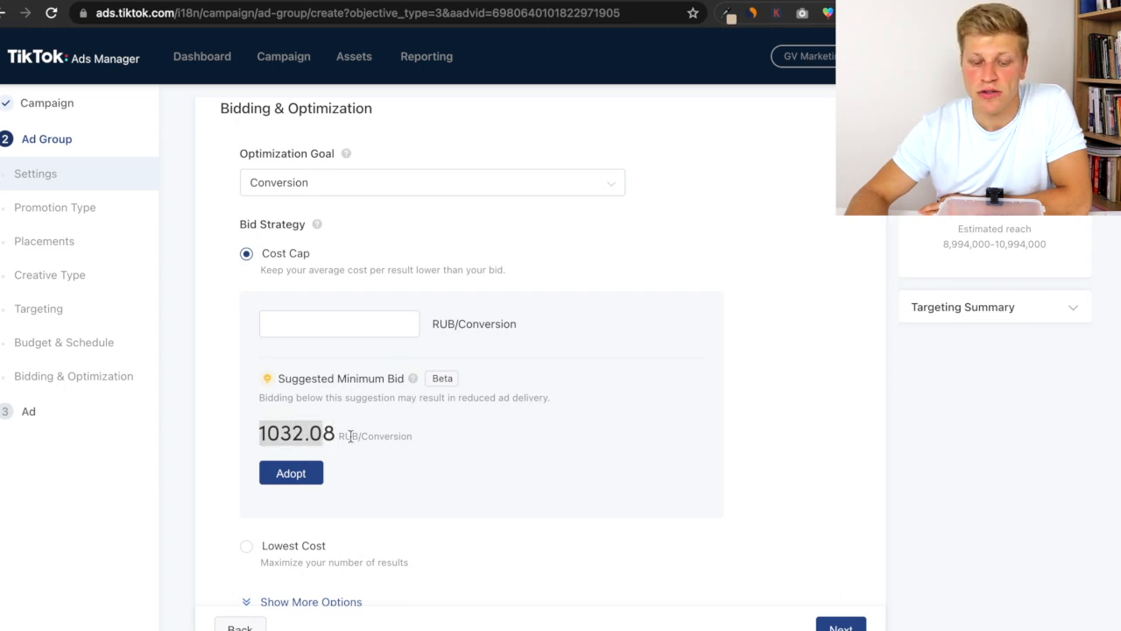
left_click(350, 436)
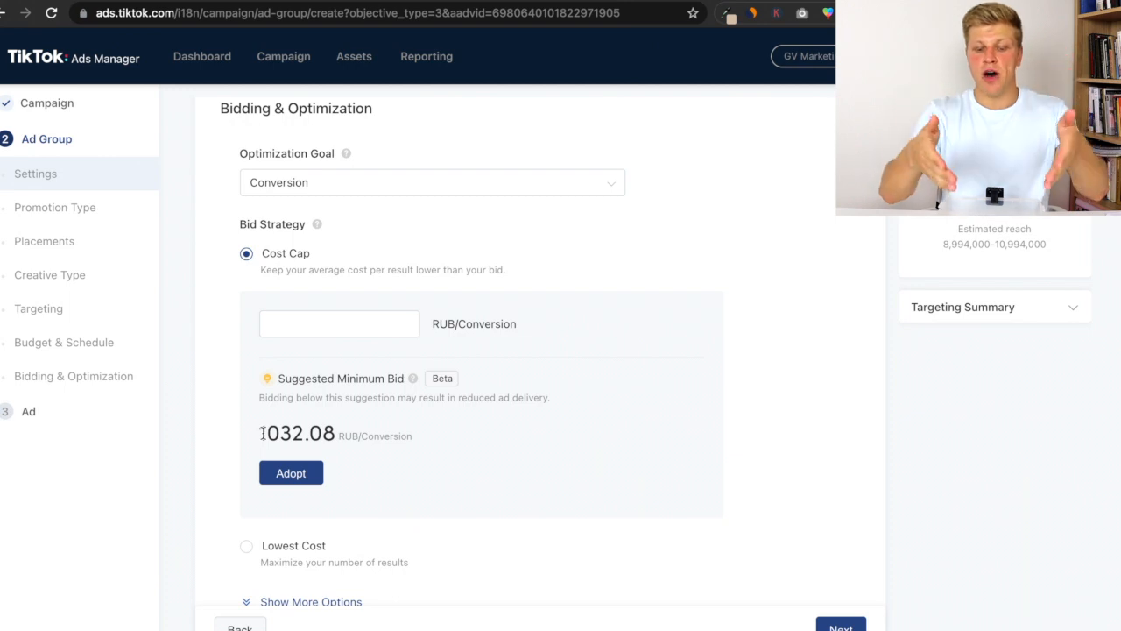
mouse_move(283, 265)
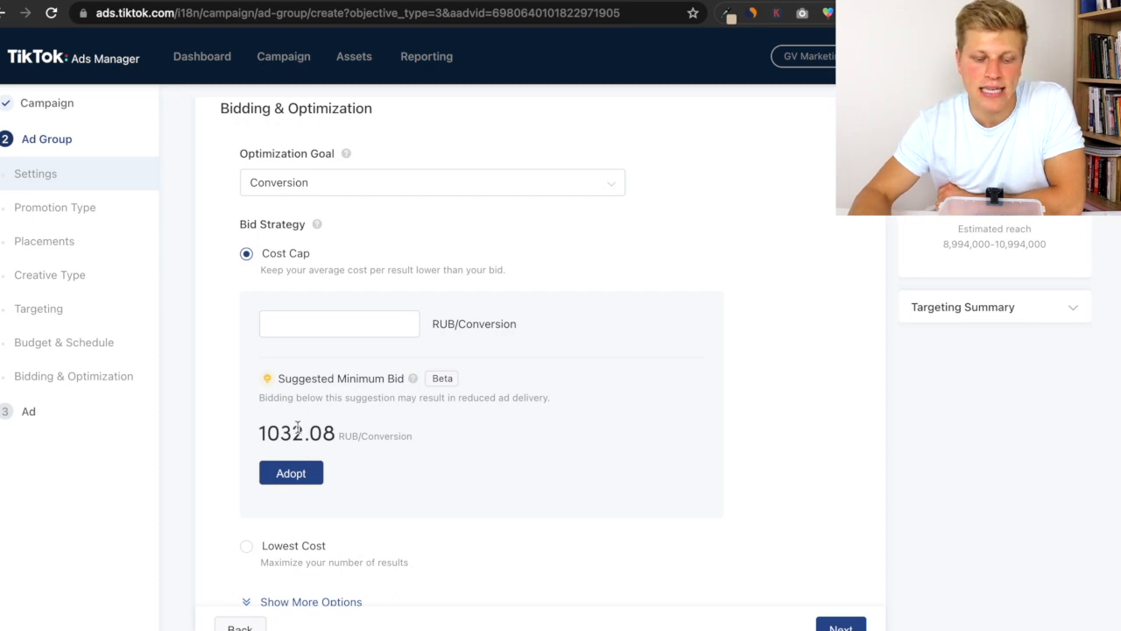
double_click(330, 433)
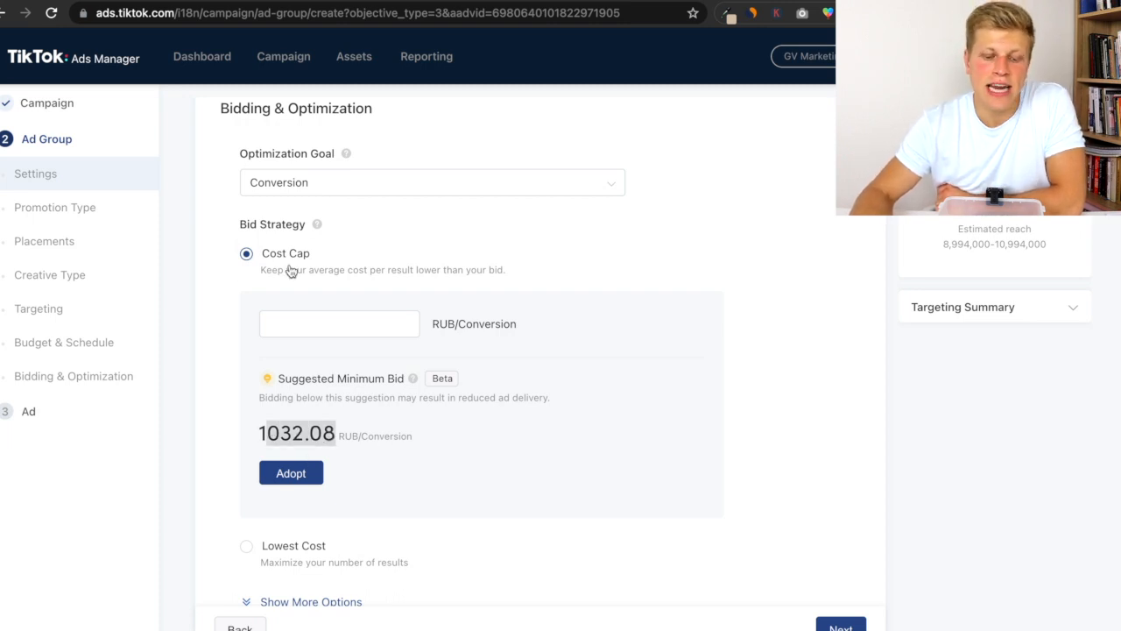
mouse_move(352, 251)
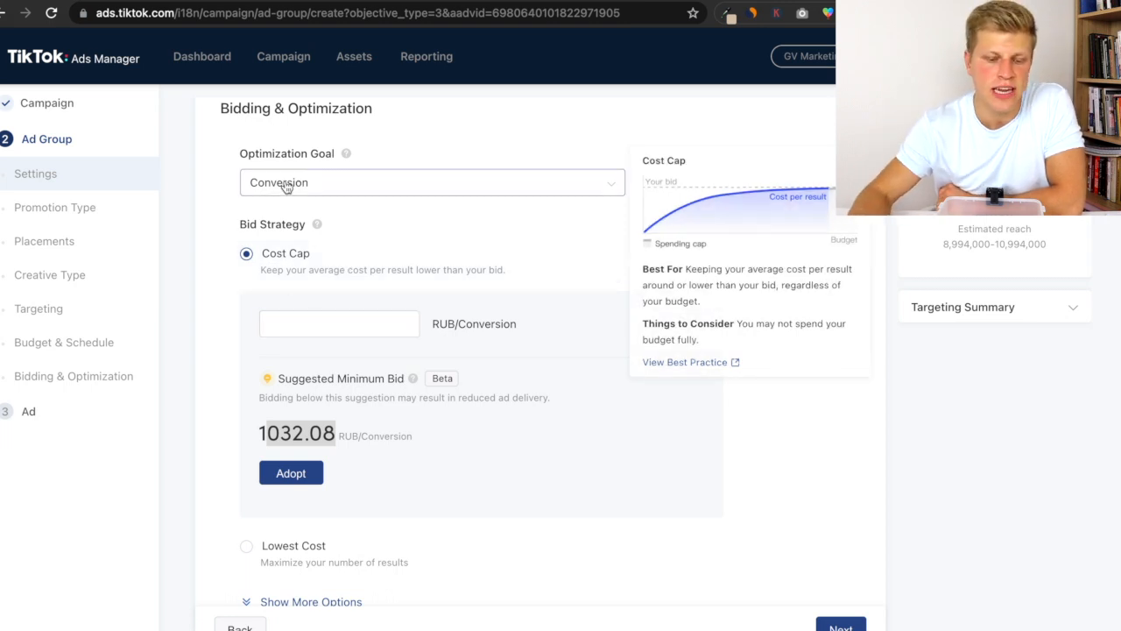
- Choose the Cost Cap bid strategy and set the bid to 2000 RUB/Conversion
left_click(294, 546)
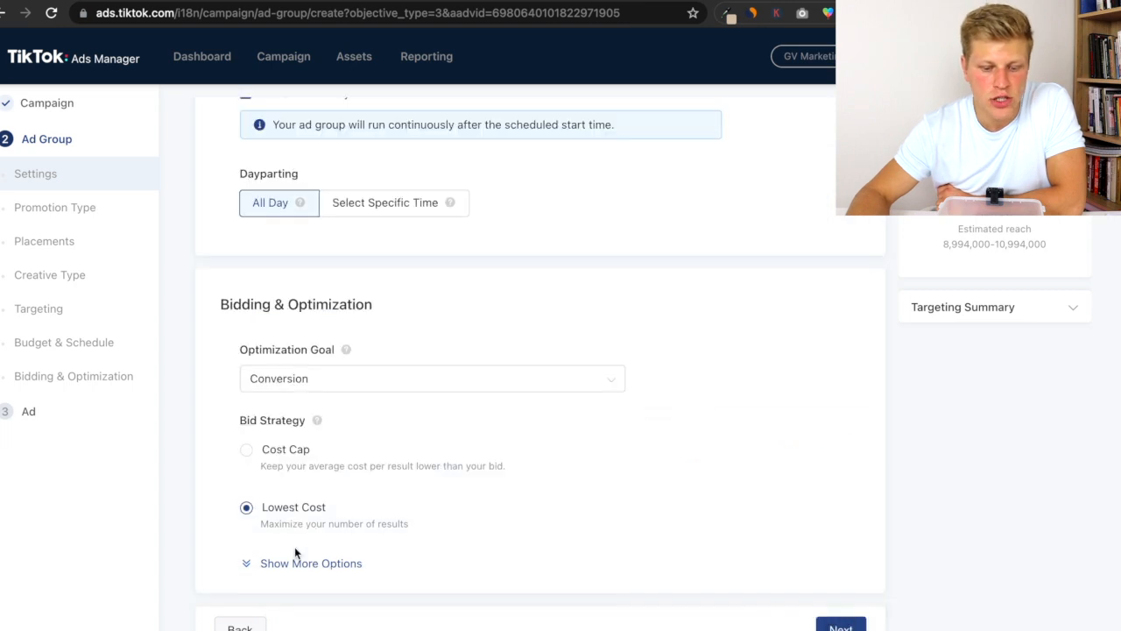
mouse_move(295, 513)
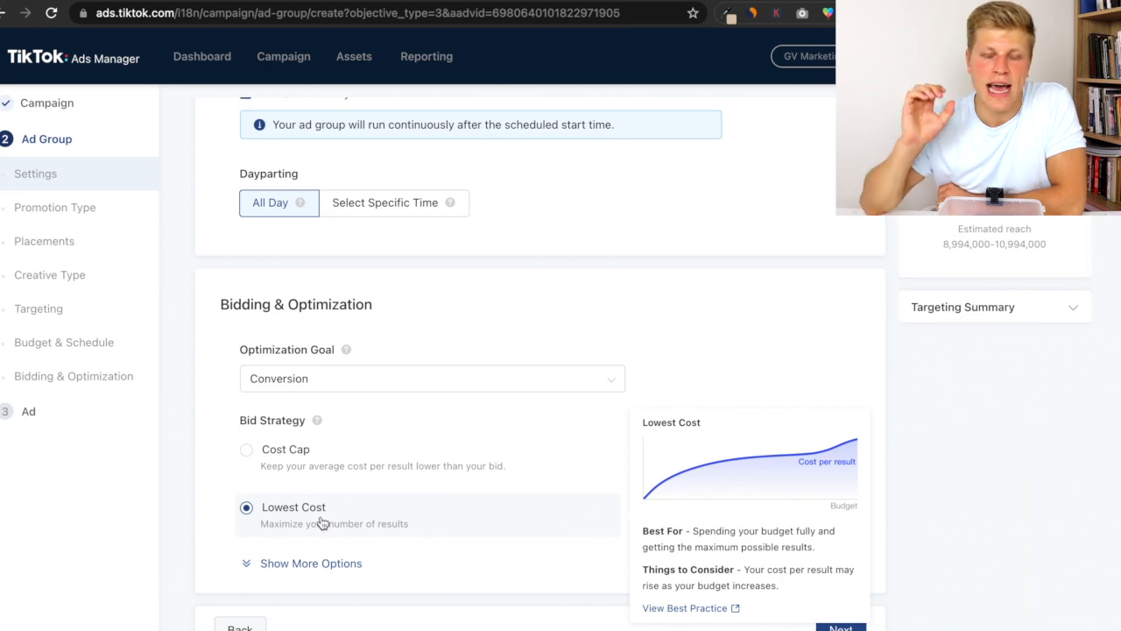
mouse_move(300, 453)
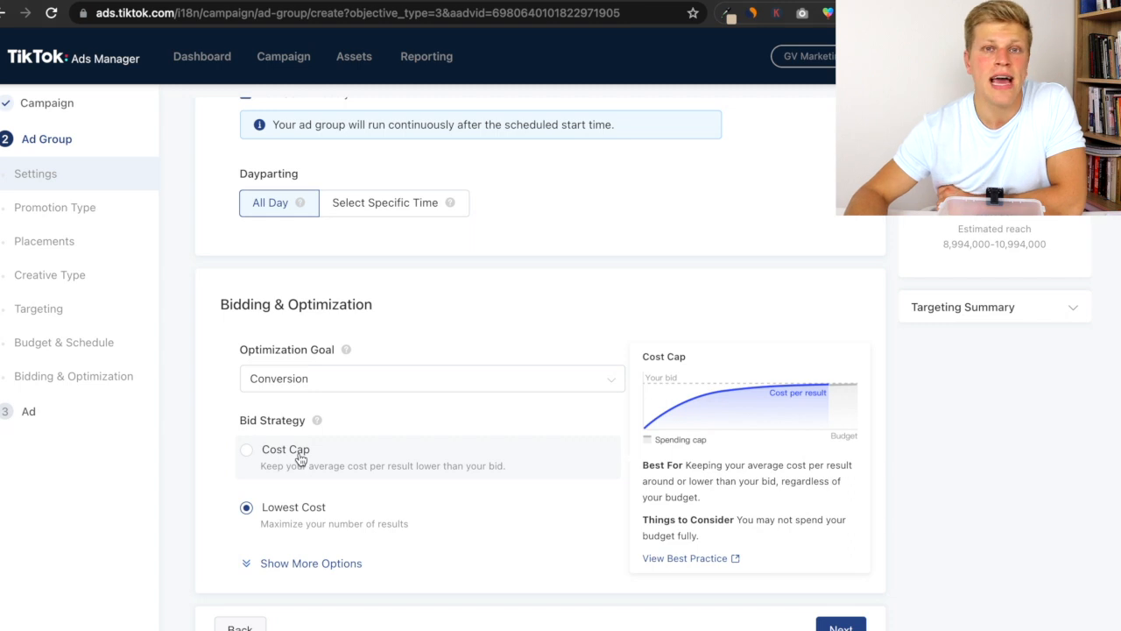
left_click(301, 459)
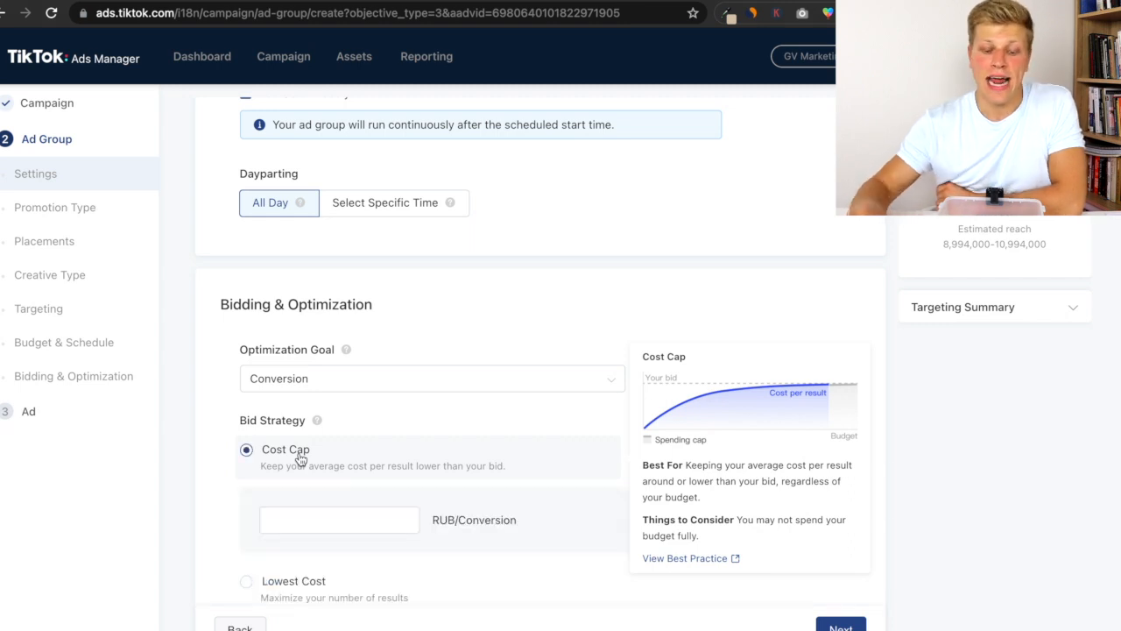
left_click(346, 527)
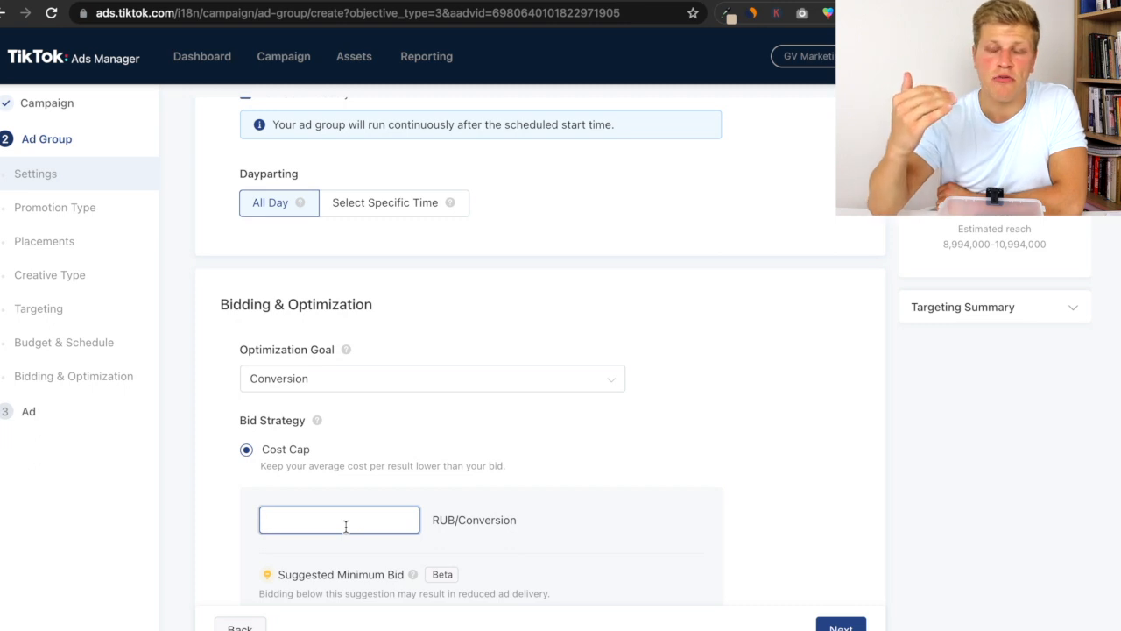
scroll(346, 525, "down", 1)
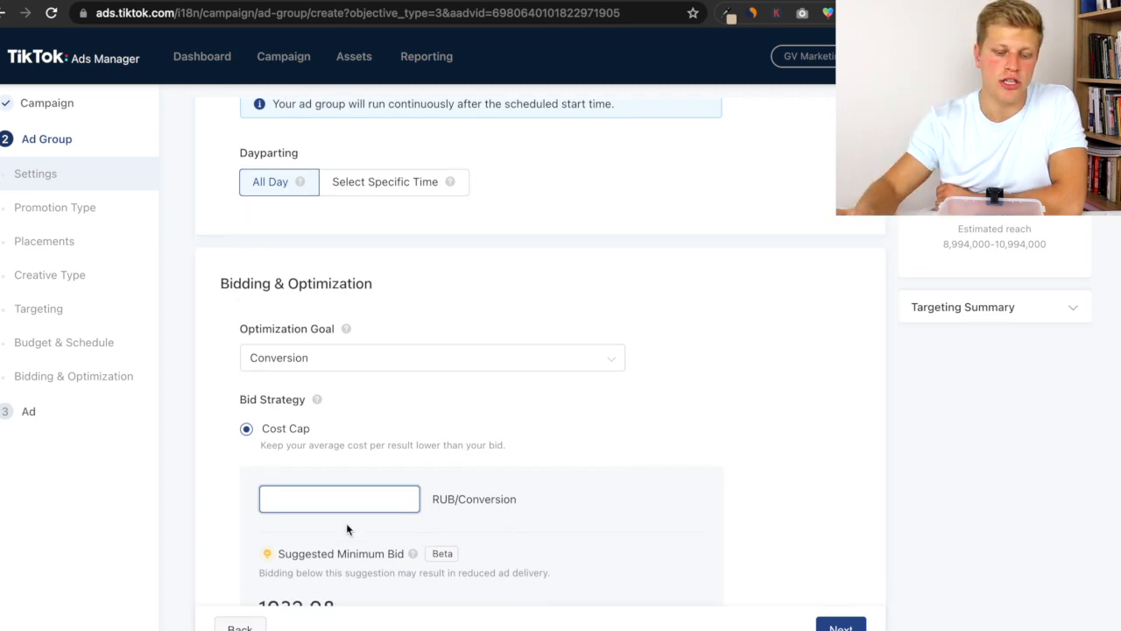
scroll(350, 523, "down", 3)
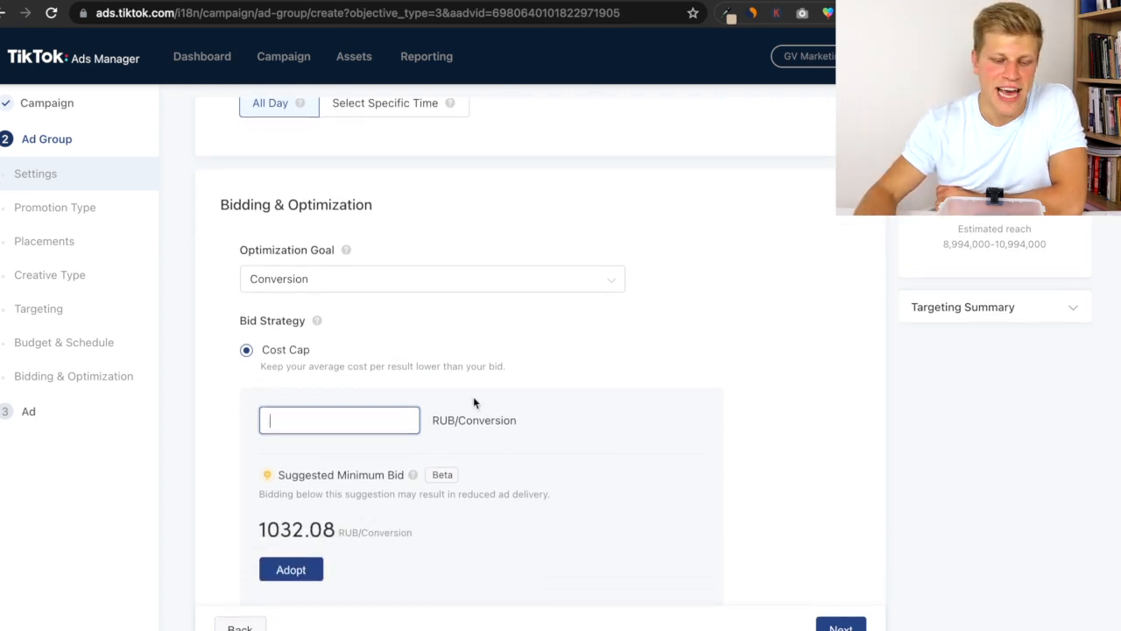
left_click_drag(436, 417, 505, 420)
left_click(375, 421)
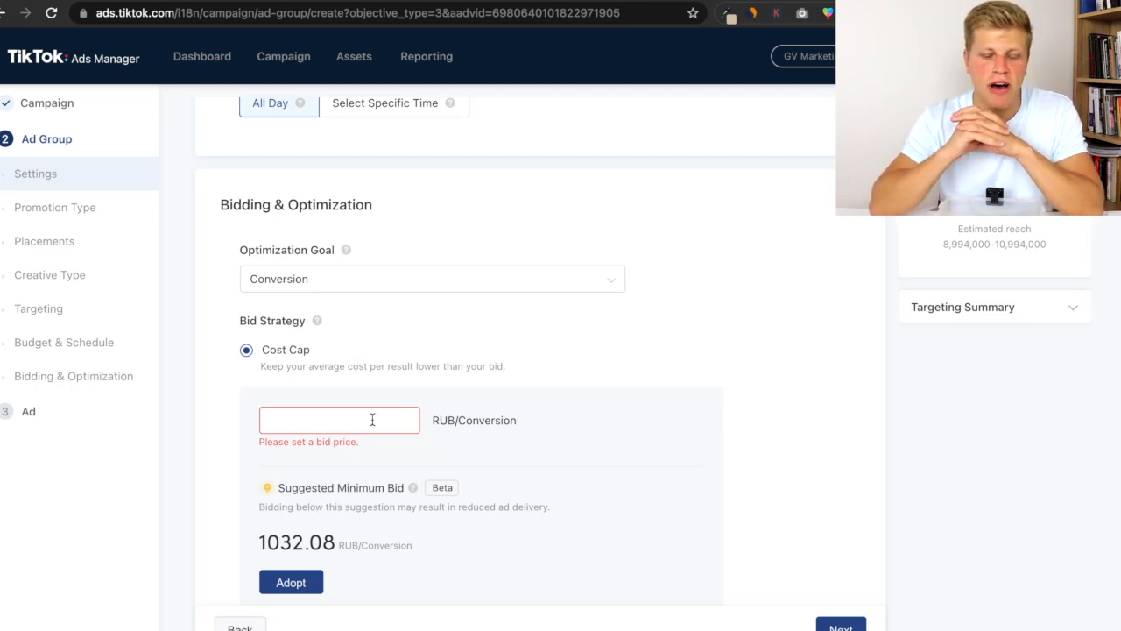
type("2000")
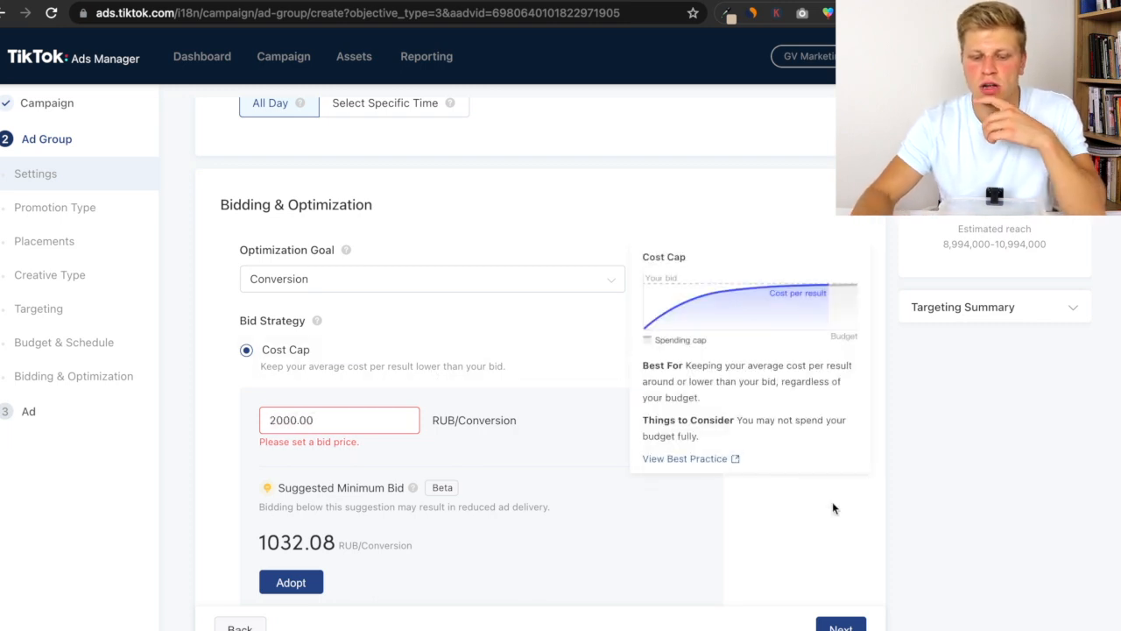
left_click(559, 512)
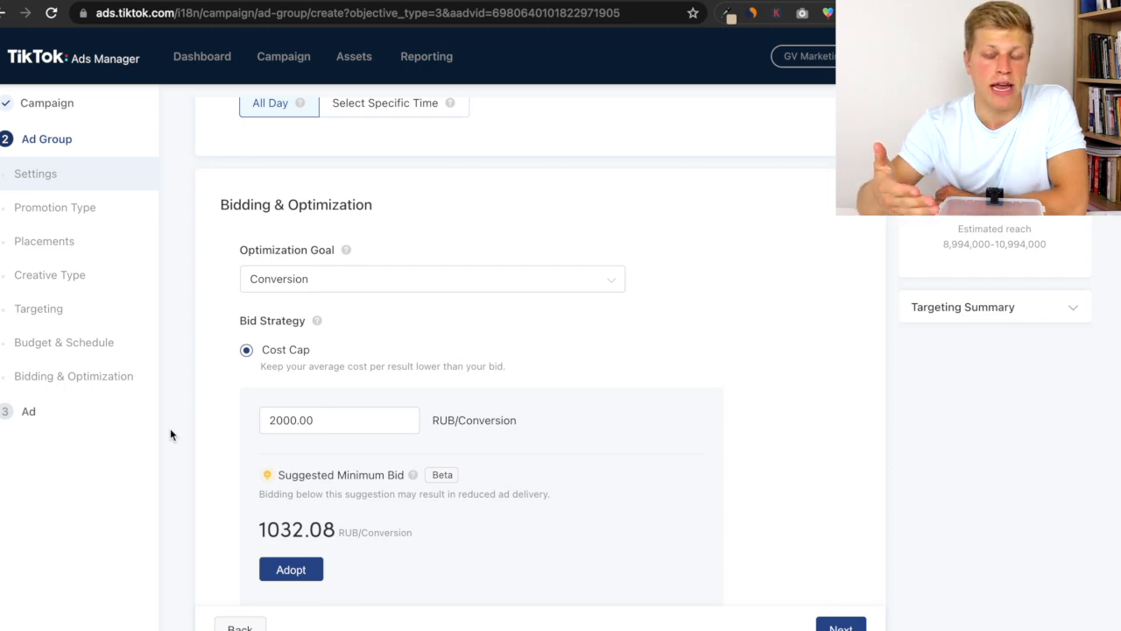
- Select the Lowest Cost bid strategy and expand its additional billing and delivery options
scroll(171, 427, "down", 3)
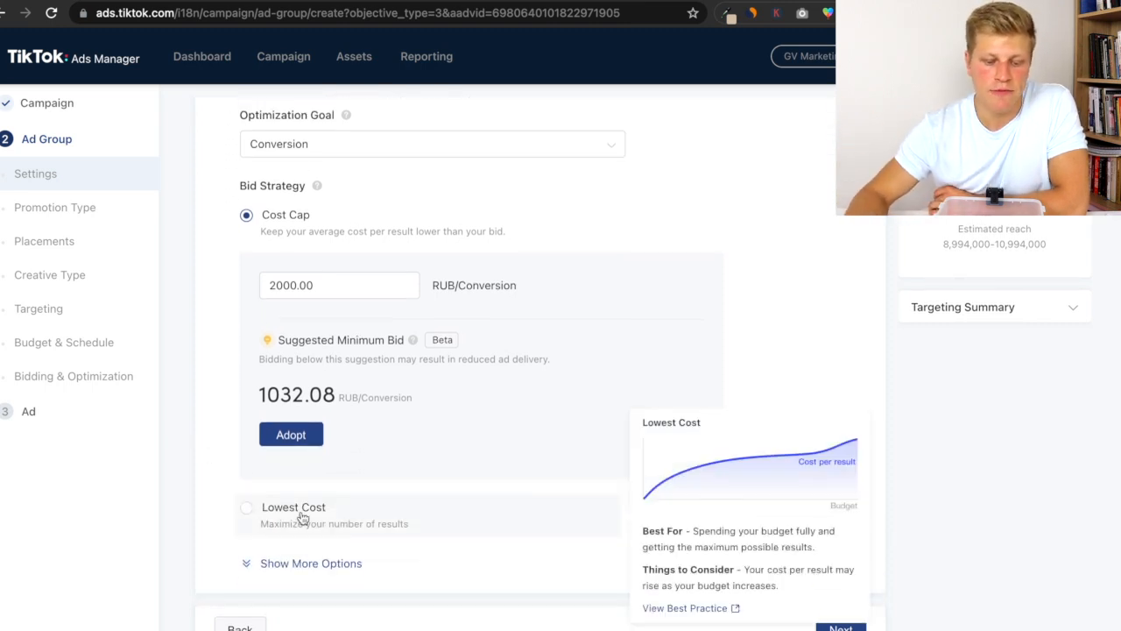
left_click(302, 517)
left_click(315, 559)
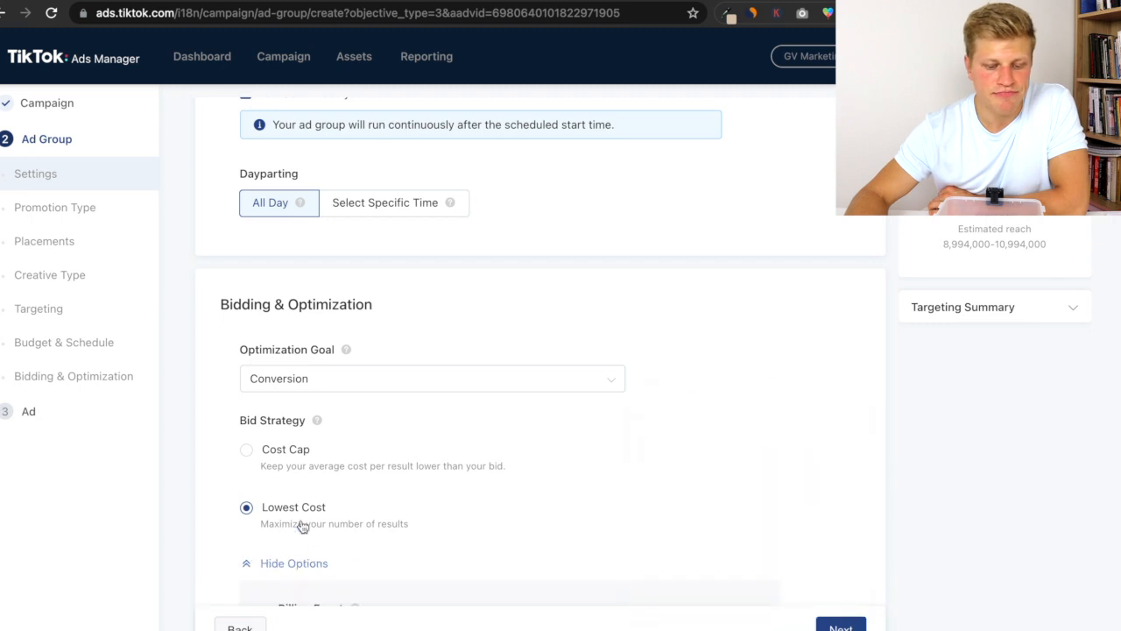
scroll(315, 556, "down", 5)
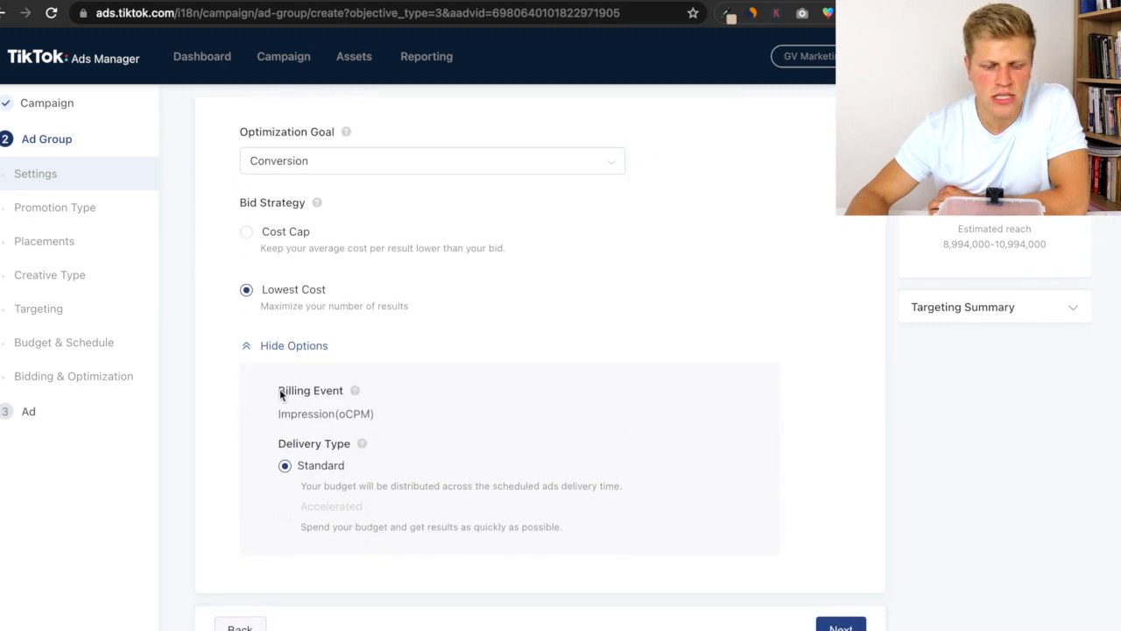
mouse_move(279, 413)
left_mouse_down()
mouse_move(382, 417)
mouse_move(294, 413)
left_mouse_up()
left_click(294, 413)
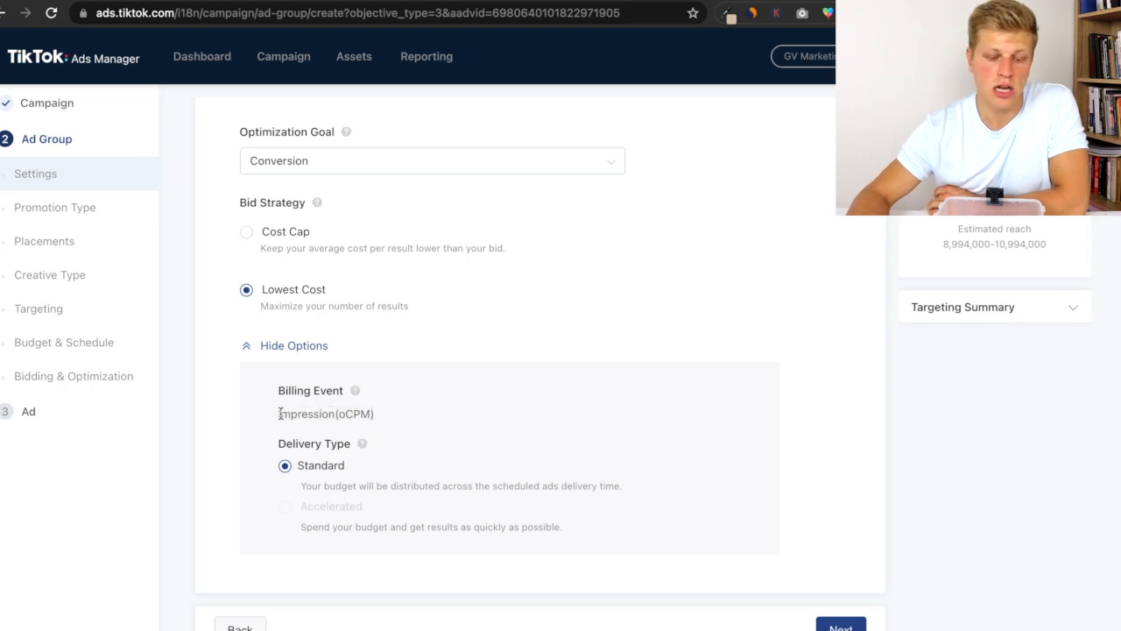
- Proceed to the ad creation step and review the default ad name and ad setup
left_click(832, 622)
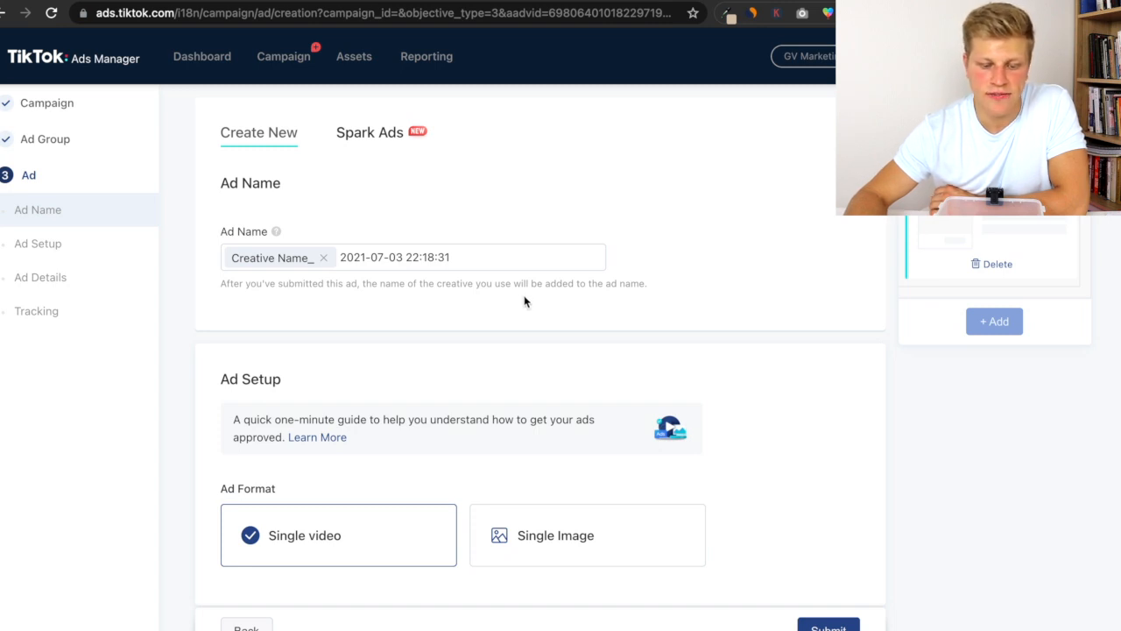
left_click(388, 256)
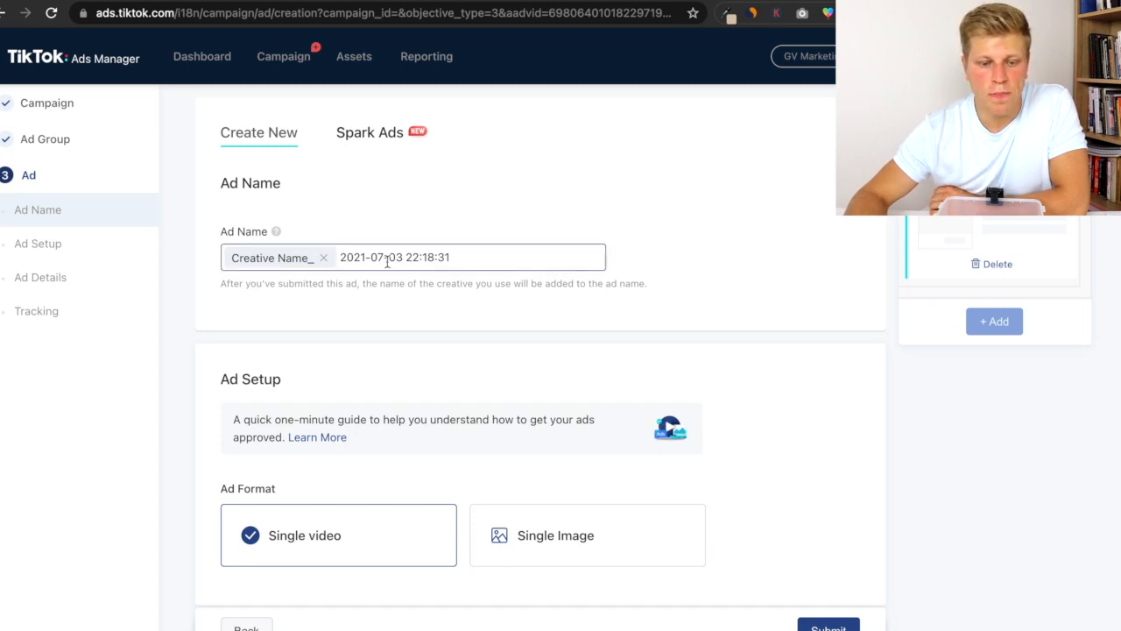
scroll(388, 255, "down", 1)
left_click_drag(478, 231, 361, 241)
left_click(403, 290)
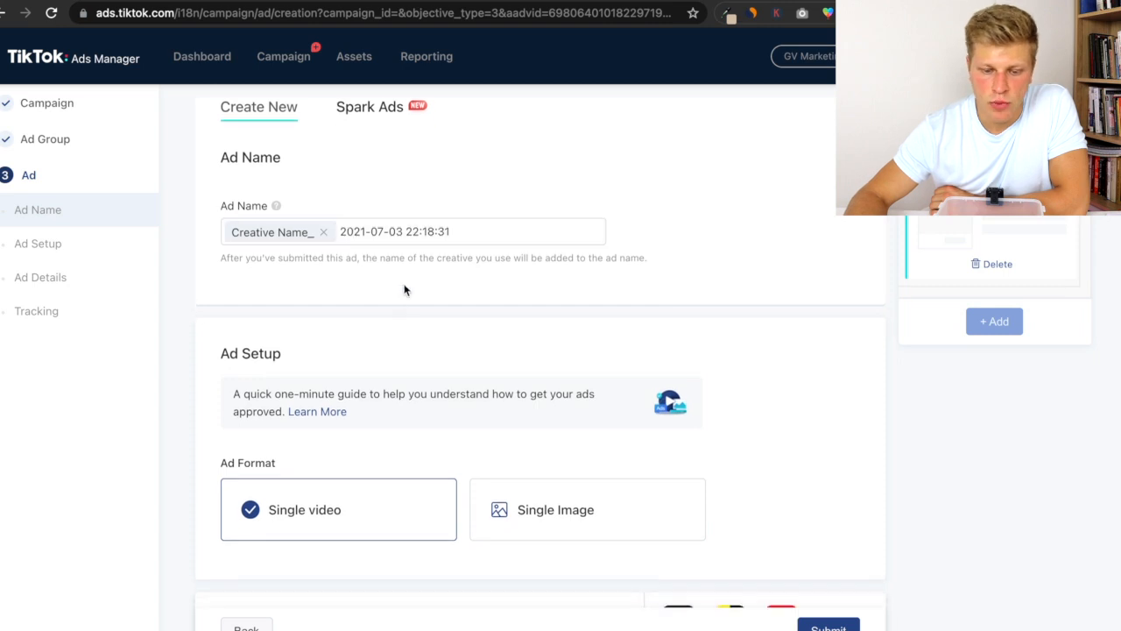
scroll(408, 290, "down", 3)
scroll(429, 254, "down", 5)
scroll(434, 232, "up", 5)
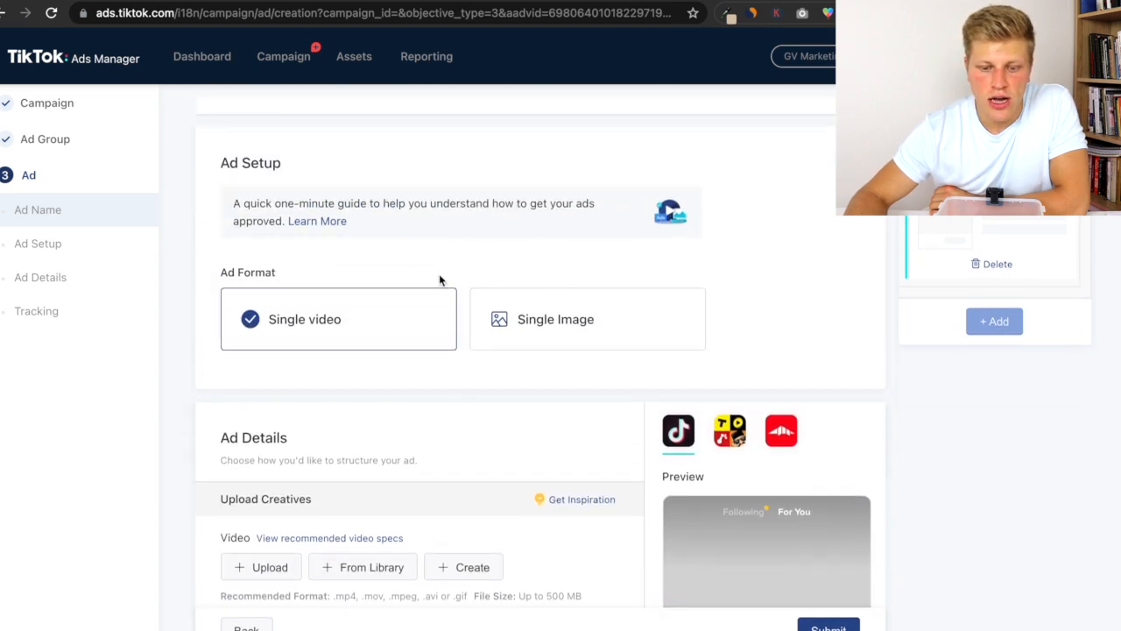
- Switch the ad format to Single Image and back to Single video
left_click(549, 308)
scroll(549, 308, "down", 1)
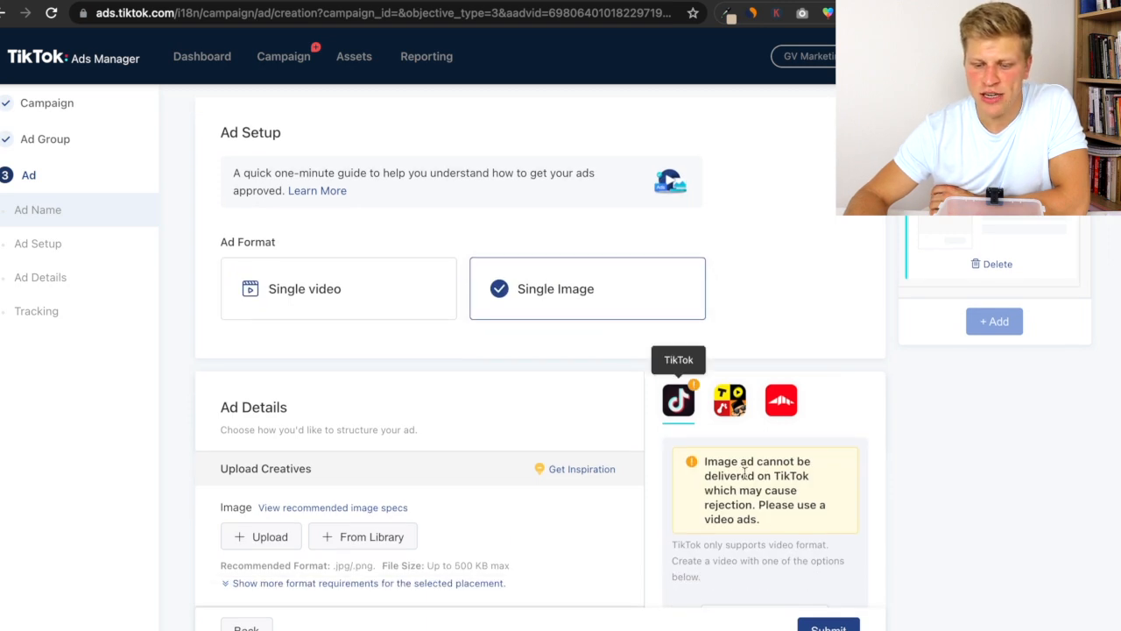
left_click_drag(706, 462, 792, 461)
left_click_drag(717, 482, 718, 481)
left_click(811, 470)
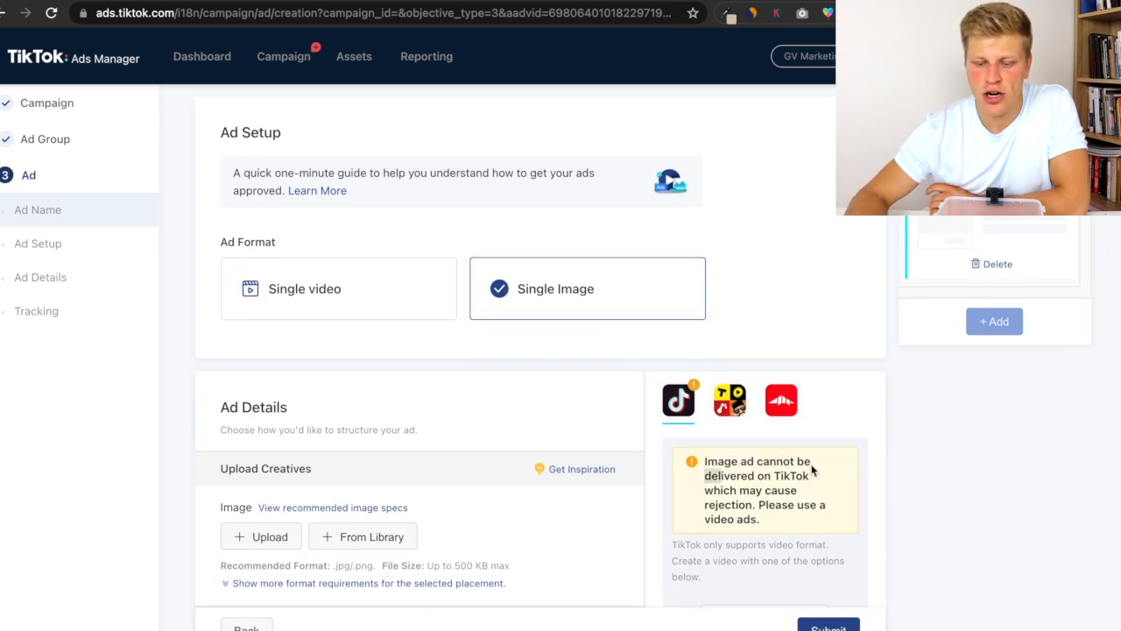
left_click(426, 313)
scroll(429, 368, "down", 1)
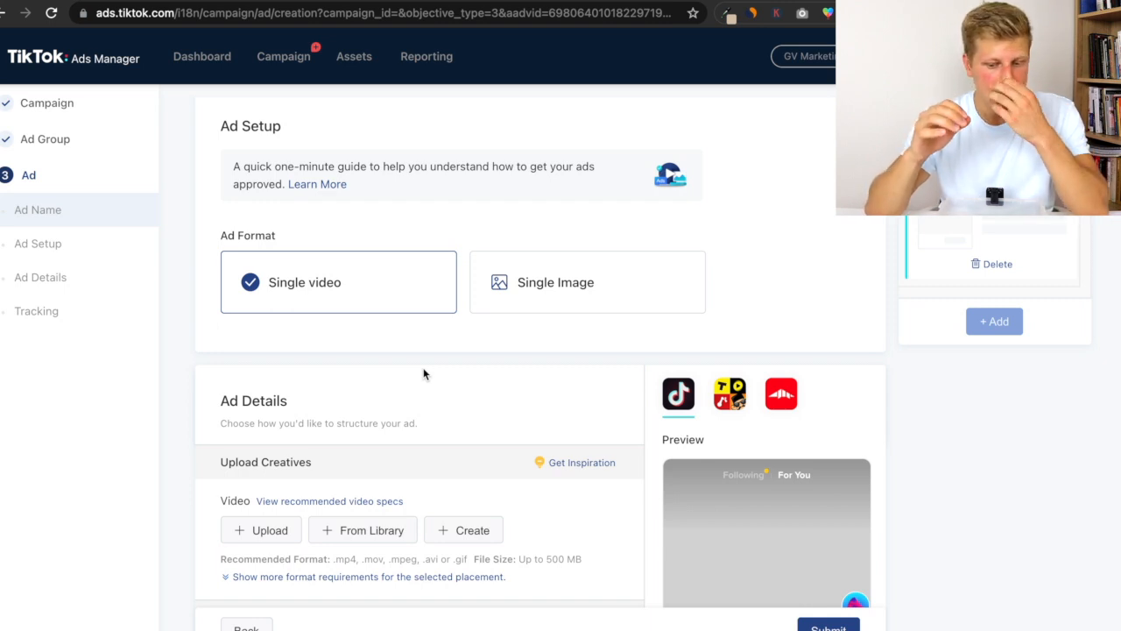
scroll(425, 368, "down", 3)
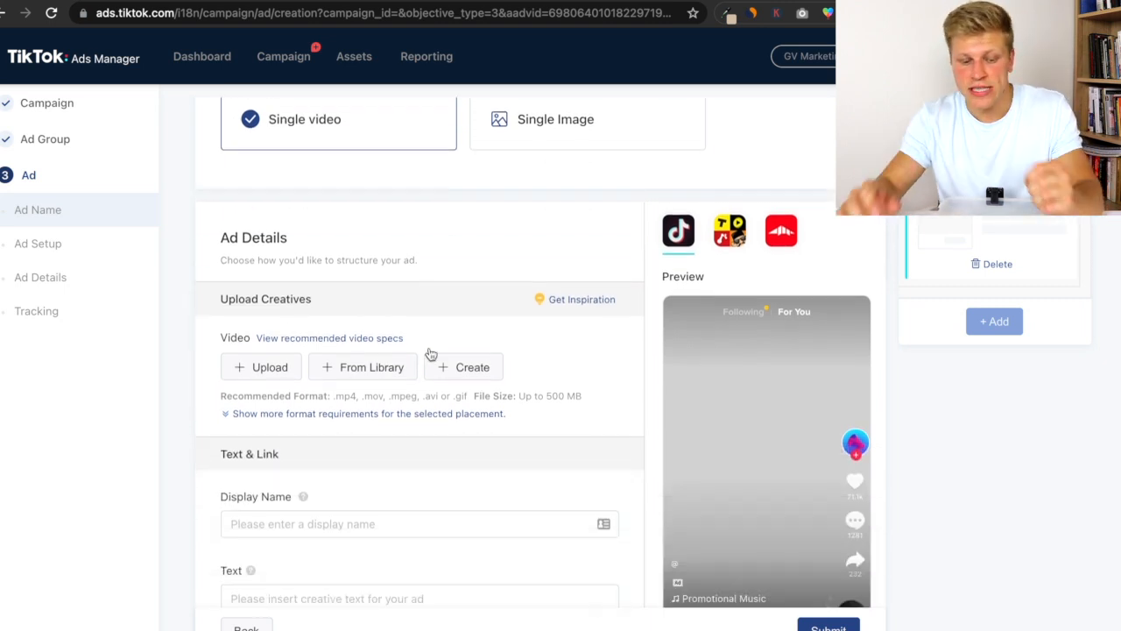
left_click(256, 317)
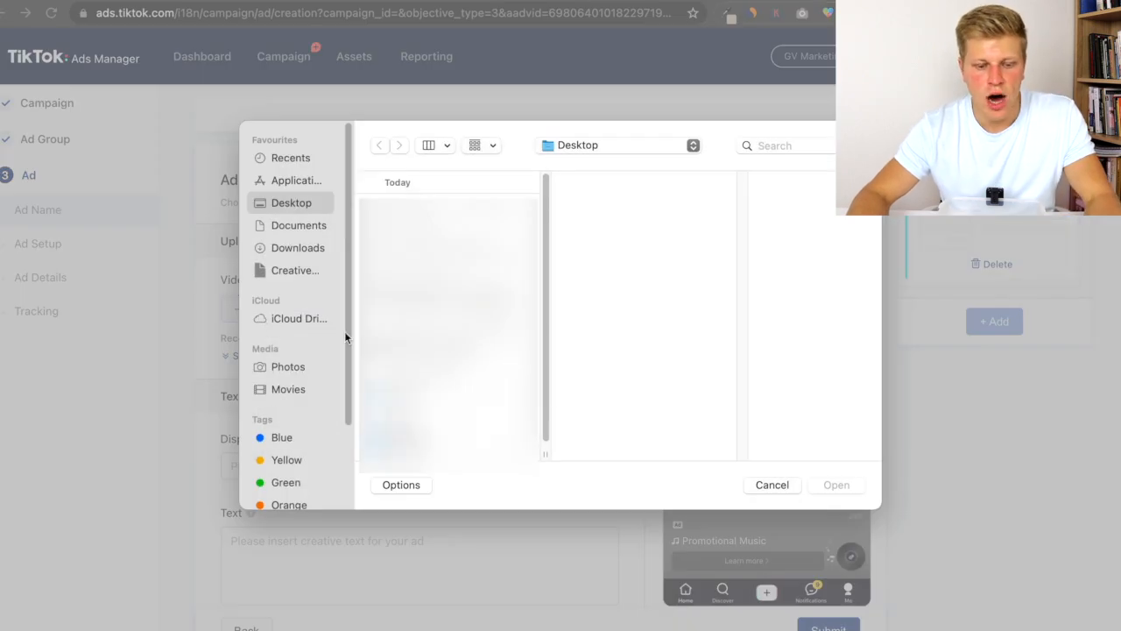
left_click(771, 485)
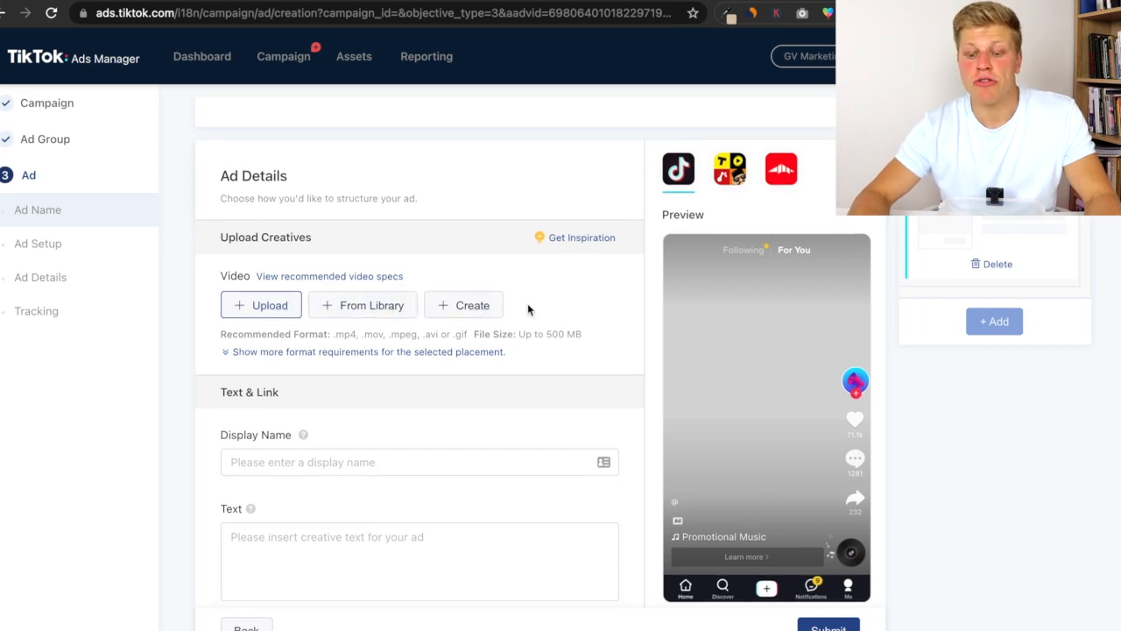
- Enter brandname as the ad's display name
scroll(528, 306, "down", 2)
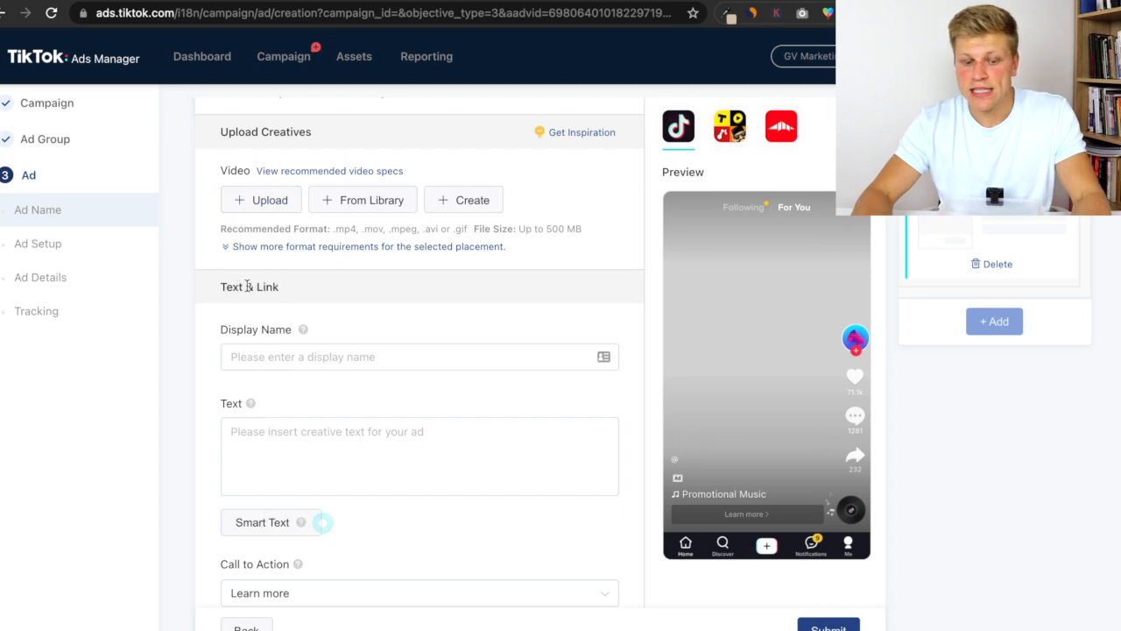
scroll(333, 300, "down", 1)
scroll(333, 300, "down", 2)
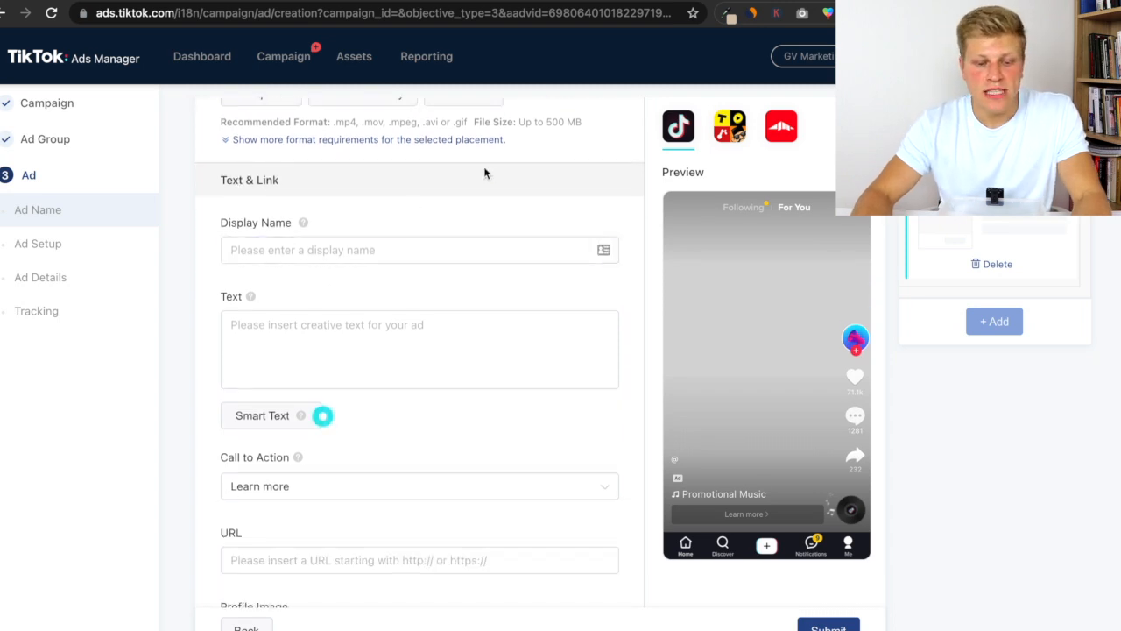
left_click(393, 250)
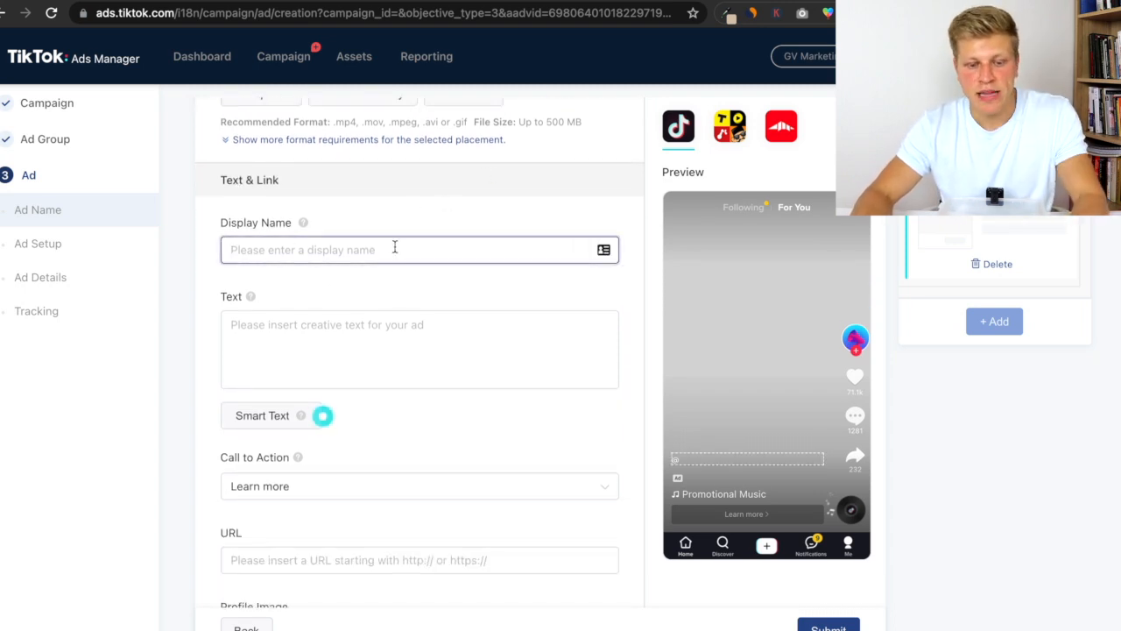
type("brandname")
left_click(687, 374)
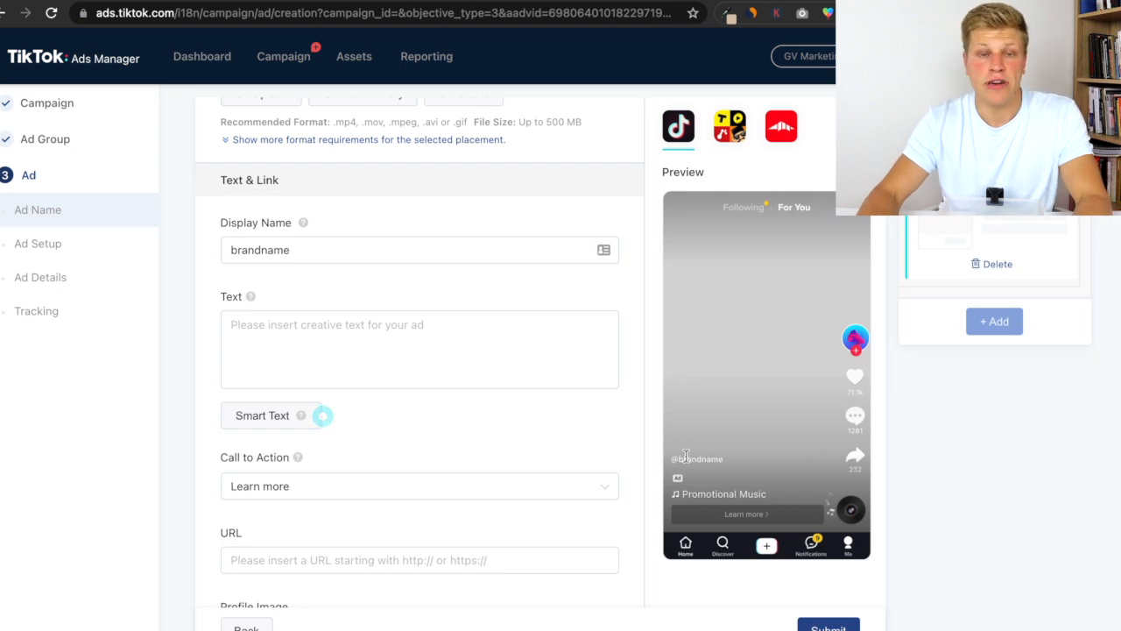
- Enter "Surprise your loved one!" as the ad text
scroll(370, 376, "down", 1)
left_click(361, 334)
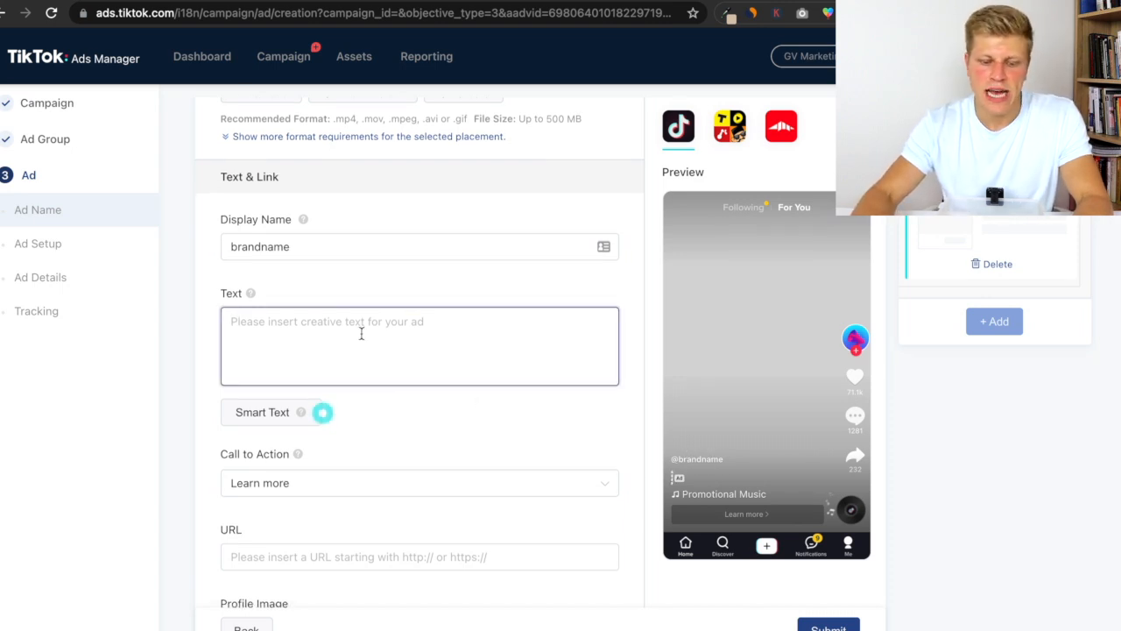
type("Surpris")
key("BackSpace")
key("BackSpace")
key("BackSpace")
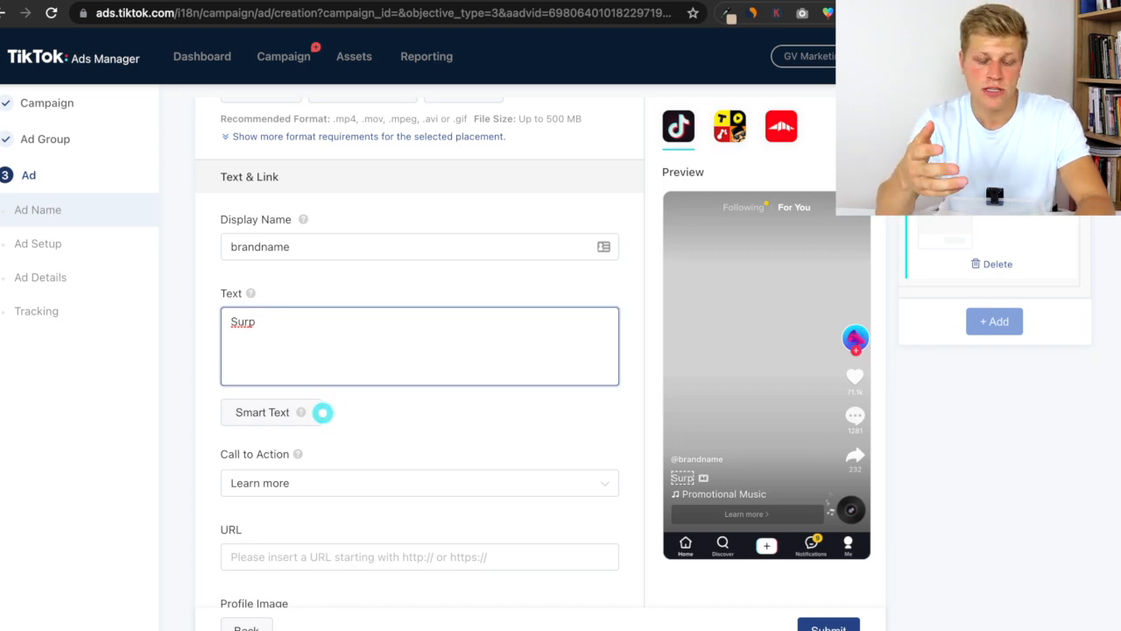
type("rise your loved one!")
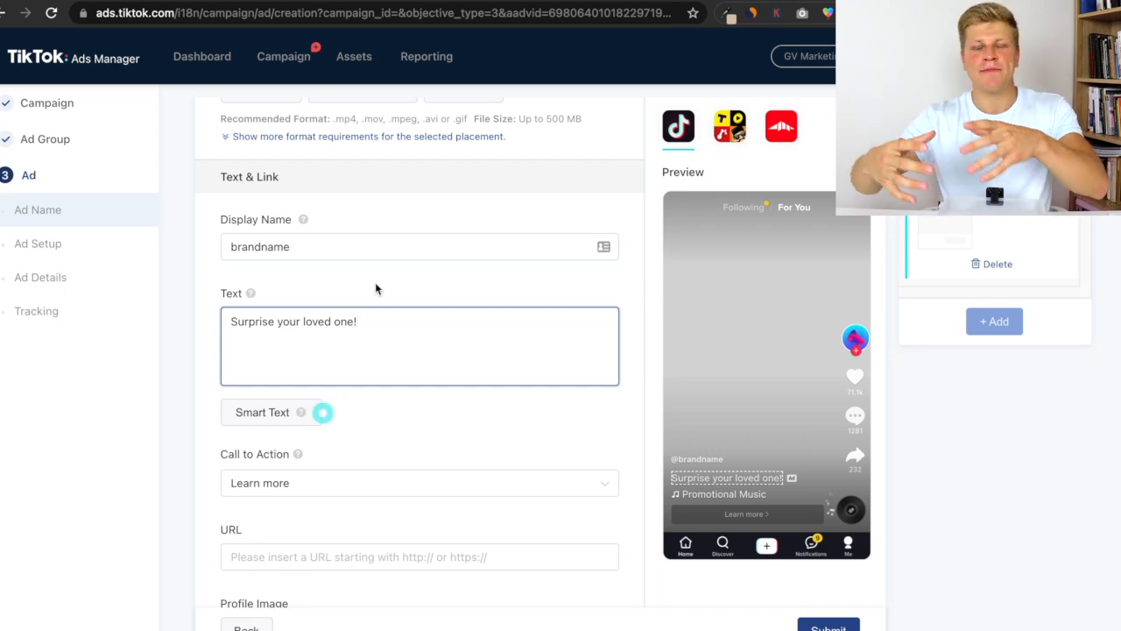
- Check the Smart Text help and set the call to action to Shop now
scroll(375, 289, "down", 2)
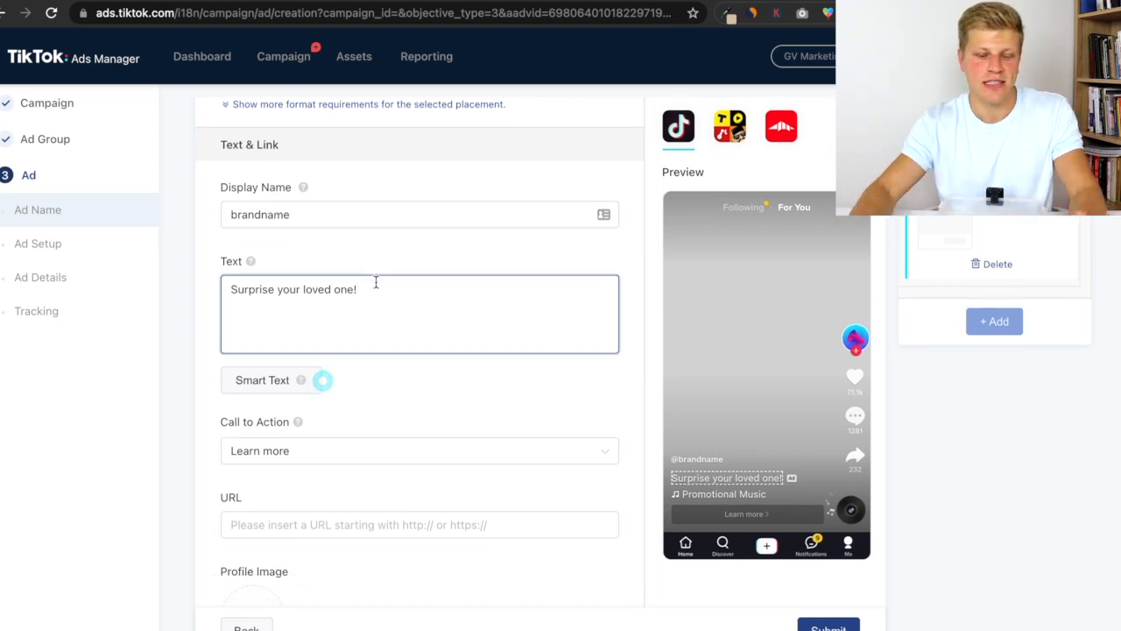
mouse_move(302, 337)
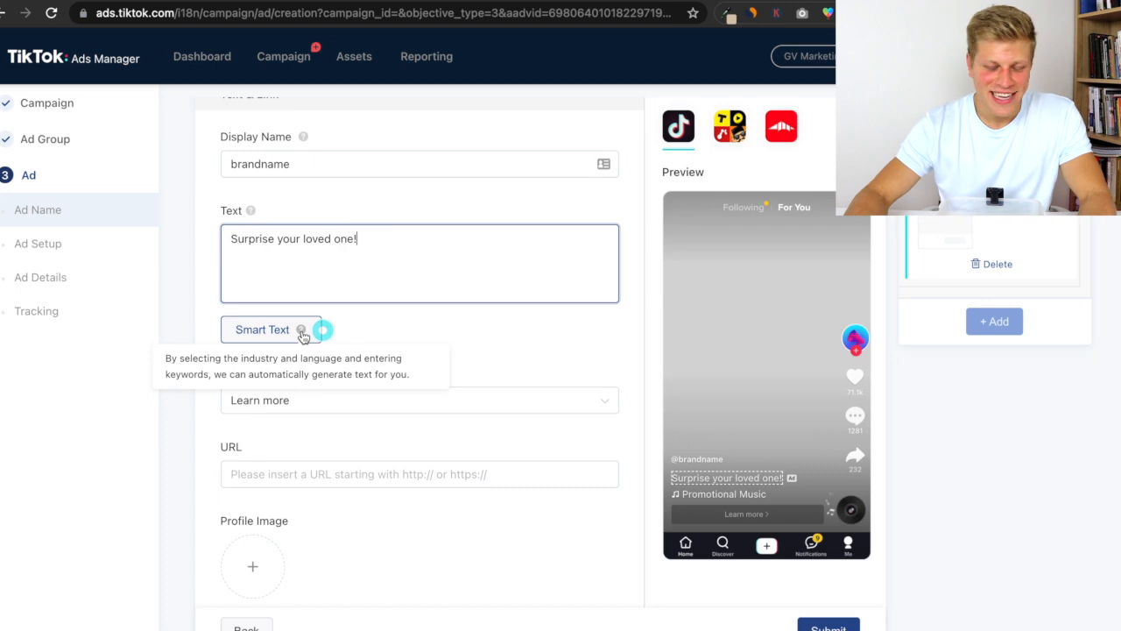
left_click(303, 335)
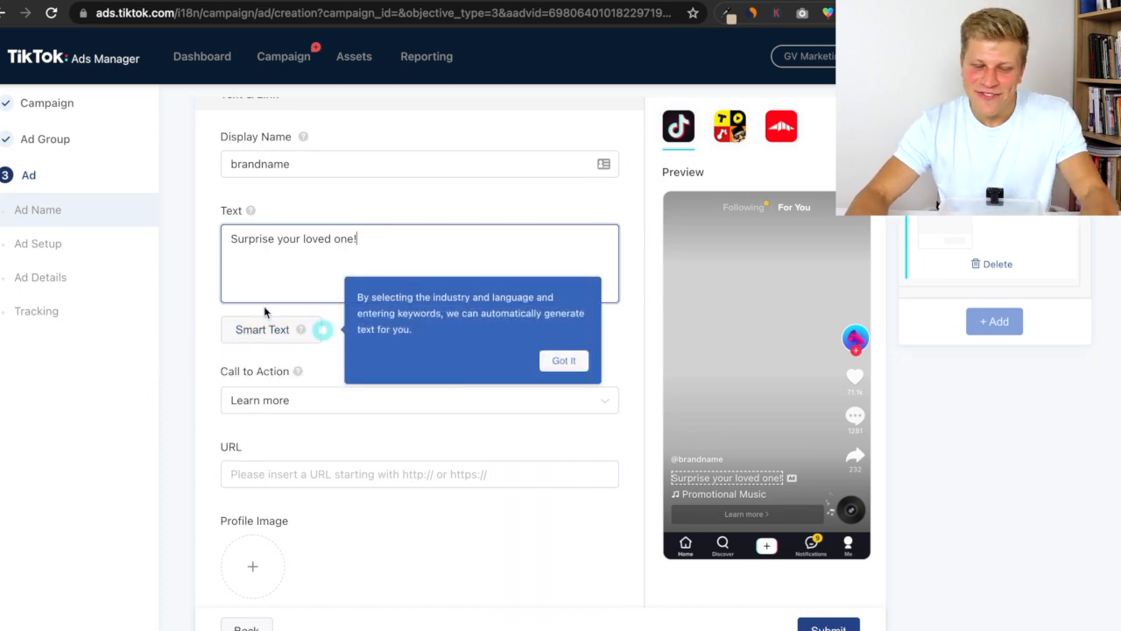
left_click(316, 351)
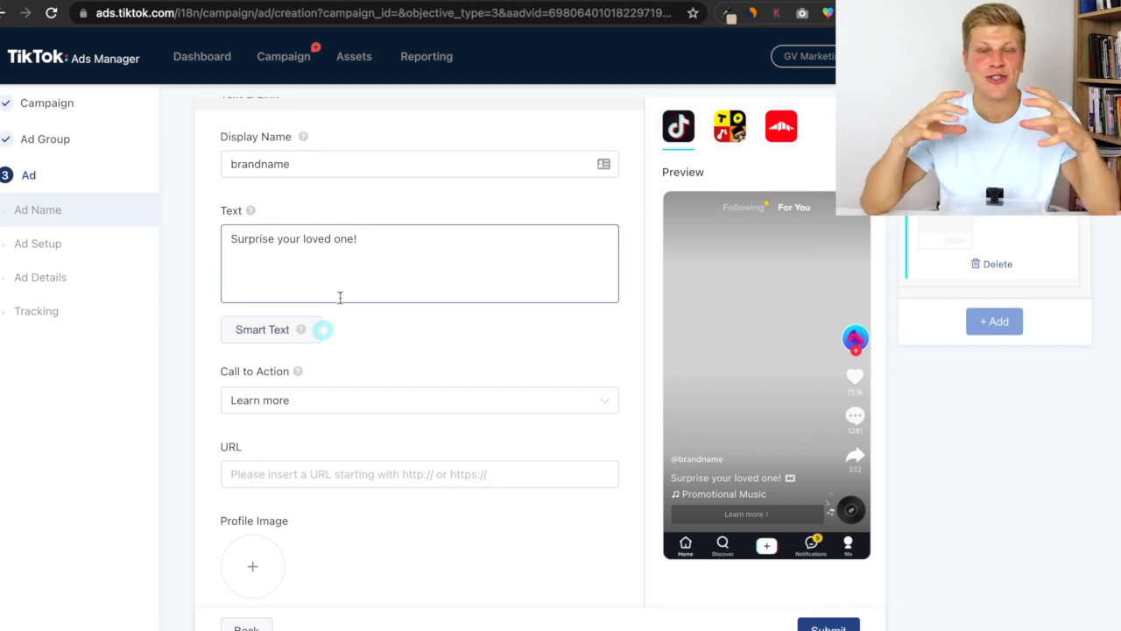
left_click(322, 330)
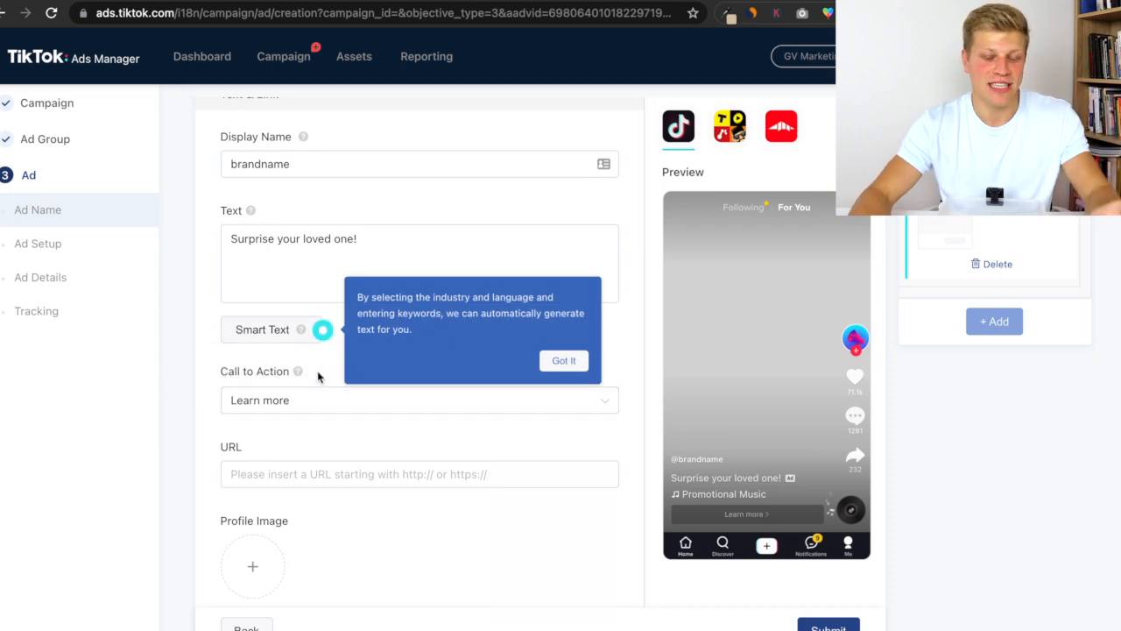
left_click(295, 408)
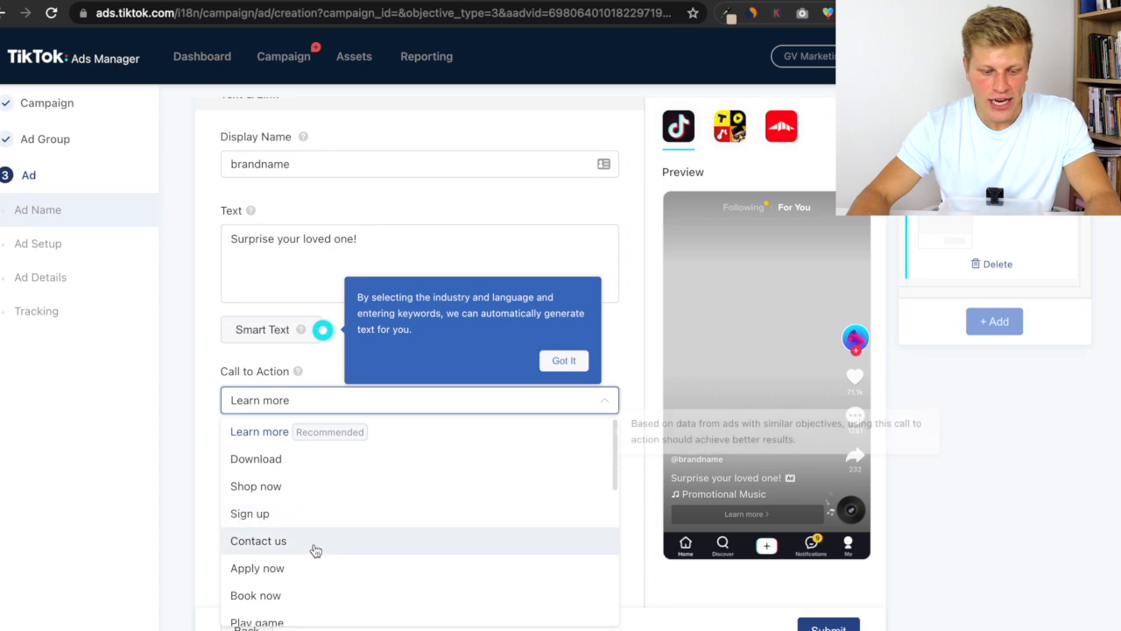
scroll(321, 543, "down", 1)
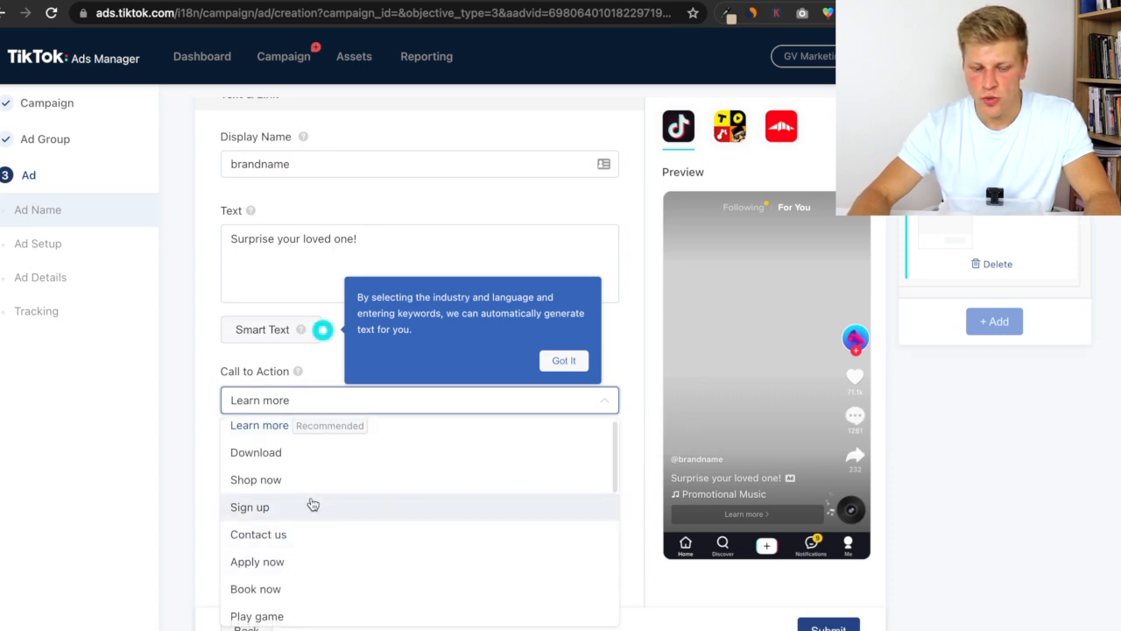
left_click(298, 484)
left_click(564, 361)
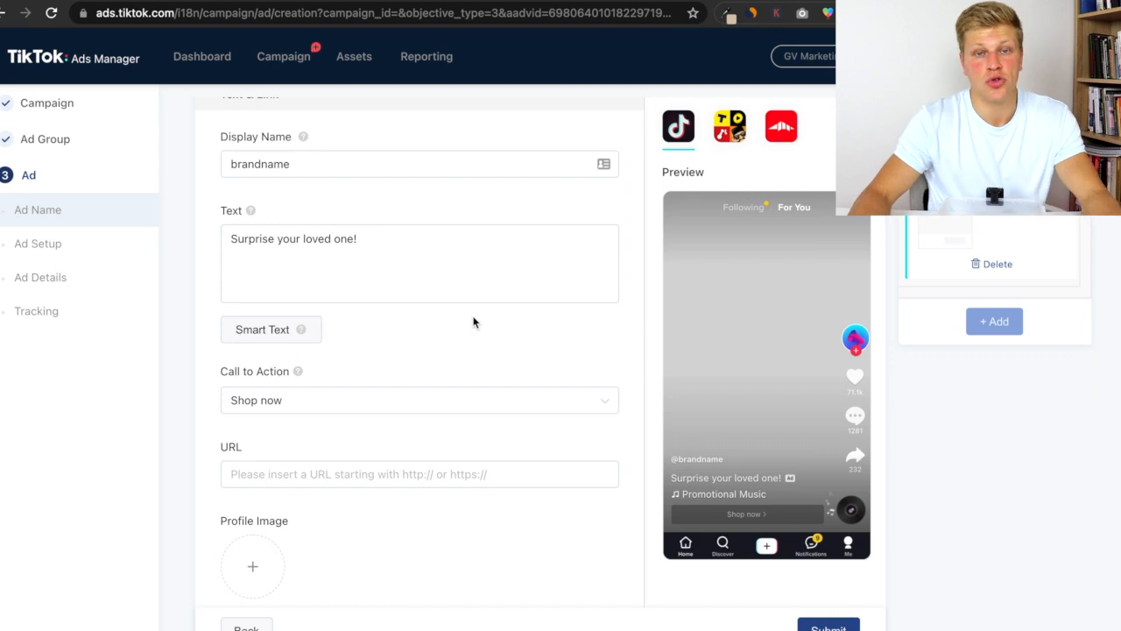
- Tick the authorization checkbox allowing TikTok to use the company's ads in the Creative Center
scroll(459, 326, "down", 1)
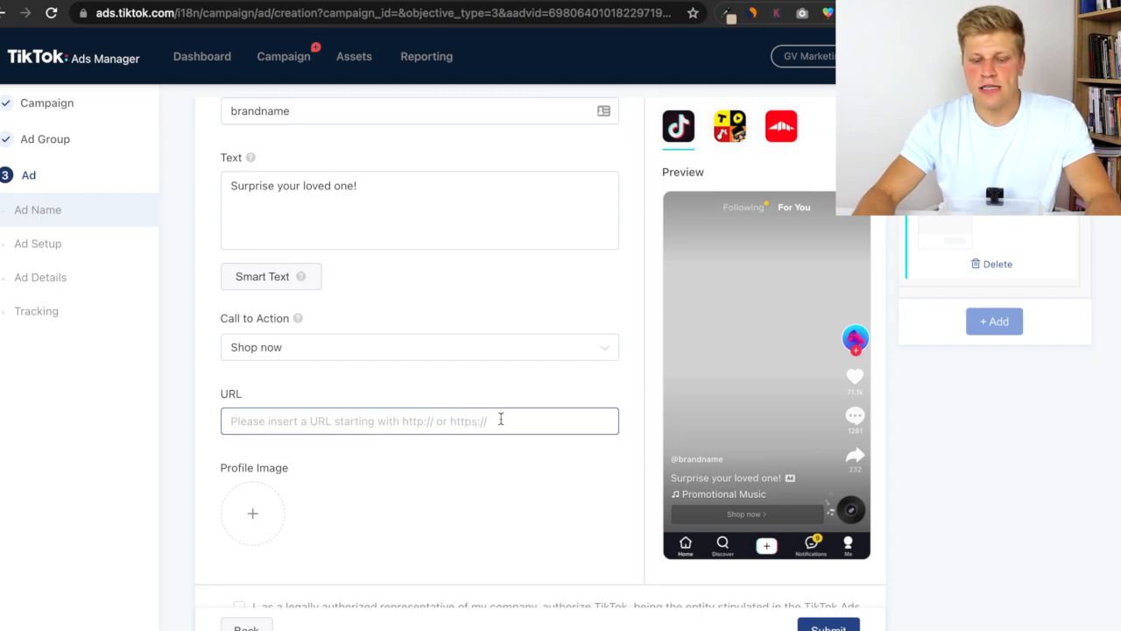
left_click(261, 427)
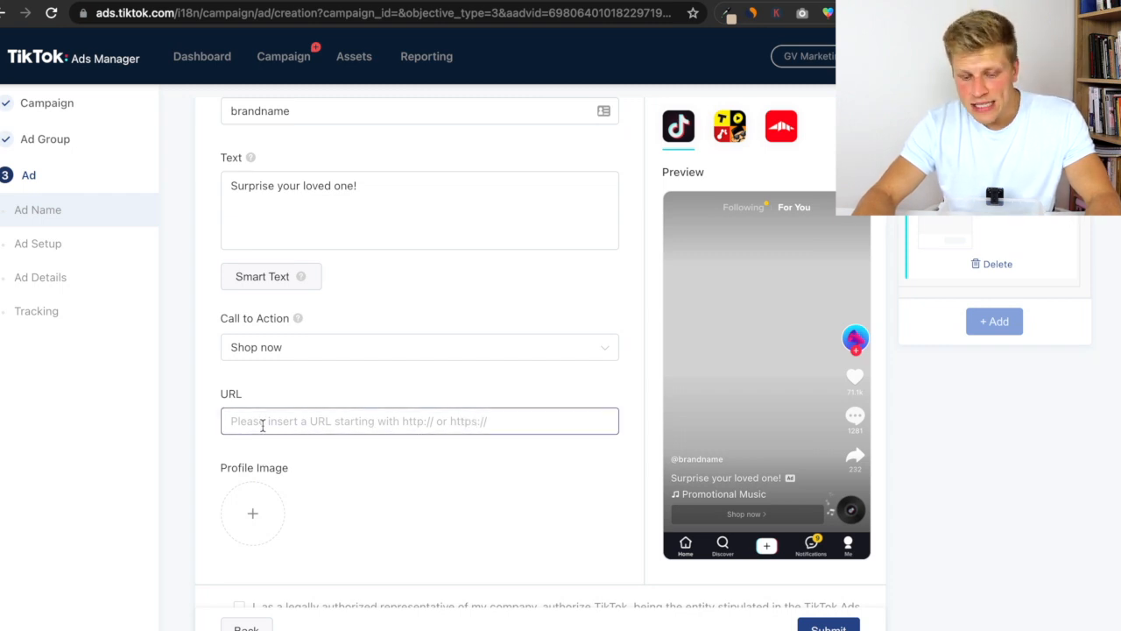
left_click(310, 395)
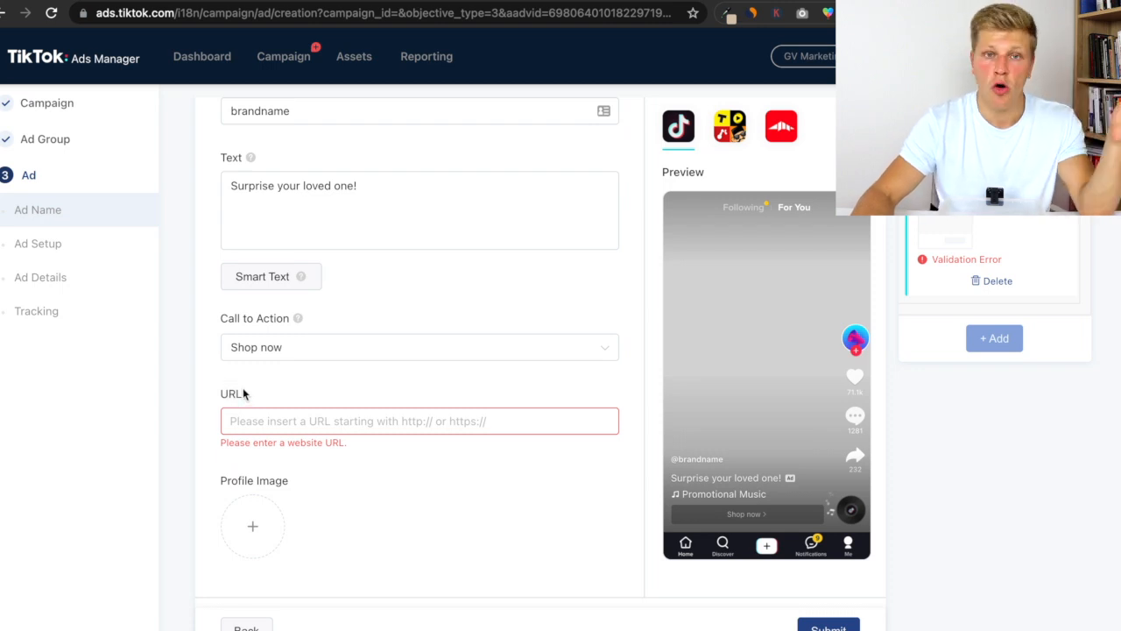
left_click_drag(244, 393, 221, 396)
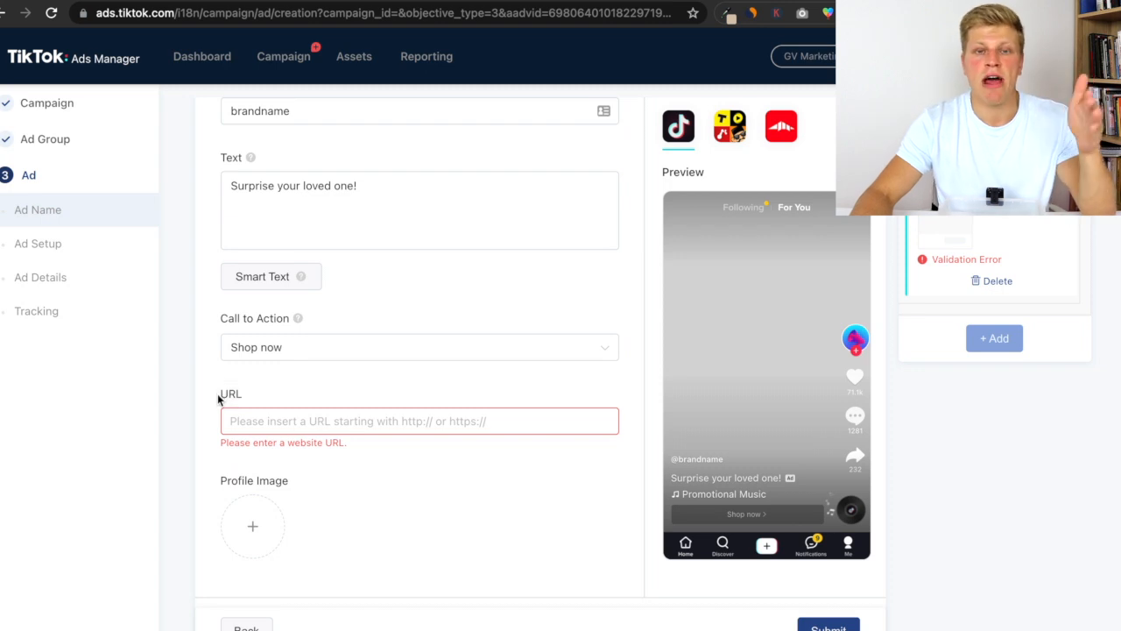
scroll(293, 383, "down", 3)
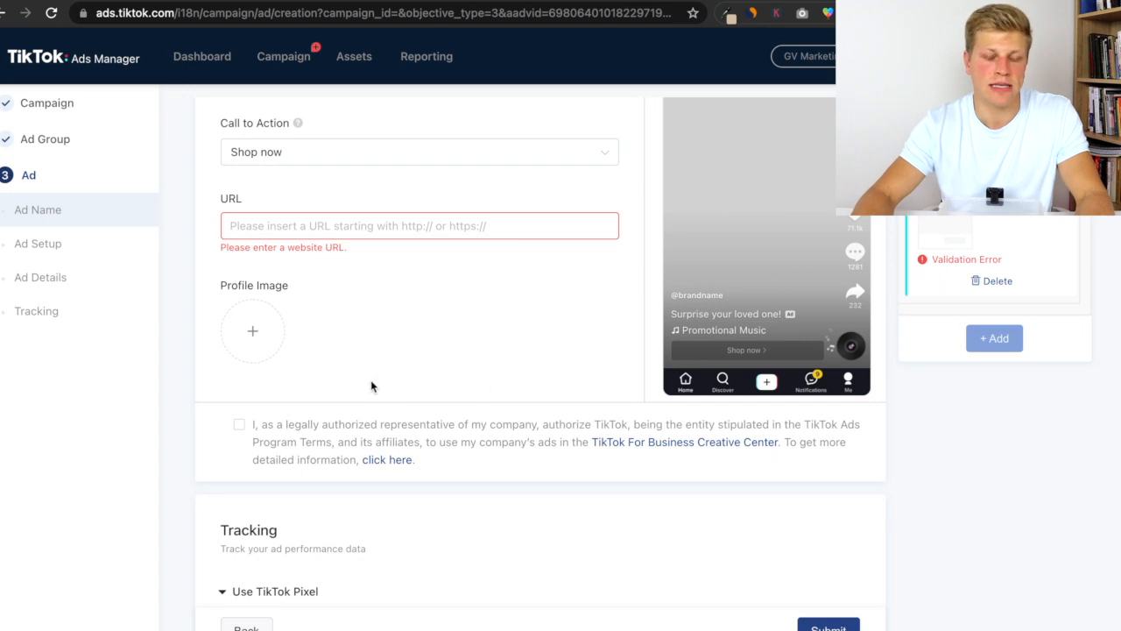
left_click(240, 425)
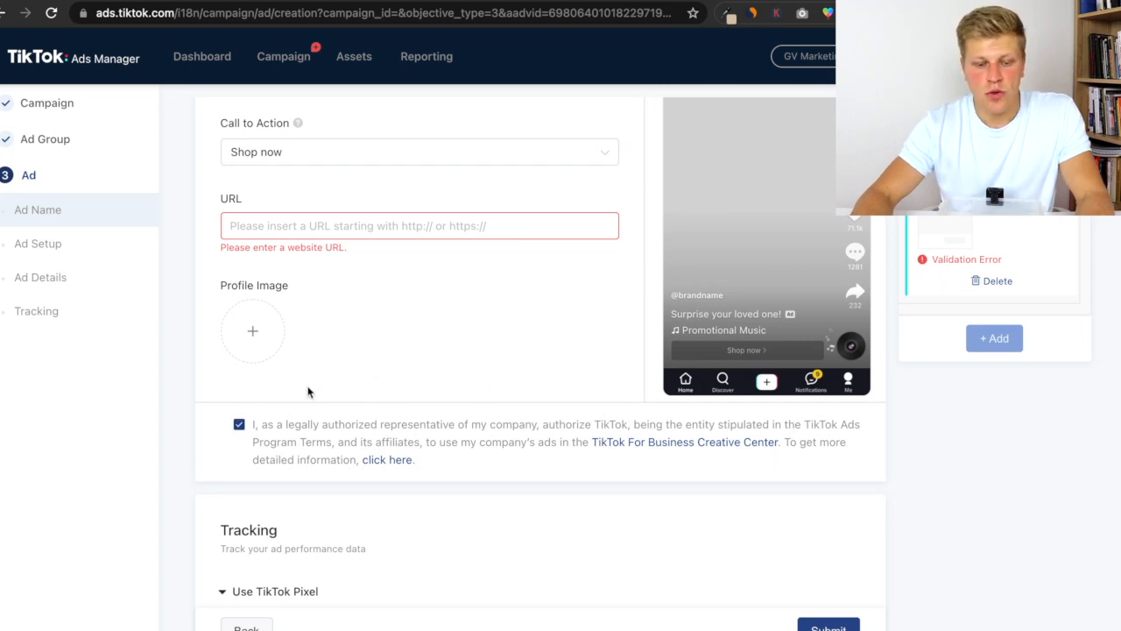
- Review the Tracking section, collapsing the TikTok Pixel and Third Party Tracking Settings groups
scroll(308, 391, "down", 5)
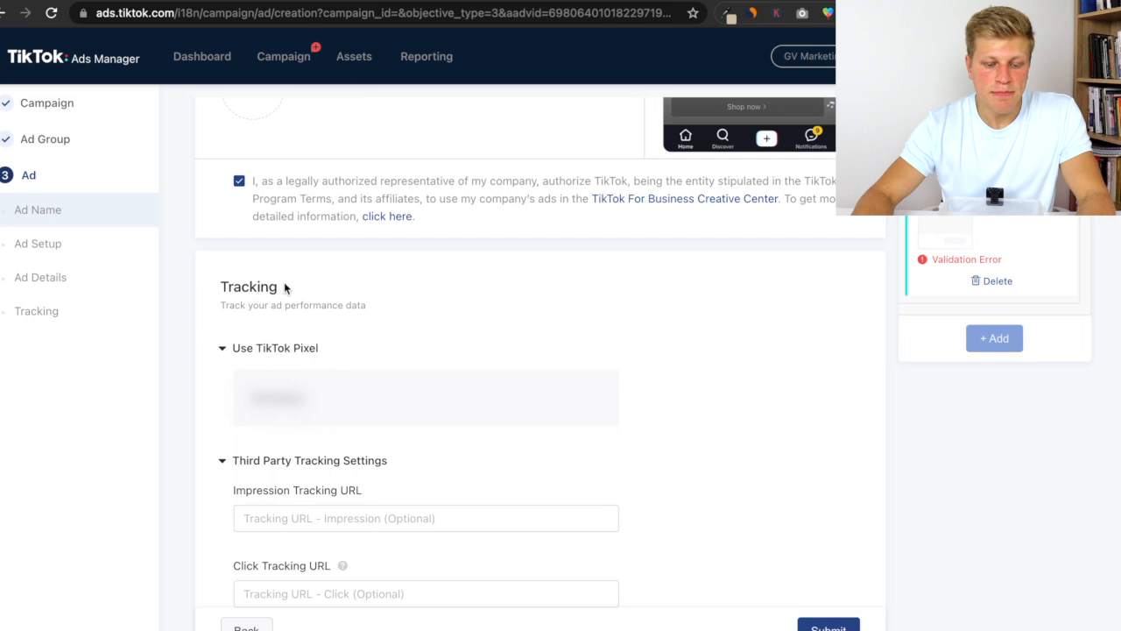
scroll(425, 411, "down", 1)
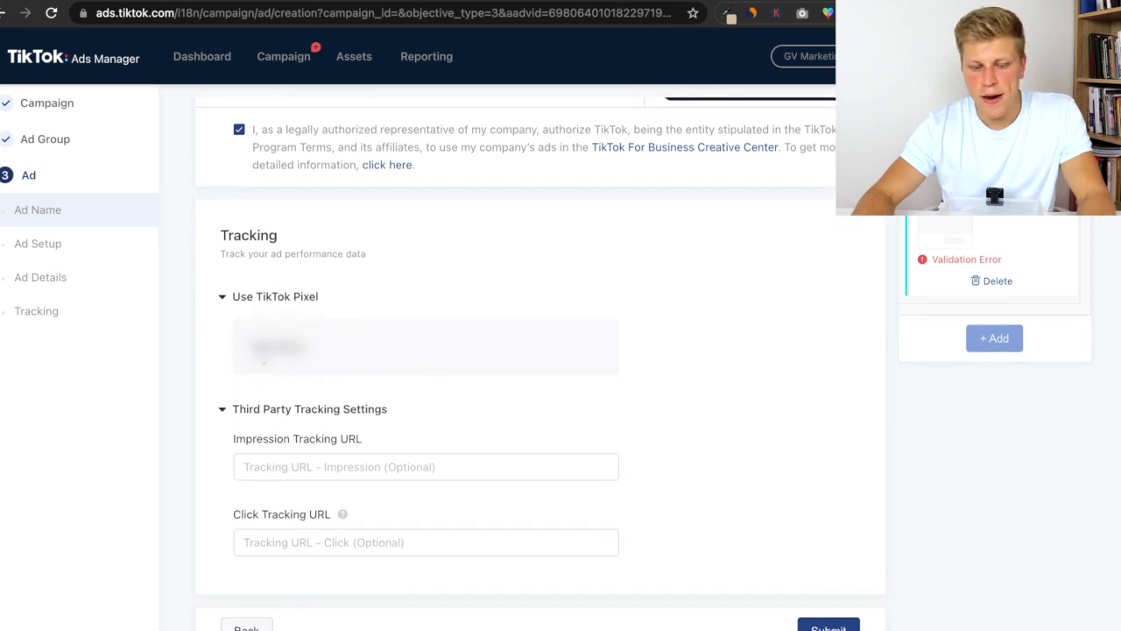
left_click_drag(226, 412, 384, 408)
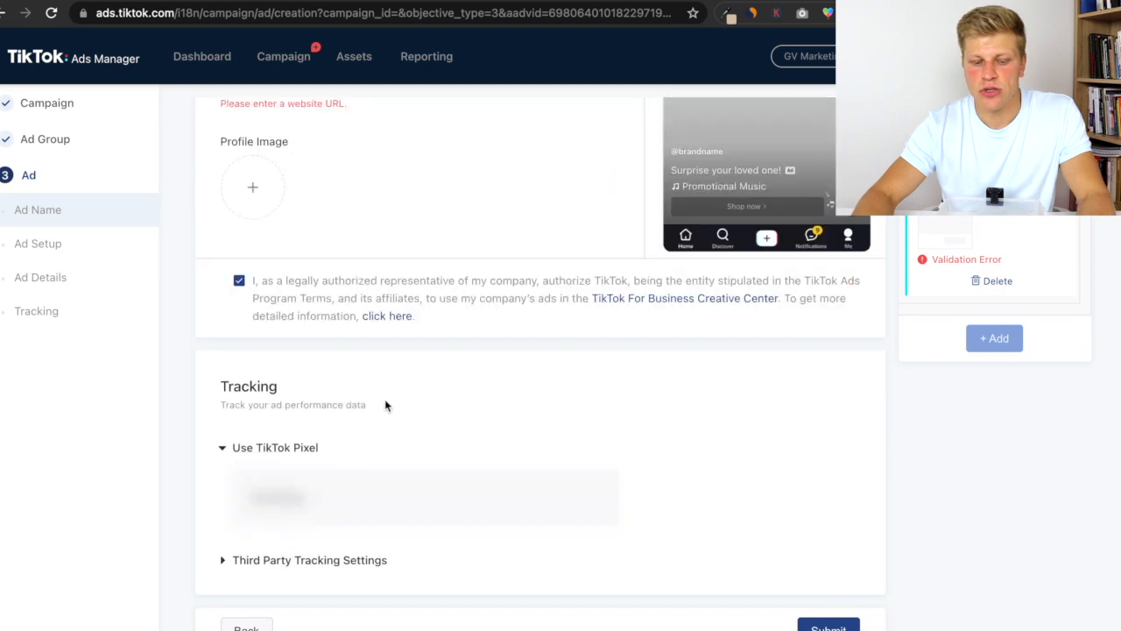
scroll(289, 491, "up", 1)
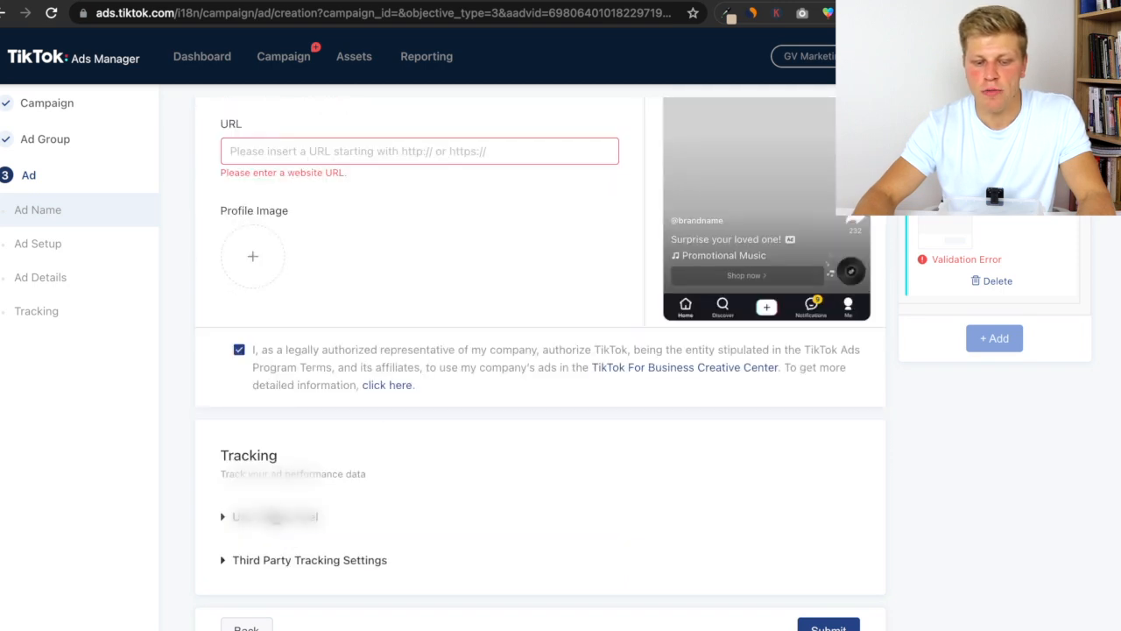
scroll(289, 508, "down", 1)
left_click(293, 451)
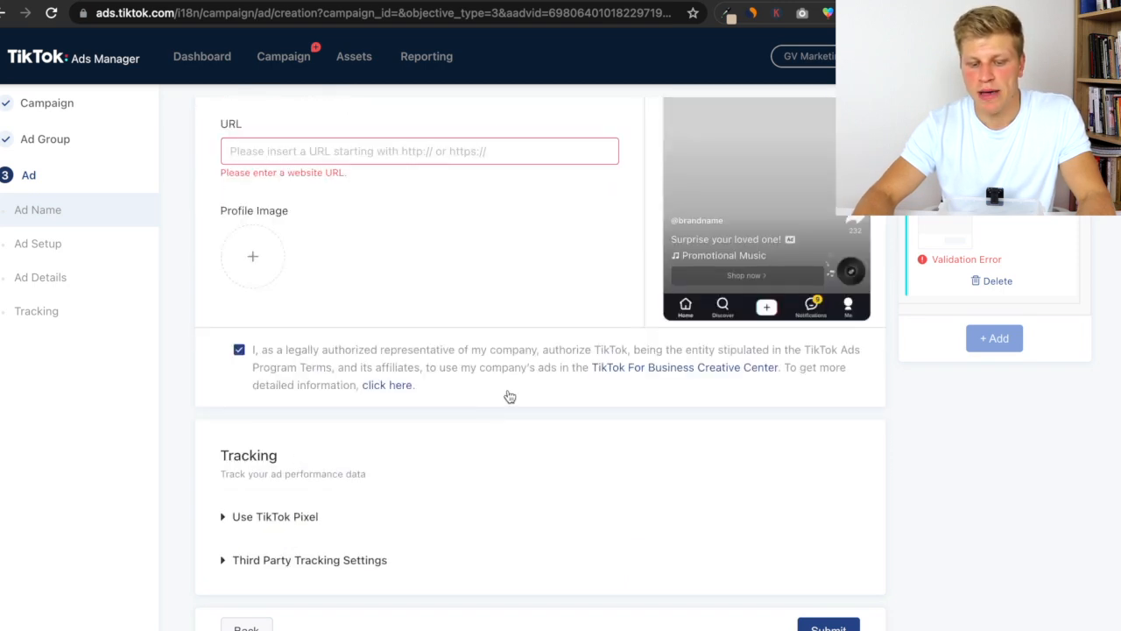
scroll(487, 333, "up", 5)
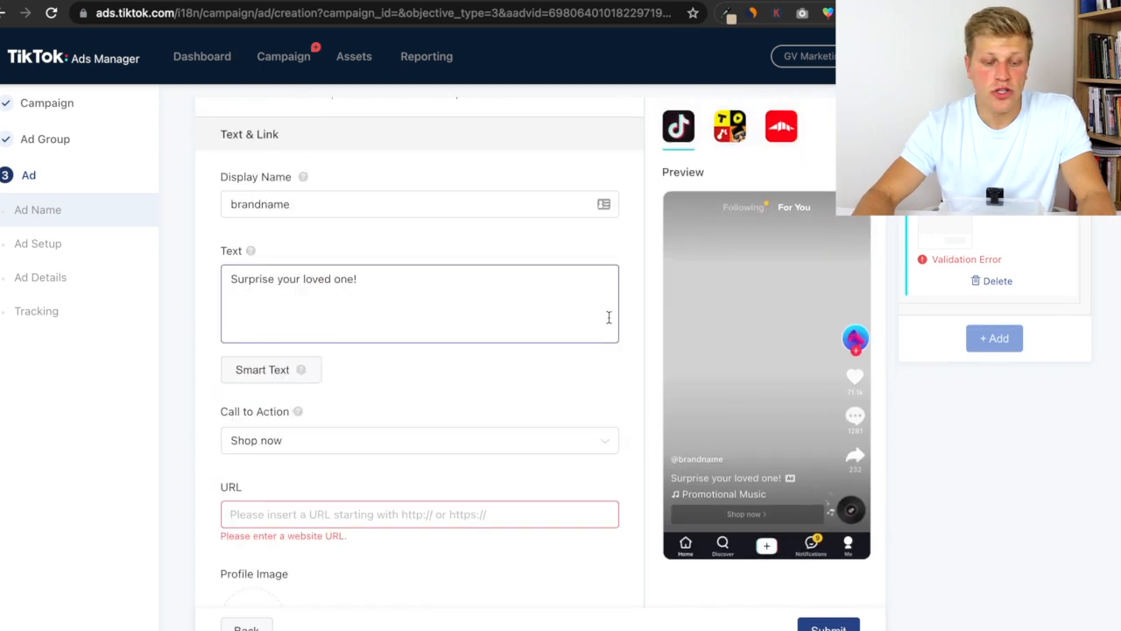